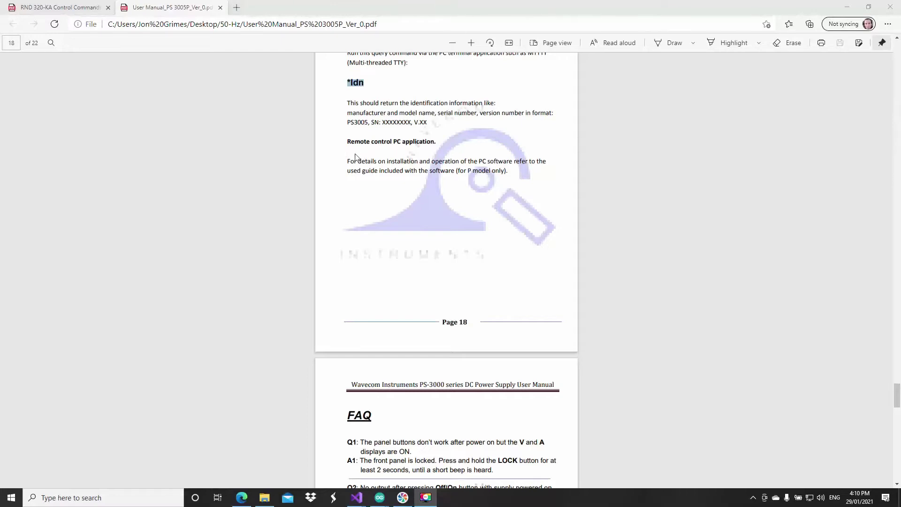
Highlight the '*Idn' query command on page 18 of the power supply manual
left_click_drag(348, 141, 440, 140)
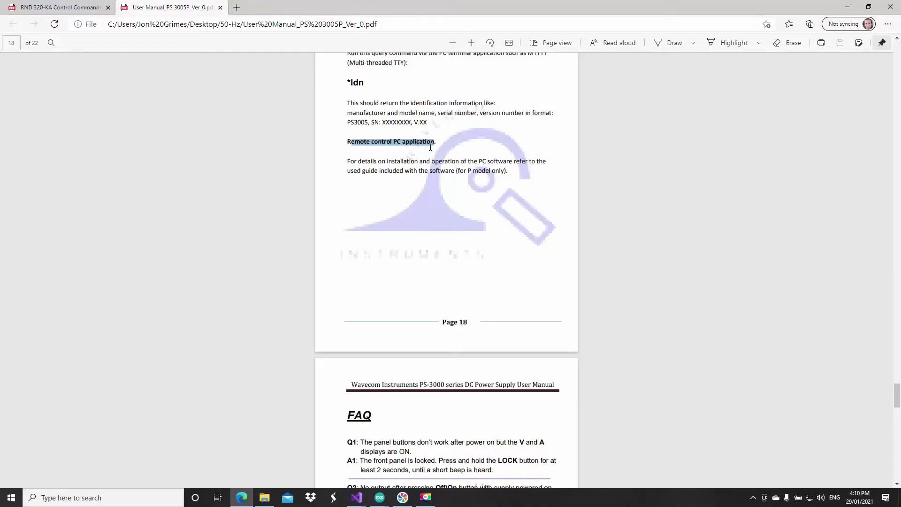
double_click(357, 80)
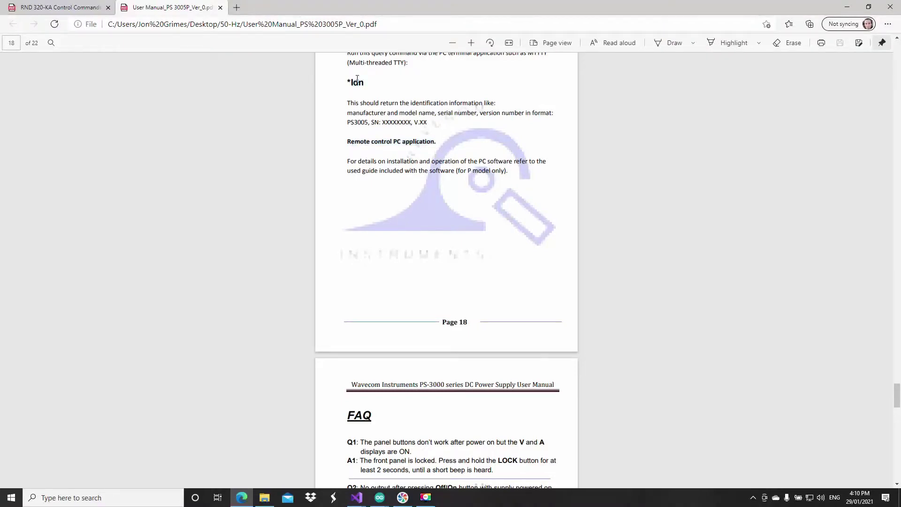
left_click(356, 79)
Open the COM11 Serial Monitor and set the line ending to 'No line ending'
left_click(440, 467)
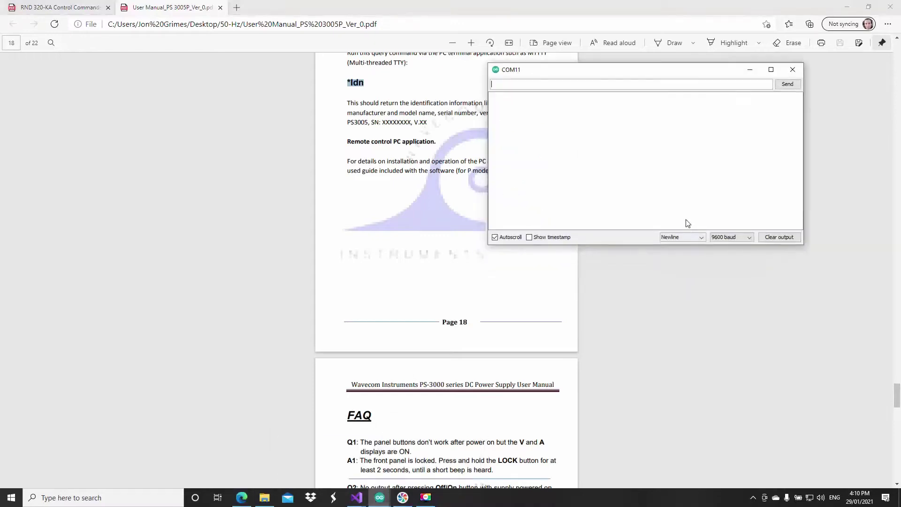
left_click_drag(614, 72, 401, 134)
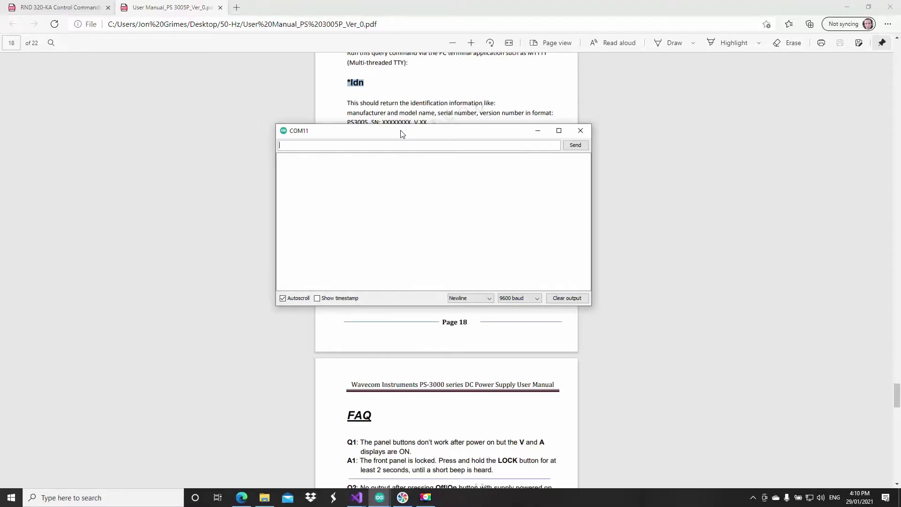
type("Idn")
key("Return")
left_click(464, 297)
left_click(466, 304)
left_click(308, 146)
type("*Idn")
Send the *IDN? query with a newline line ending
key("Return")
type("Idn")
key("Return")
type("*IDN?")
left_click(482, 301)
left_click(470, 318)
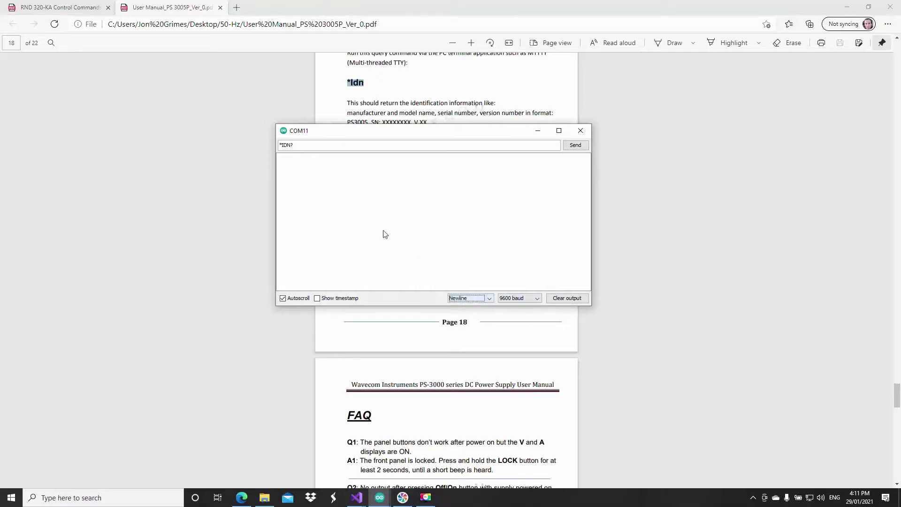
left_click(306, 145)
left_click(576, 145)
Resend *IDN? without a line ending and select the KORADKA3005PV2.0 reply
left_click(348, 147)
type("*IDN?")
left_click(474, 301)
left_click(571, 148)
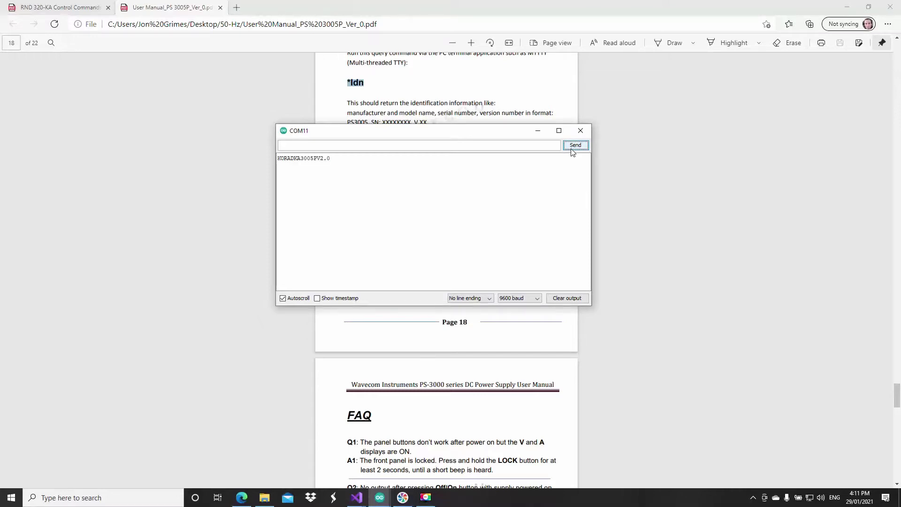
double_click(312, 161)
left_click(312, 162)
left_click_drag(283, 169, 305, 156)
Show the RND 320-KA command syntax PDF and highlight the VSET1:20.50 example
left_click(67, 6)
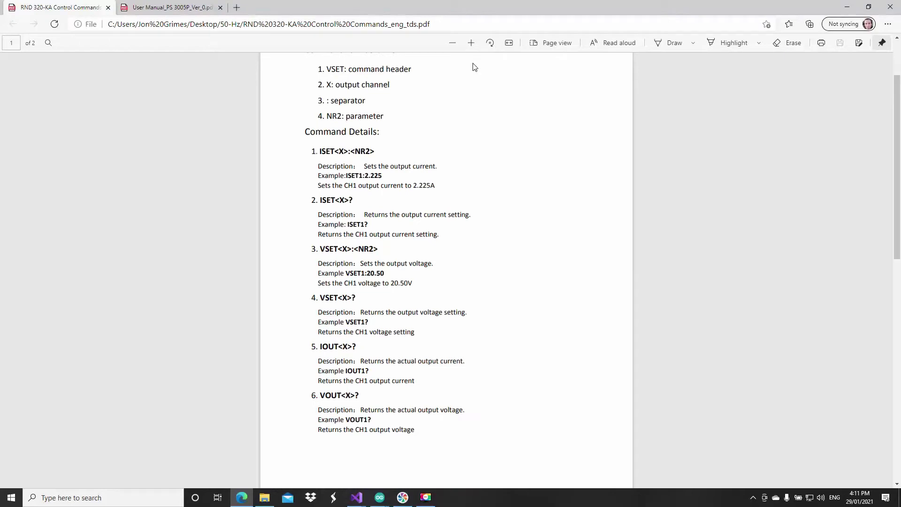
scroll(432, 137, "up", 2)
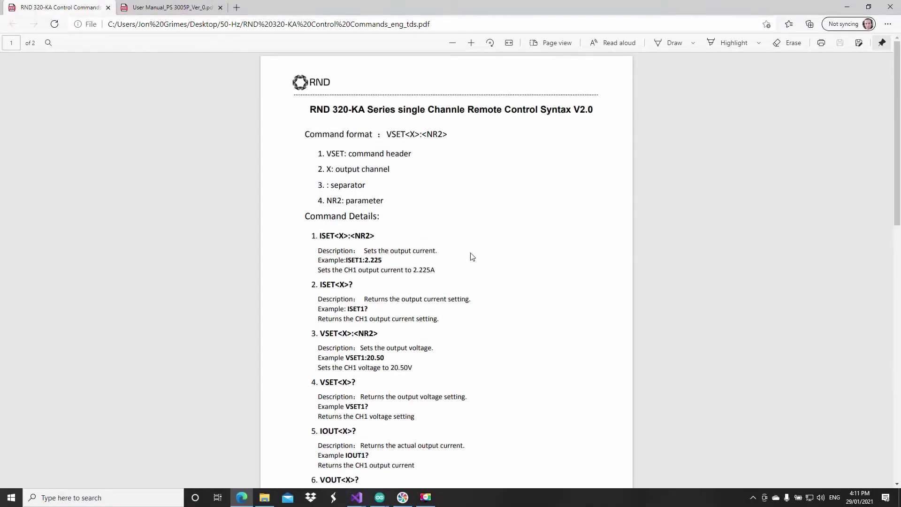
mouse_move(324, 332)
left_mouse_down()
mouse_move(375, 335)
mouse_move(384, 359)
left_mouse_up()
left_click_drag(389, 367, 415, 367)
left_click(508, 335)
left_click(357, 498)
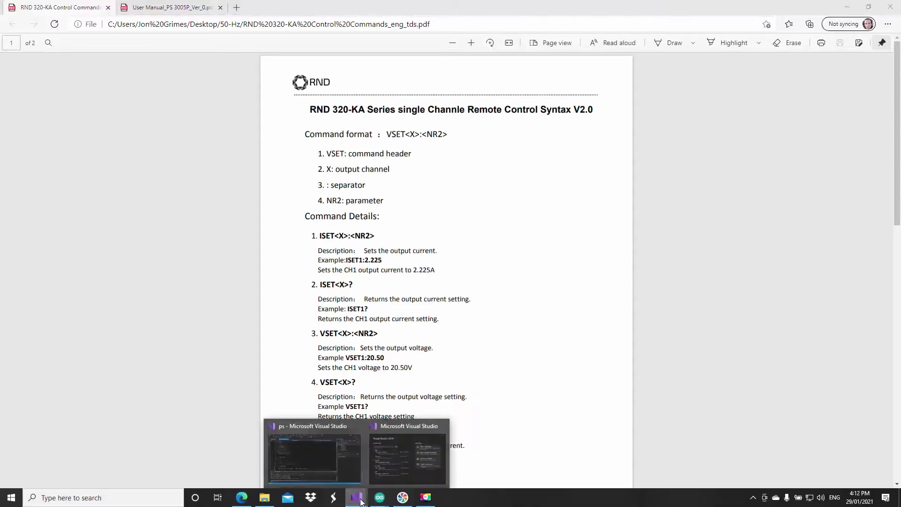
Create a WPF App (.NET Framework) project named PowerSupplyController1 after the name-clash error
left_click(418, 454)
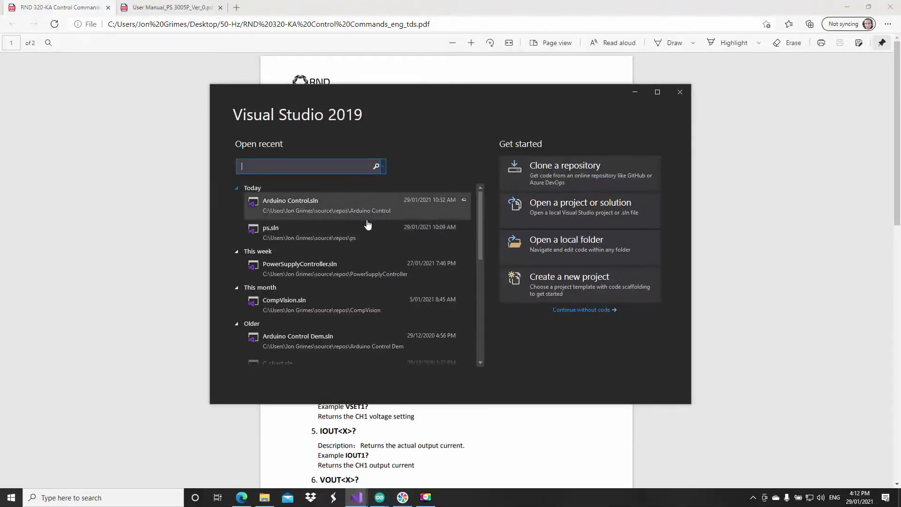
left_click(549, 276)
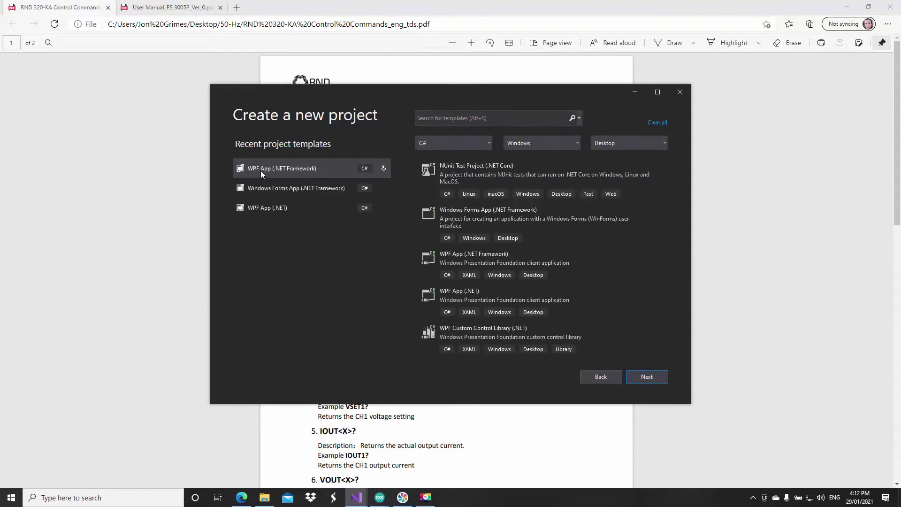
left_click(316, 169)
key("Tab")
key("Tab")
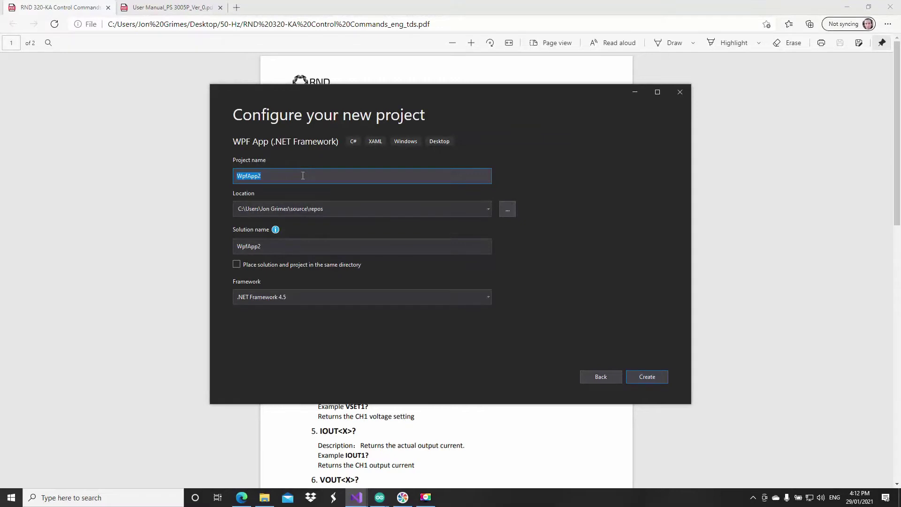
type("Power")
type("SupplyControo")
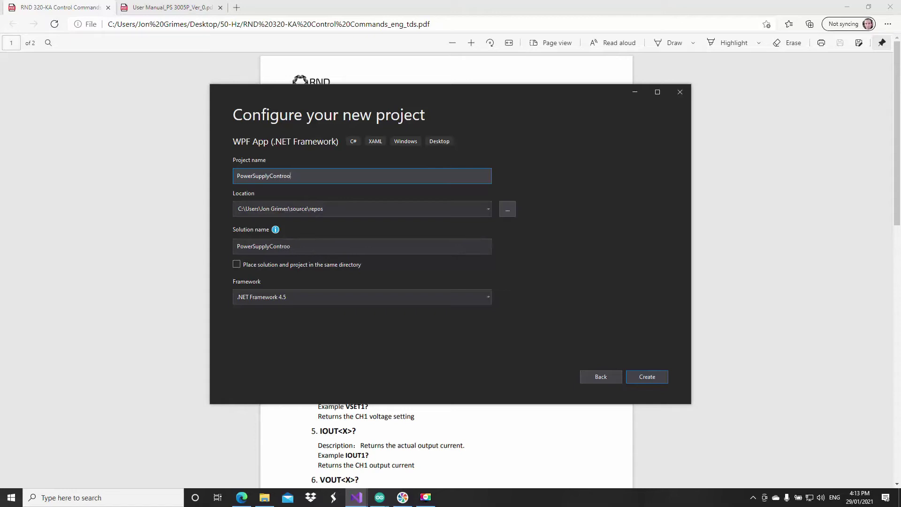
key("BackSpace")
type("ller")
left_click(645, 377)
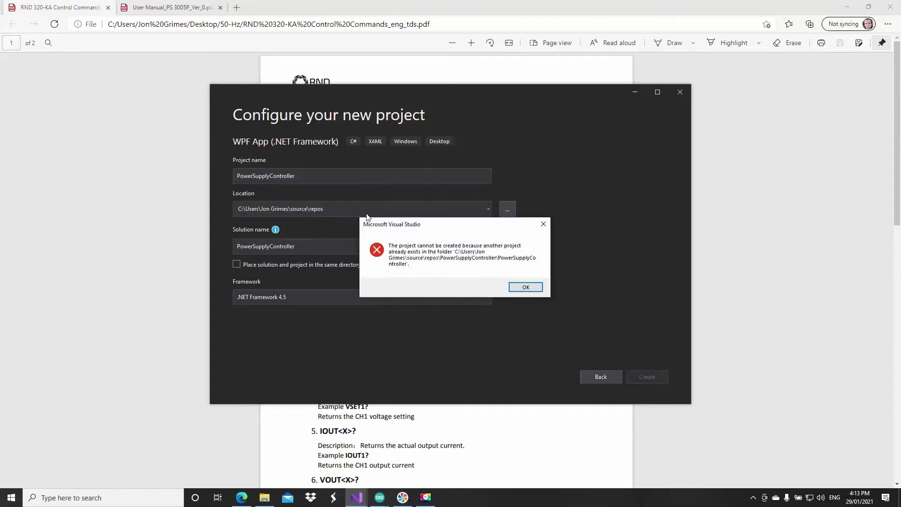
left_click(528, 288)
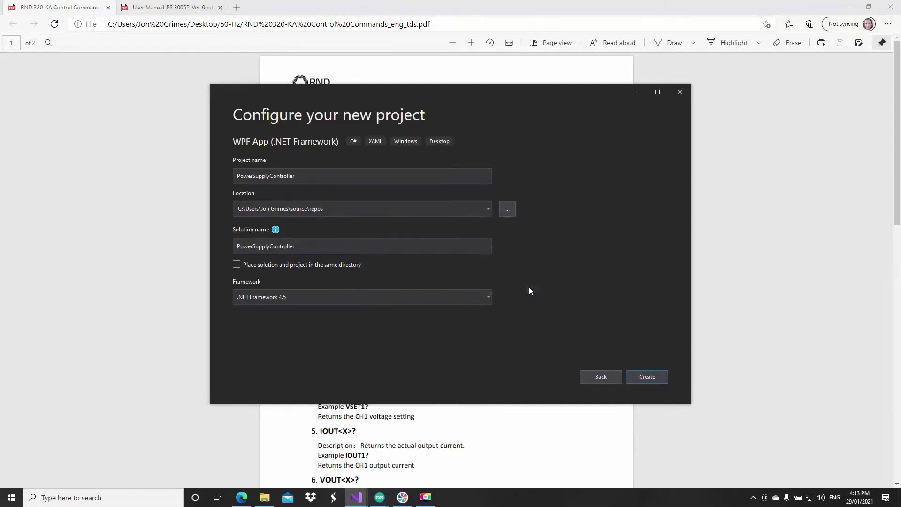
left_click(303, 174)
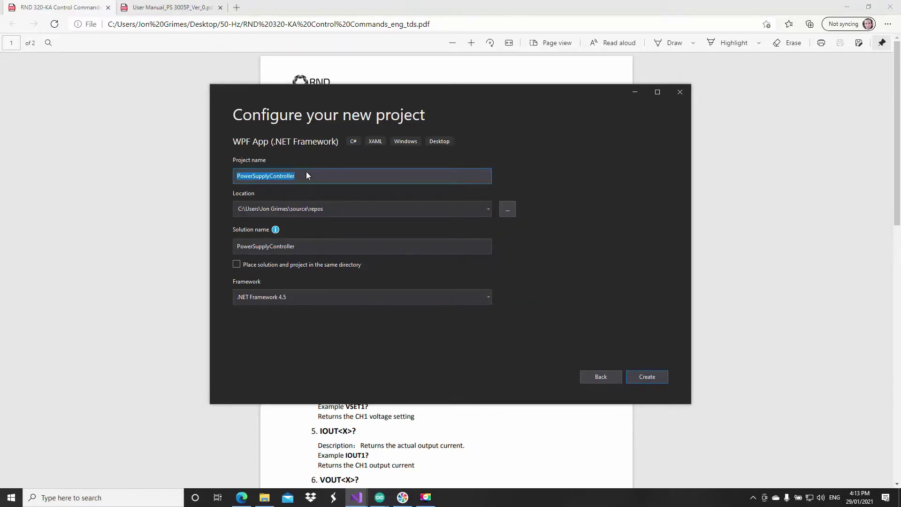
type("1")
left_click(646, 377)
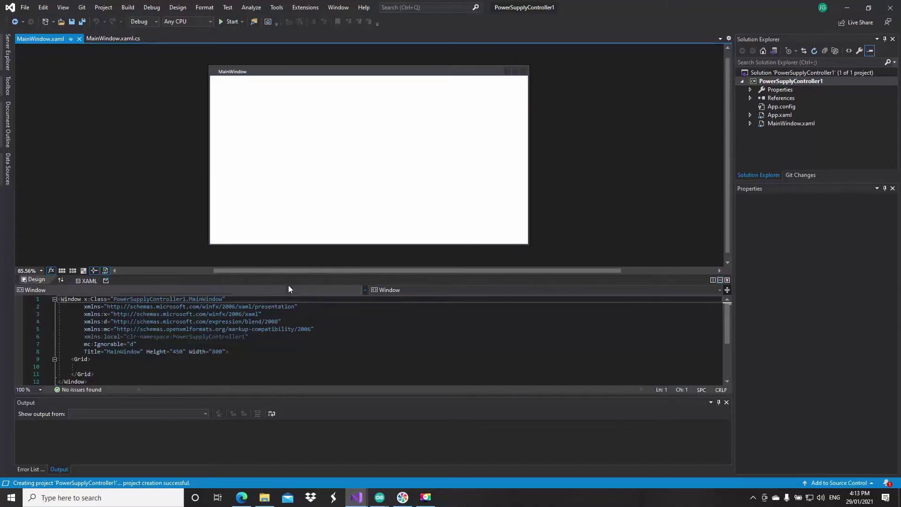
Enlarge the XAML editor, set the designer zoom to Fit all, and place the caret inside Grid
left_click_drag(287, 282, 277, 185)
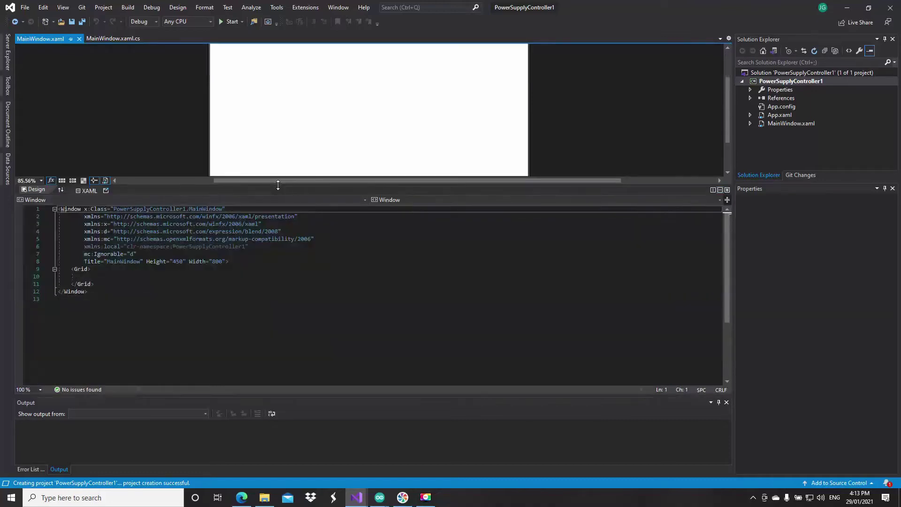
left_click(42, 181)
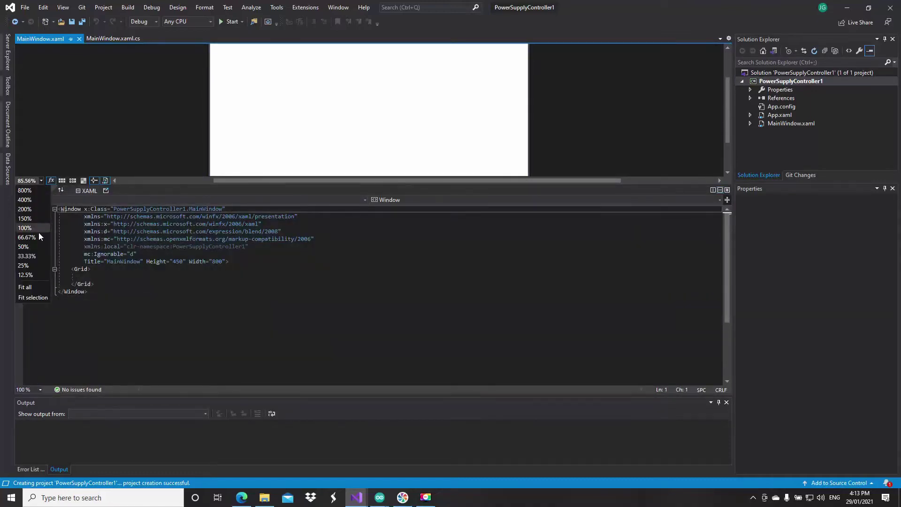
left_click(36, 287)
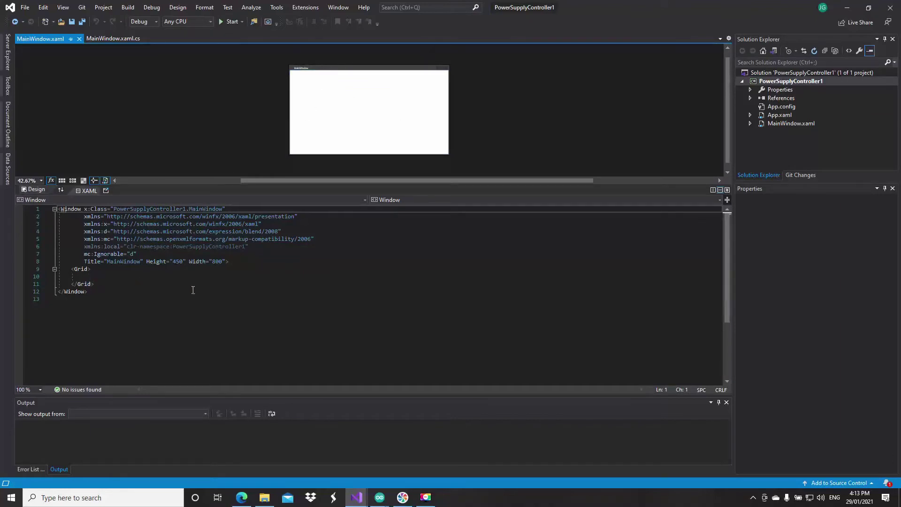
left_click(63, 270)
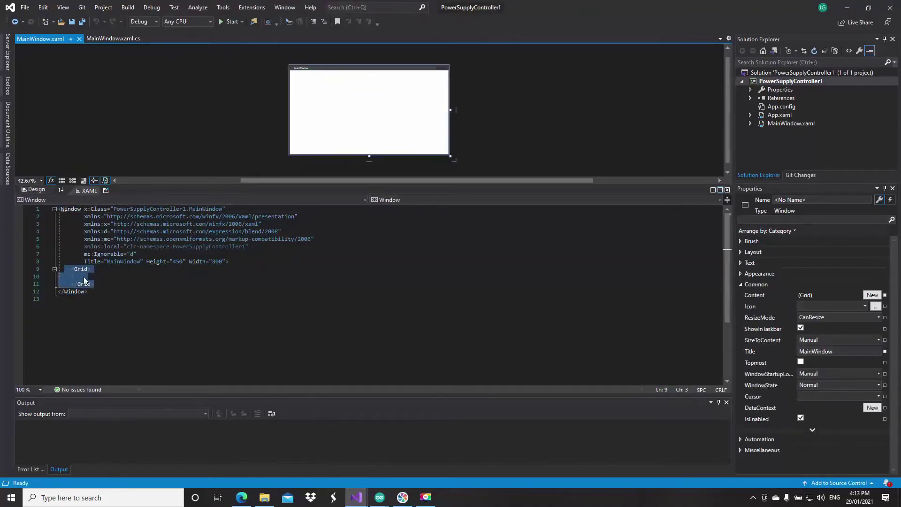
left_click(84, 276)
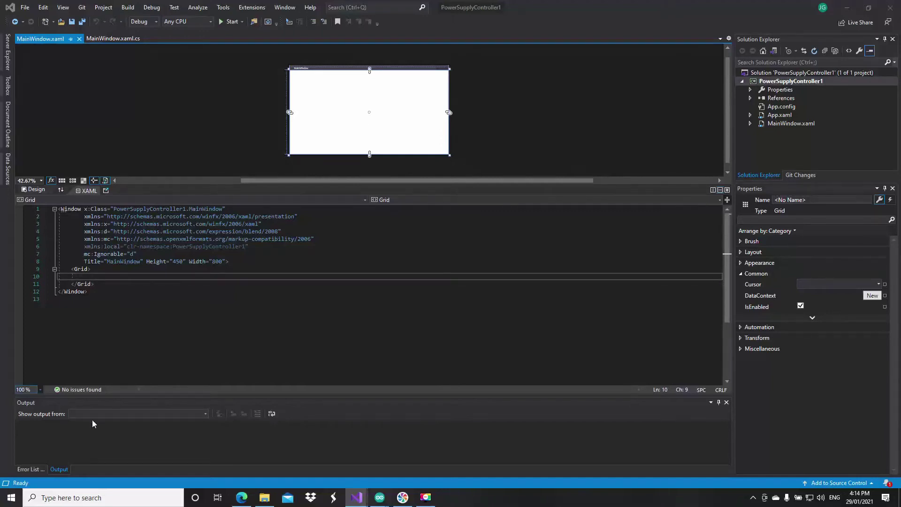
Add two columns (second 0.25*), two rows (second 0.15*) and a Viewbox with VoltLabel '10.00 V'
left_click(92, 275)
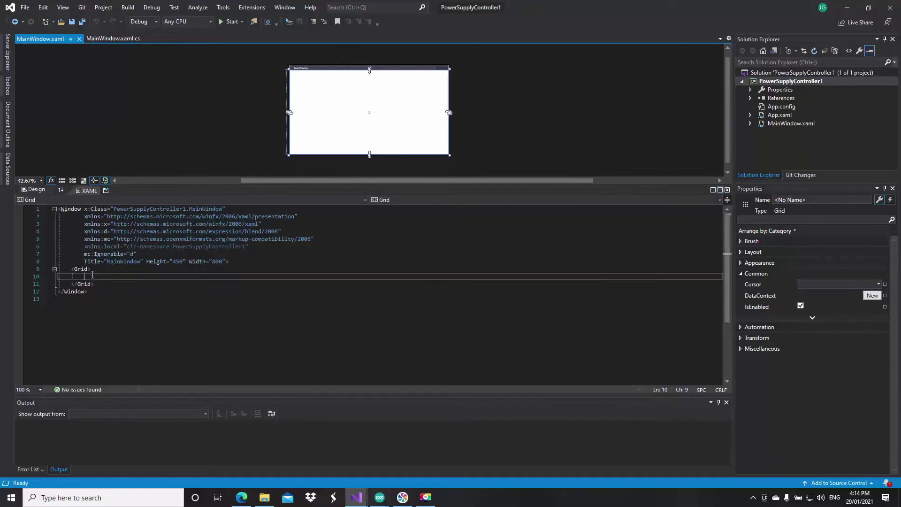
type("<Grid.ColumnDefinitions>             <ColumnDefinition/>             <ColumnDefinition Width=\"0.25*\"/>         </Grid.ColumnDefinitions>          <Grid.RowDefinitions>             <RowDefinition/>             <RowDefinition Height=\"0.15*\"/>         </Grid.RowDefinitions>")
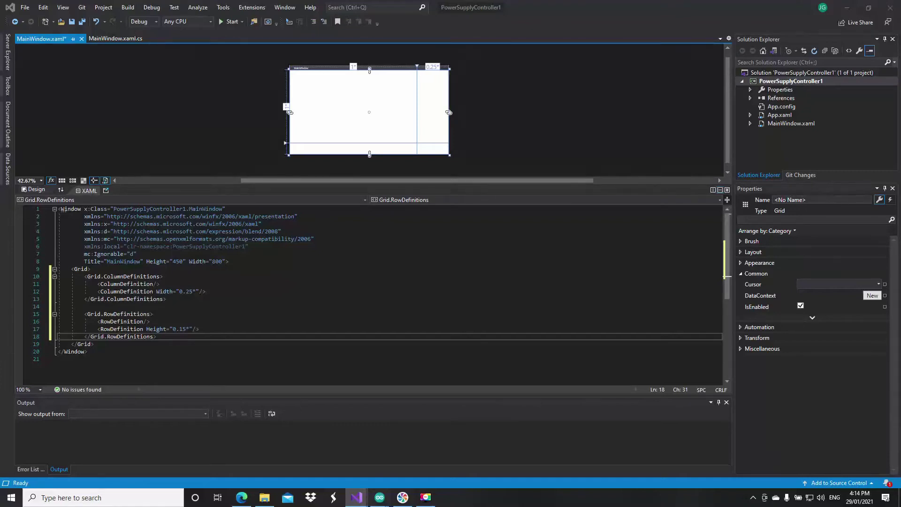
left_click(199, 337)
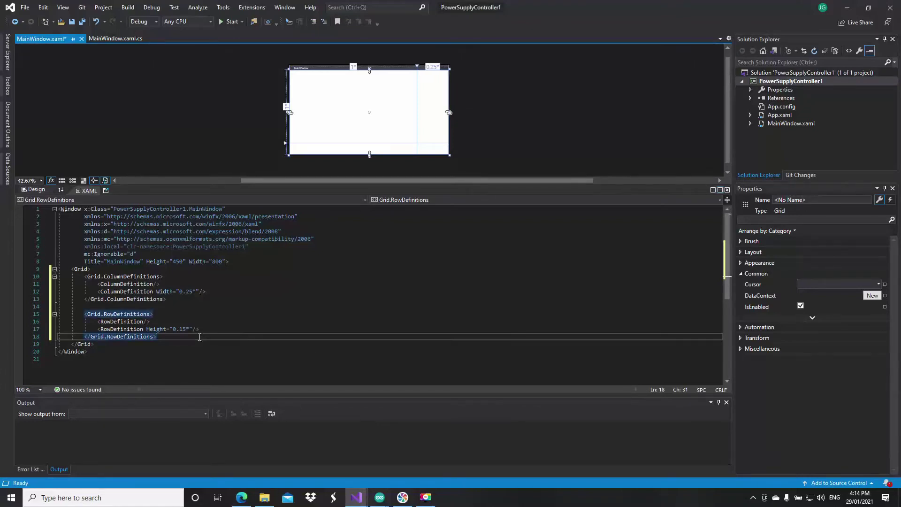
key("Return")
key("Return")
type("<Viewbox>             <Label x:Name=\"VoltLabel\">10.00 V</Label>         </Viewbox>")
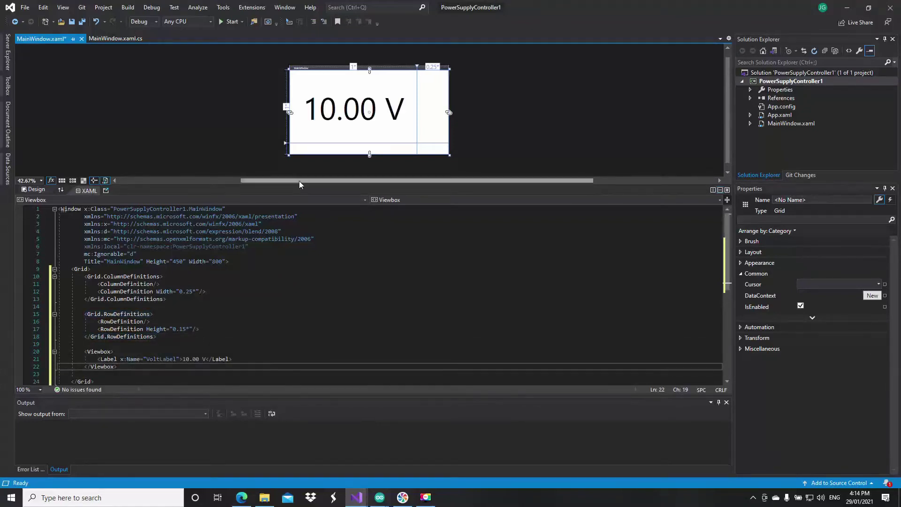
scroll(135, 295, "down", 1)
scroll(135, 310, "down", 1)
left_click(134, 330)
key("Return")
key("Return")
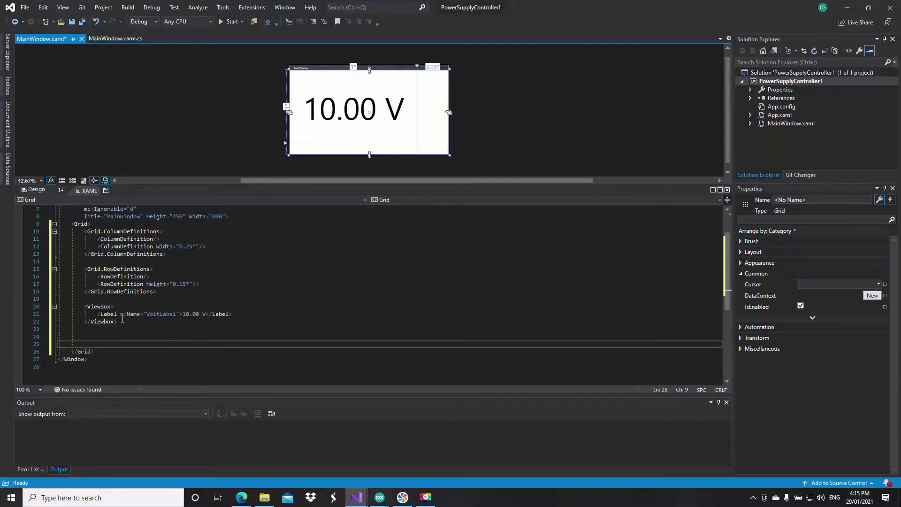
left_click(116, 308)
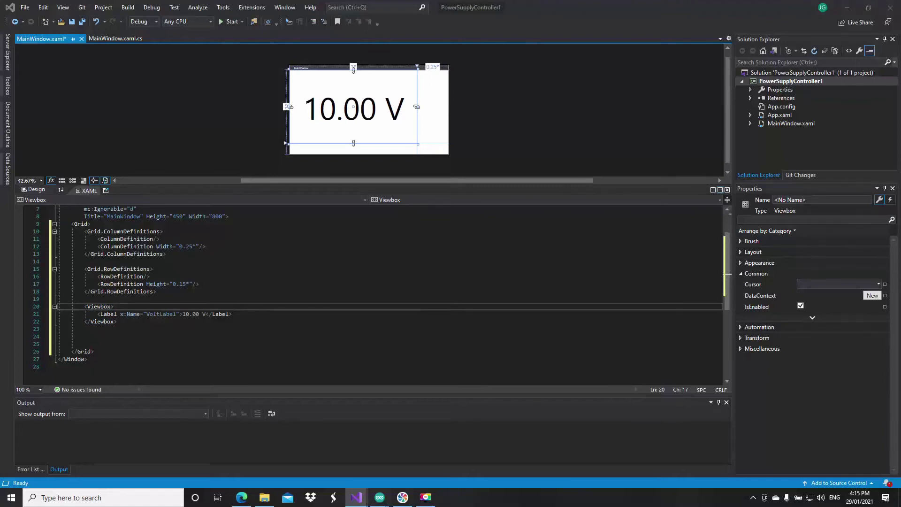
Insert Slider Voltslider in row 1: maximum 30, tick frequency 0.2, ValueChanged handler
left_click(99, 330)
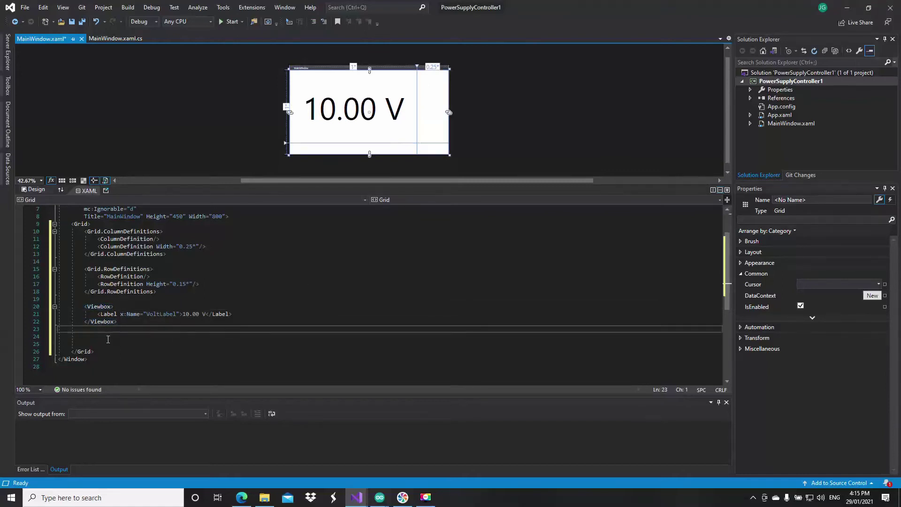
type("<Slider x:Name=\"Voltslider\" Grid.Column=\"0\" Grid.Row=\"1\" TickFrequency=\"0.2\" TickPlacement=\"Both\"  Maximum=\"30\" Margin=\"10\" ValueChanged=\"Voltslider_ValueChanged\"></Slider>")
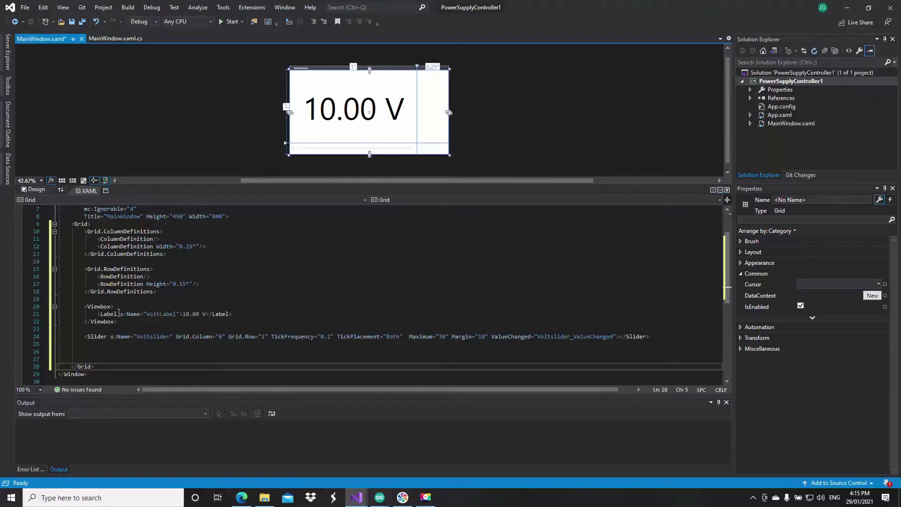
left_click_drag(121, 314, 180, 315)
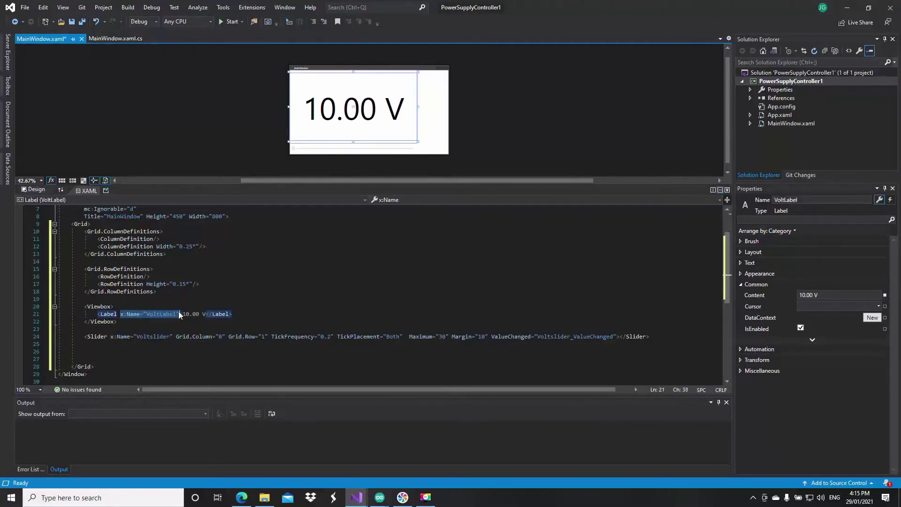
left_click(97, 345)
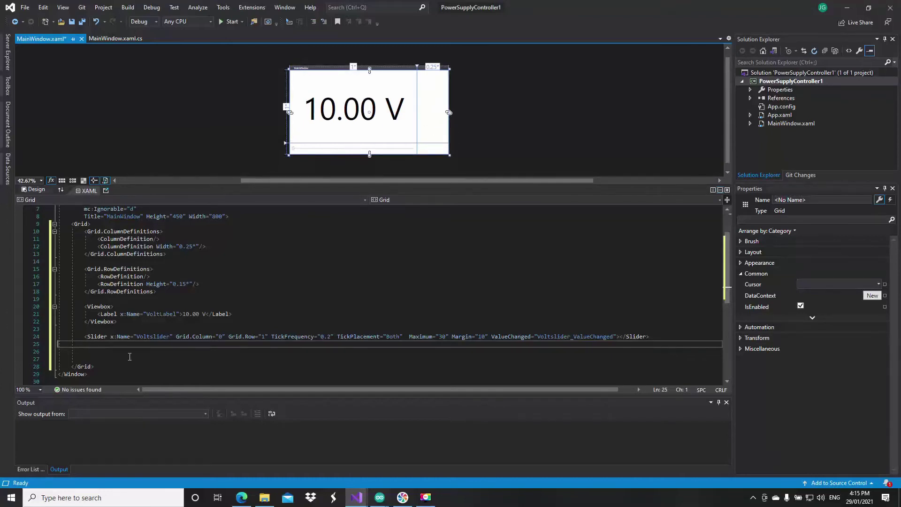
Add the nested Grid with OutBtn and CntBtn buttons and the PortBox ComboBox bound to portNames
key("ctrl+v")
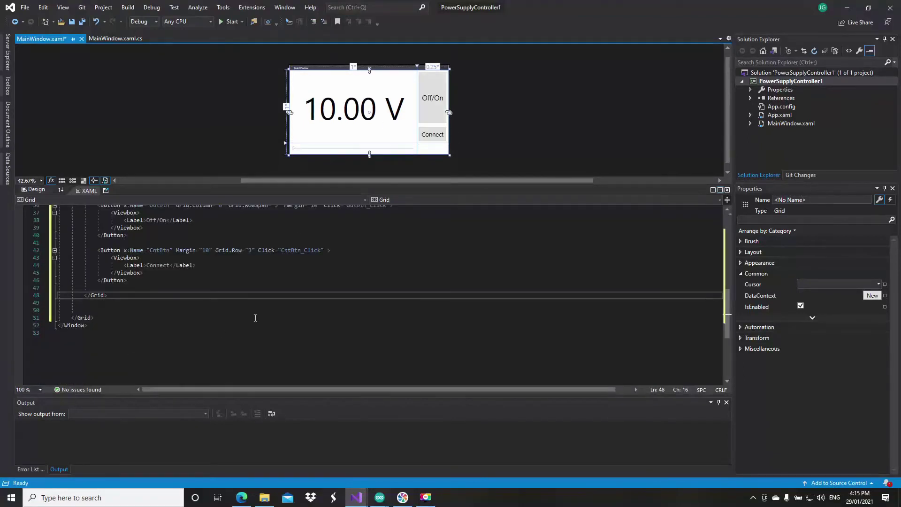
scroll(257, 318, "up", 2)
scroll(242, 230, "up", 1)
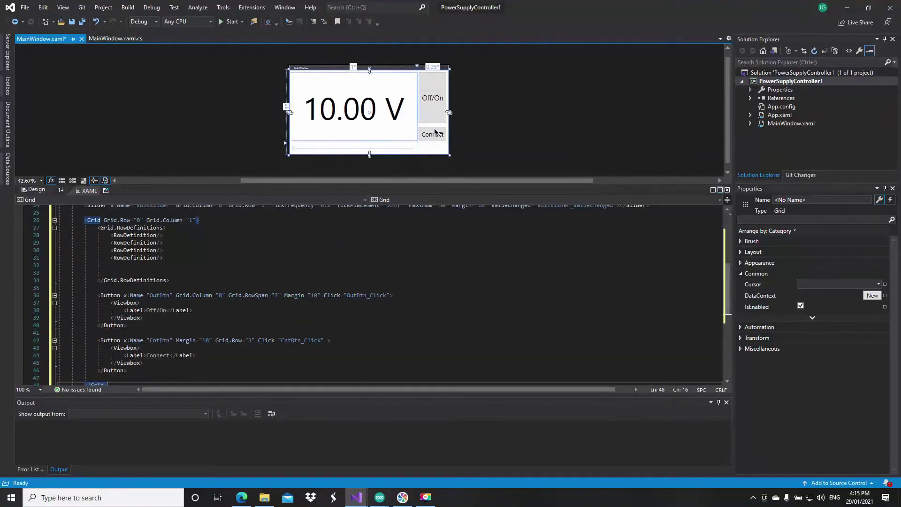
left_click(289, 254)
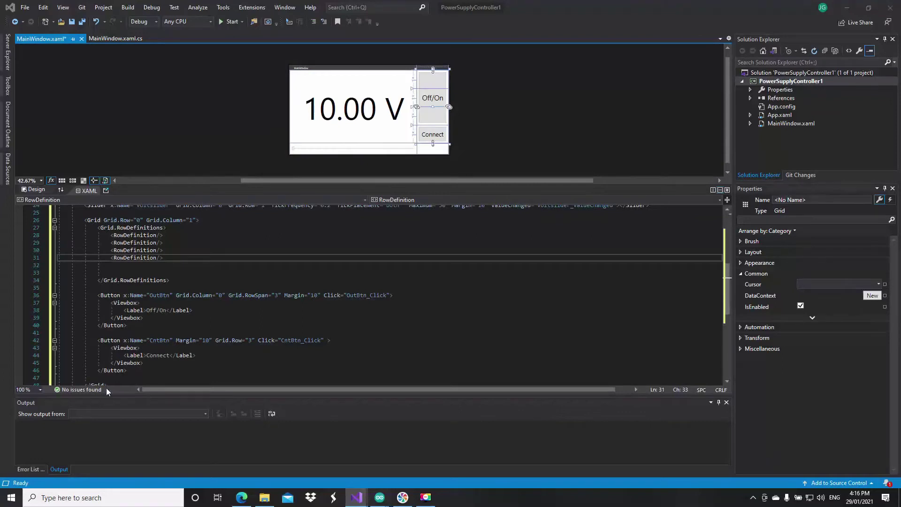
scroll(258, 256, "down", 2)
left_click(96, 332)
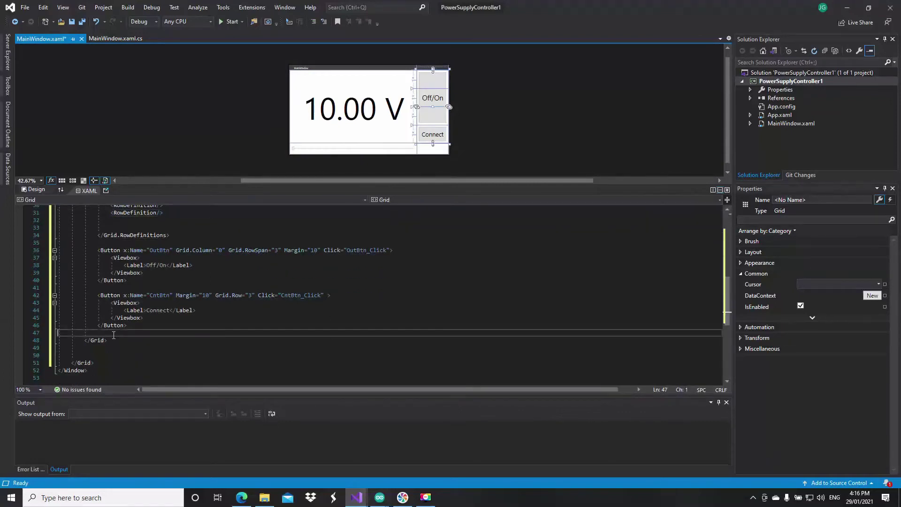
key("Return")
key("Return")
type("<ComboBox x:Name=\"PortBox\" ItemsSource=\"{Binding Source={StaticResource portNames}}\" Grid.Row=\"1\" Grid.Column=\"1\" Margin=\"10\"></ComboBox>")
left_click(193, 265)
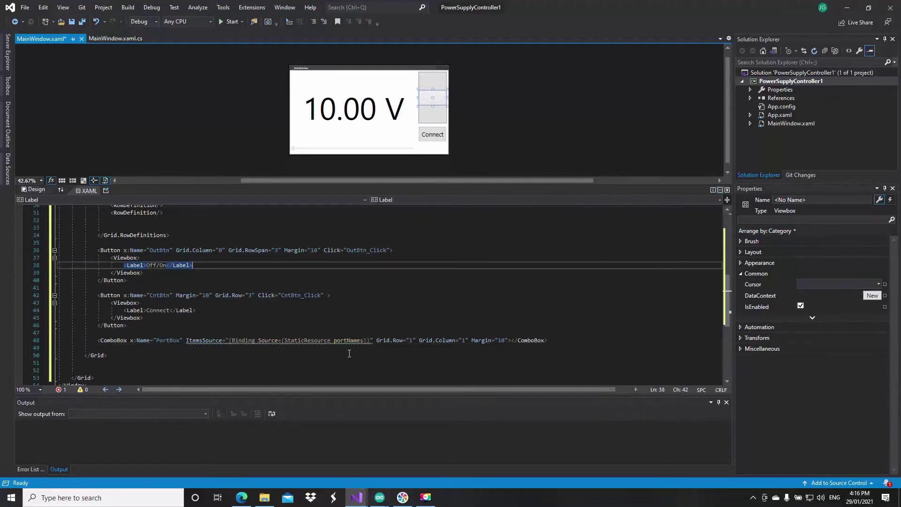
left_click(437, 289)
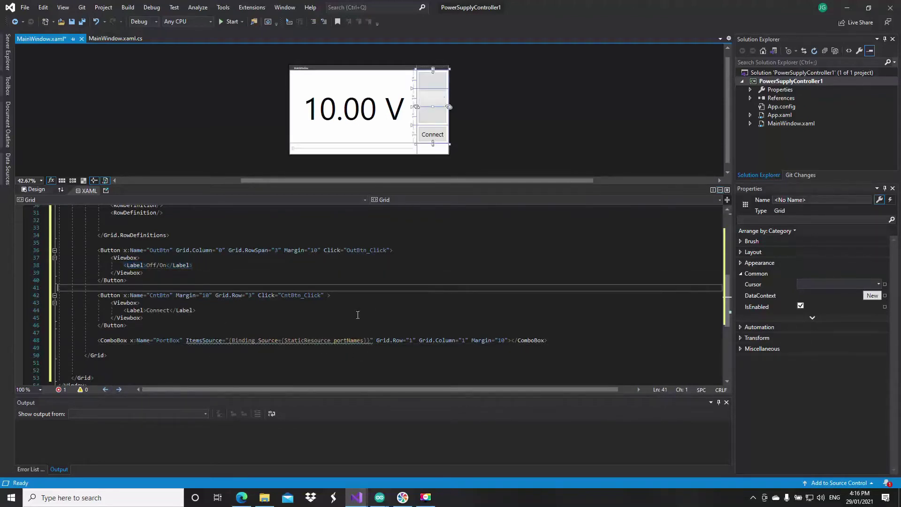
key("ctrl+minus")
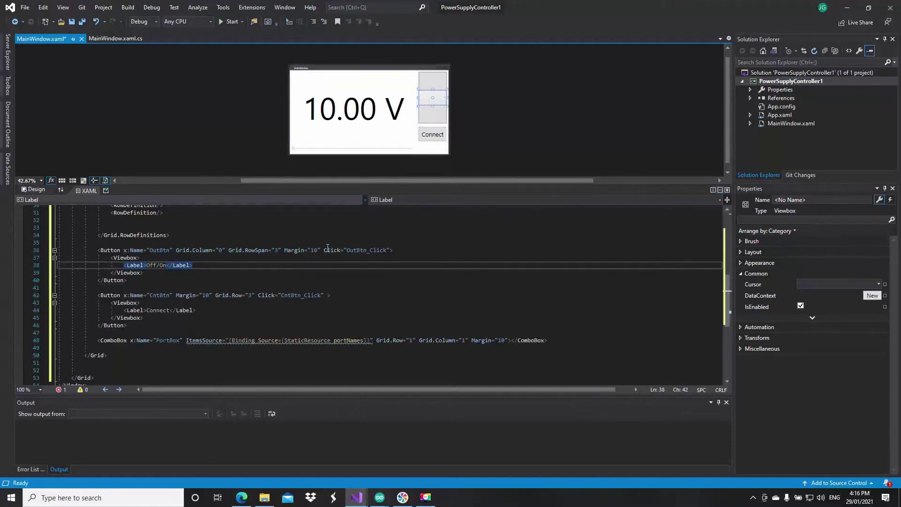
scroll(319, 255, "up", 3)
scroll(282, 275, "up", 5)
scroll(228, 293, "up", 2)
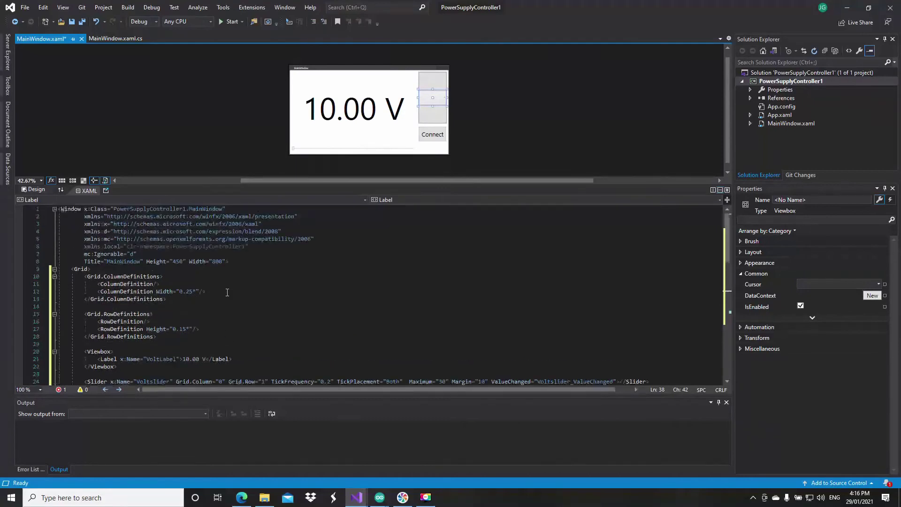
Add Window.Resources with the portNames ObjectDataProvider calling GetPortNames
left_click(237, 264)
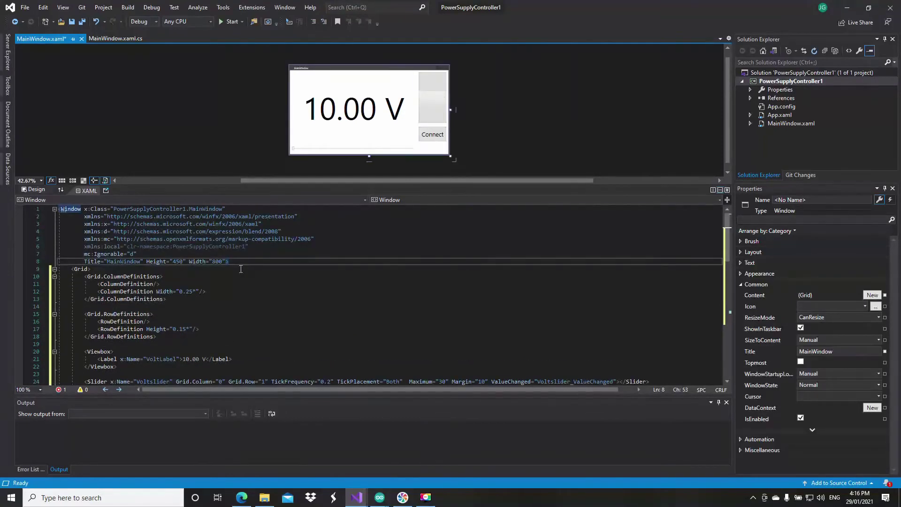
key("Return")
key("Return")
key("Return")
key("Up")
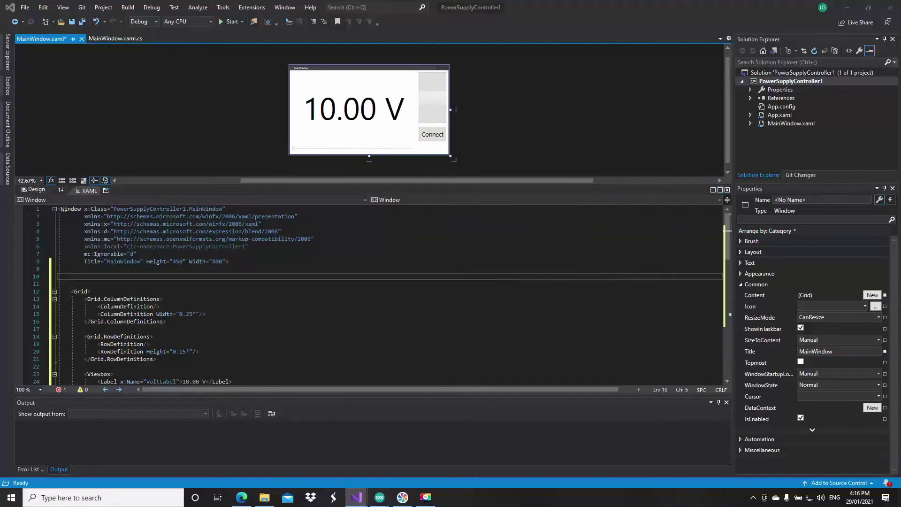
left_click(74, 277)
type("<Window.Resources>     <ObjectDataProvider ObjectType=\"{x:Type ports:SerialPort}\" MethodName=\"GetPortNames\" x:Key=\"portNames\"/> </Window.Resources>")
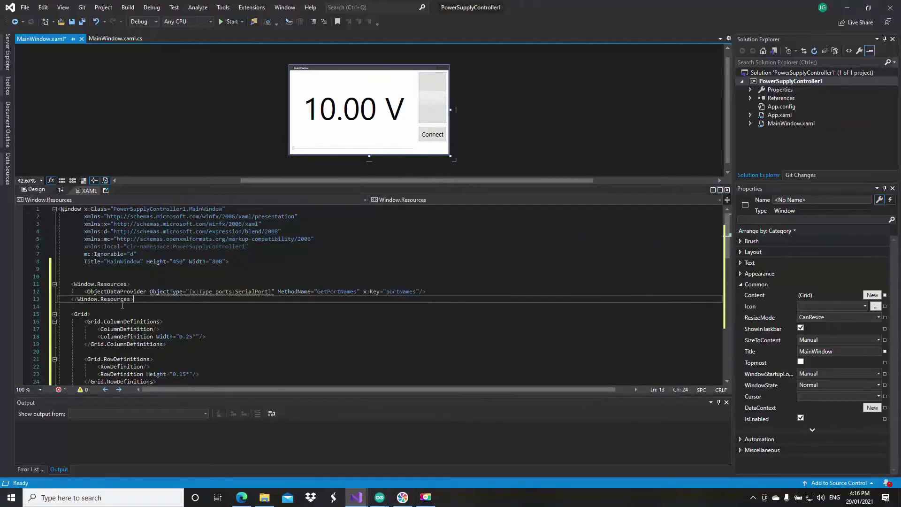
left_click(160, 269)
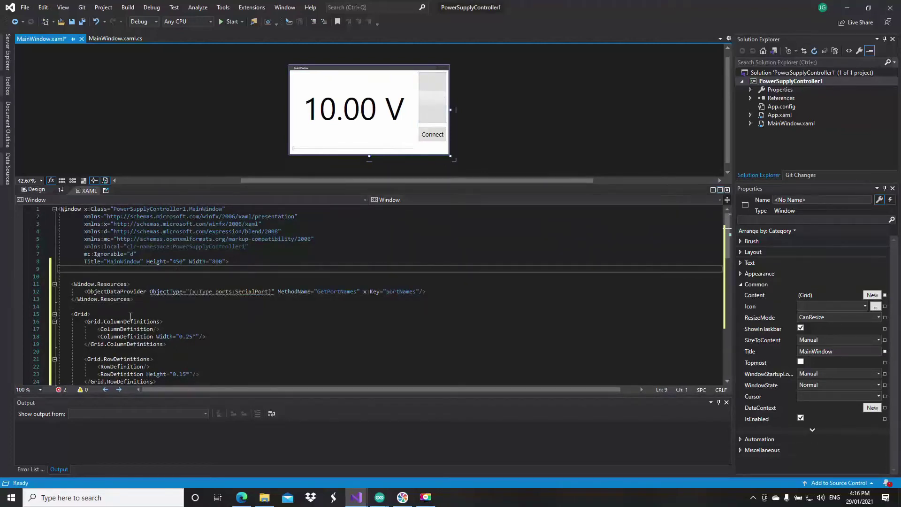
left_click(183, 305)
key("Up")
key("Up")
key("Up")
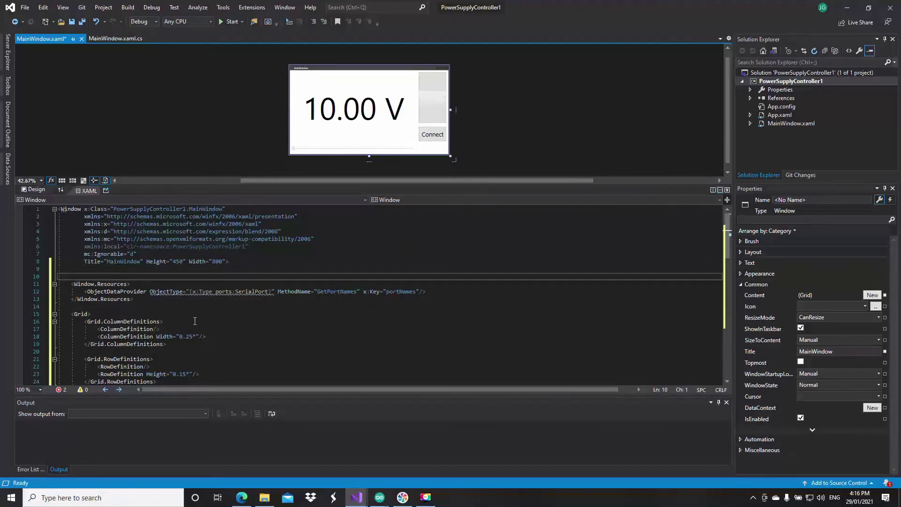
left_click(235, 325)
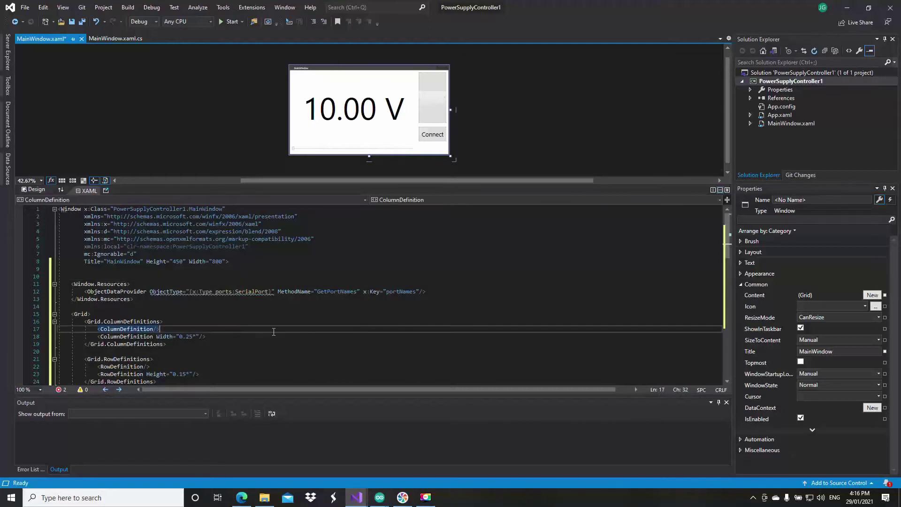
Declare xmlns:ports="clr-namespace:System.IO.Ports;assembly=System" above the Title attribute
left_click(85, 262)
key("Return")
key("Return")
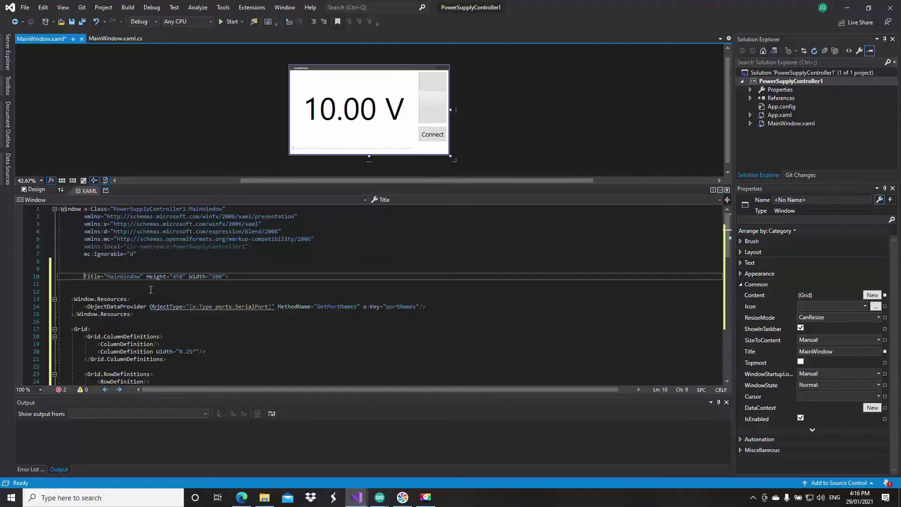
left_click(81, 262)
key("Return")
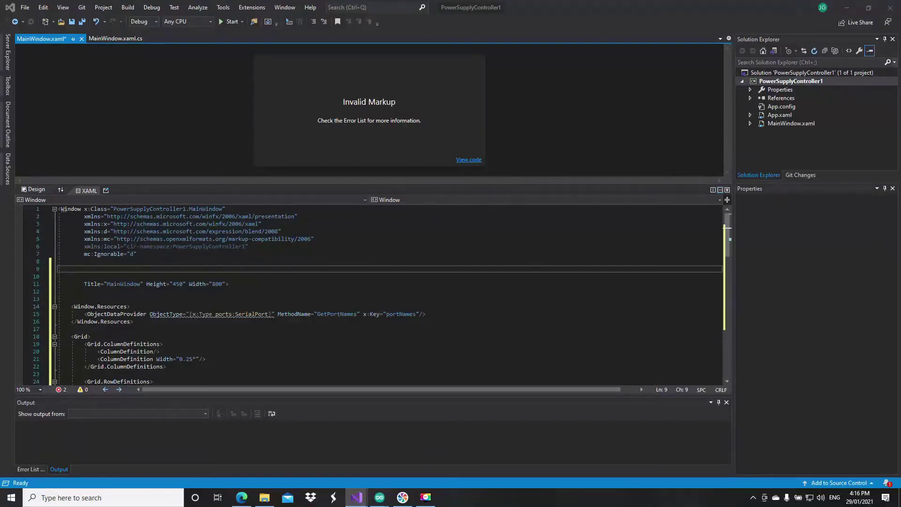
left_click(395, 125)
type("xmlns:ports=\"clr-namespace:System.IO.Ports;assembly=System\"")
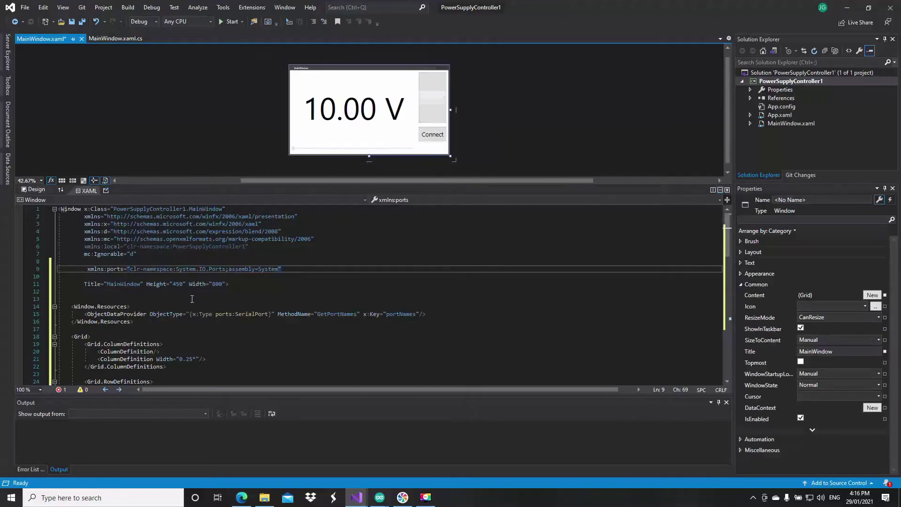
left_click(290, 298)
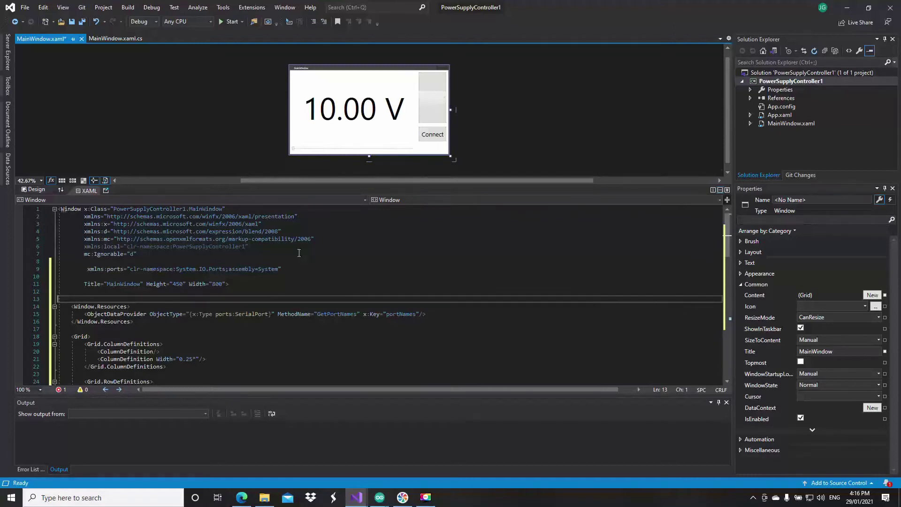
scroll(299, 253, "down", 3)
scroll(298, 252, "up", 3)
Review the Off/On, Connect and PortBox markup and the code-behind, then save MainWindow.xaml
left_click(299, 307)
scroll(246, 294, "down", 3)
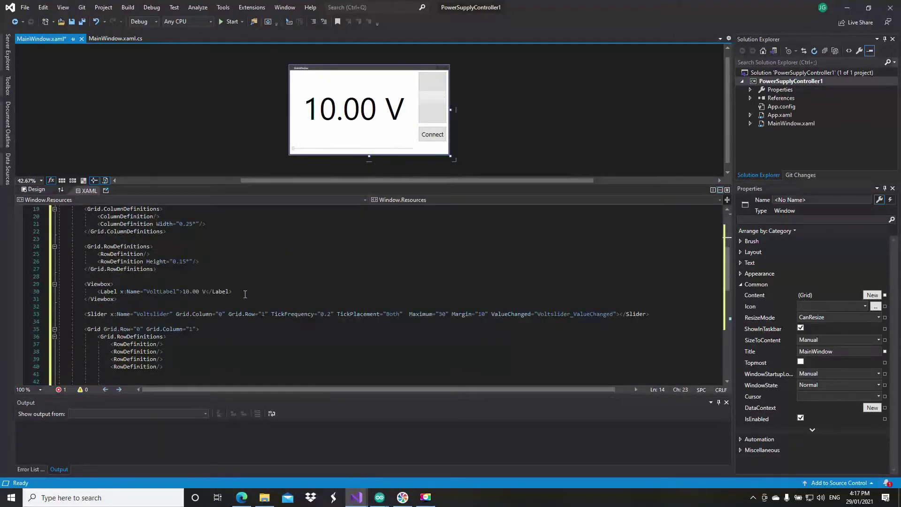
scroll(245, 294, "down", 3)
scroll(246, 294, "down", 1)
scroll(211, 299, "down", 1)
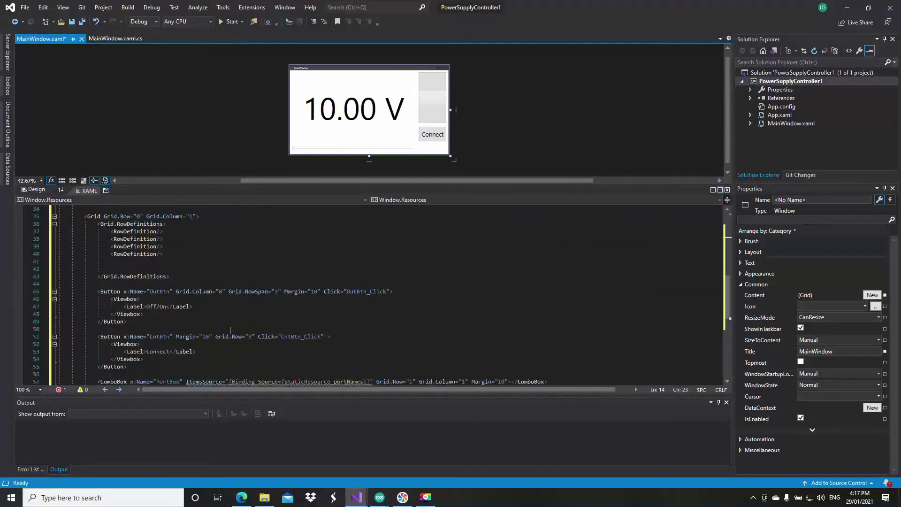
left_click(188, 307)
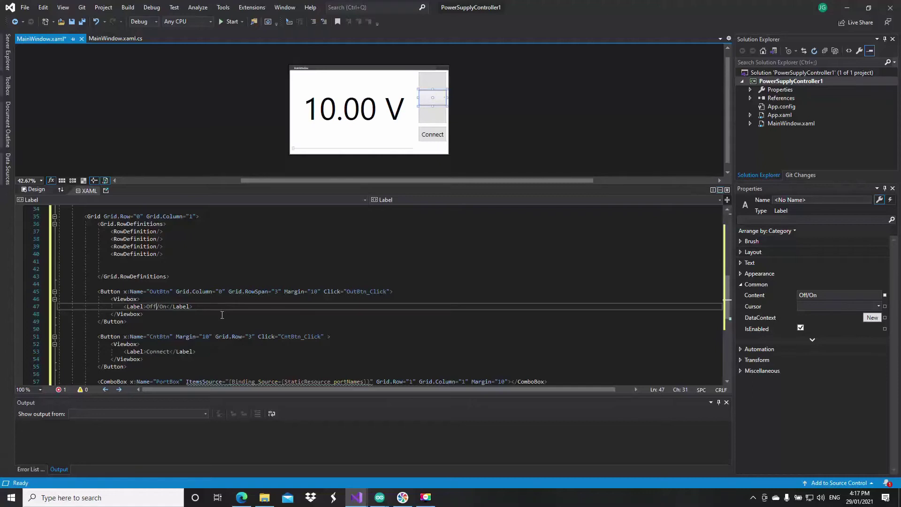
scroll(225, 317, "down", 4)
left_click(224, 292)
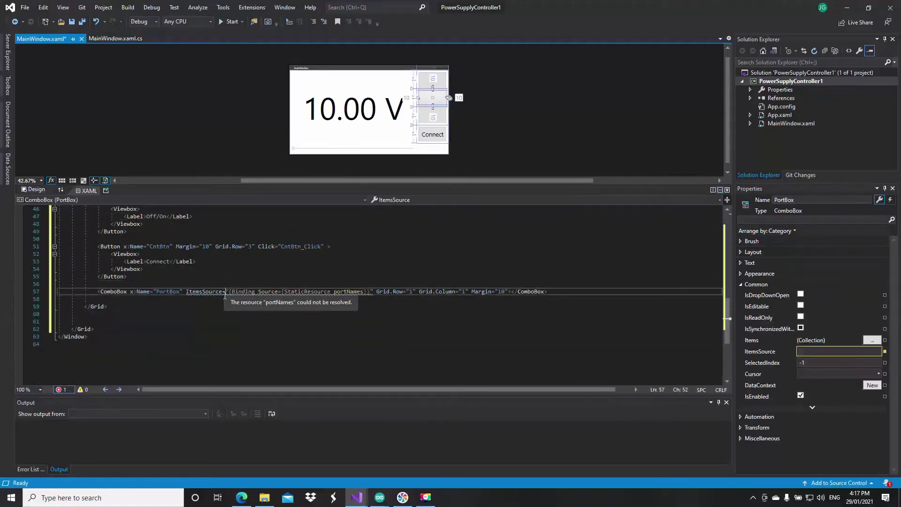
left_click(378, 263)
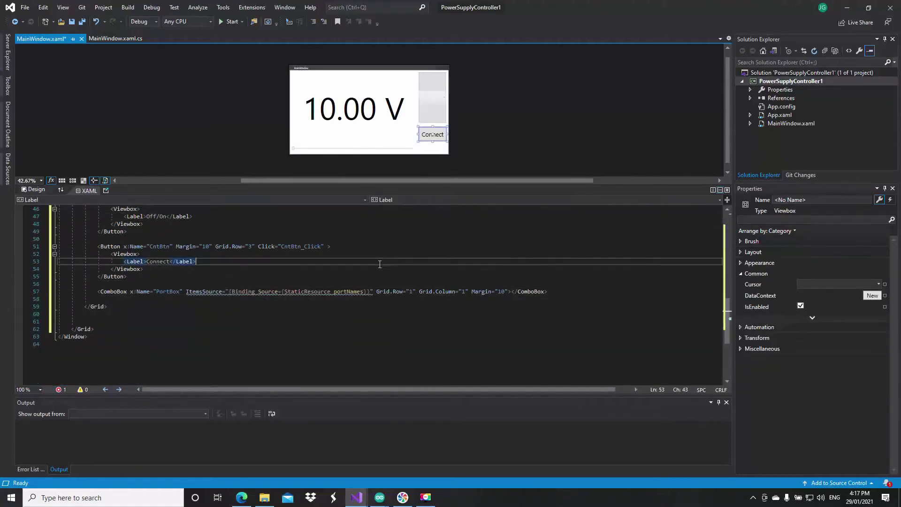
left_click(115, 38)
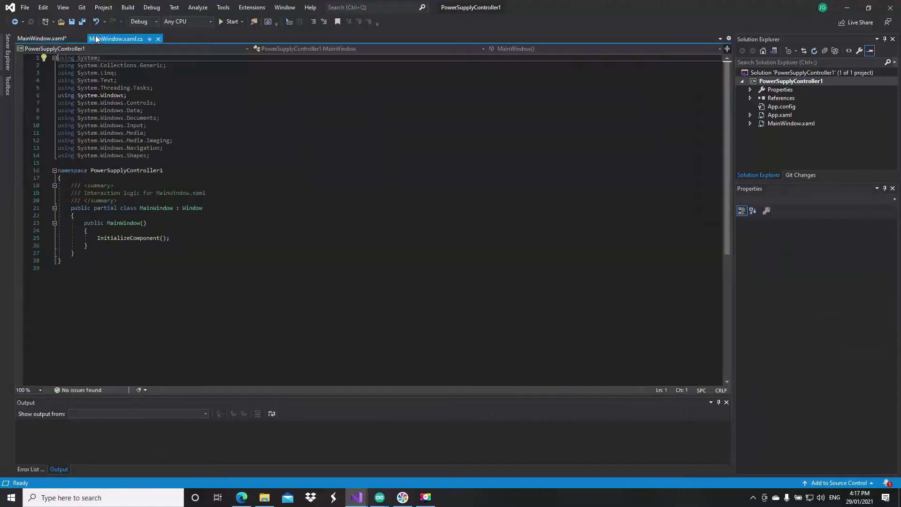
left_click(42, 38)
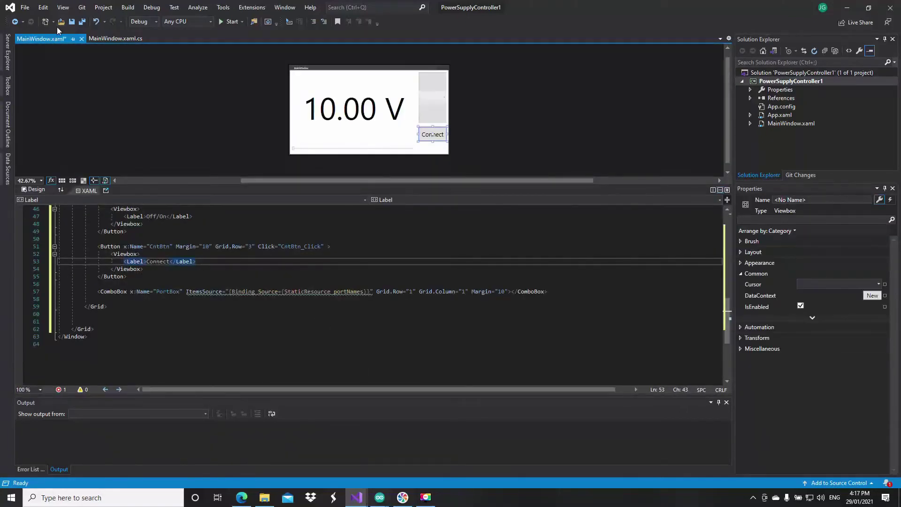
left_click(76, 26)
Move the PortBox ComboBox line after the inner Grid's closing tag and rebuild to check errors
left_click(174, 292)
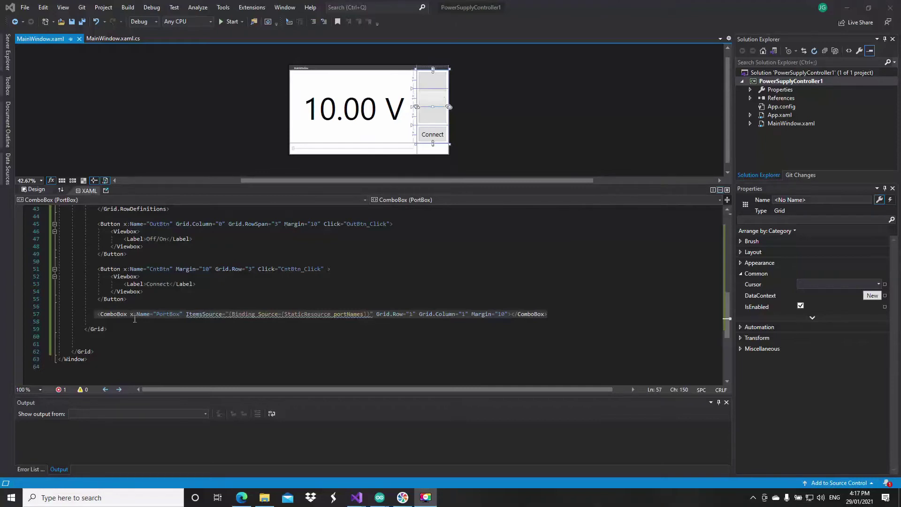
key("shift+Home")
key("shift+Home")
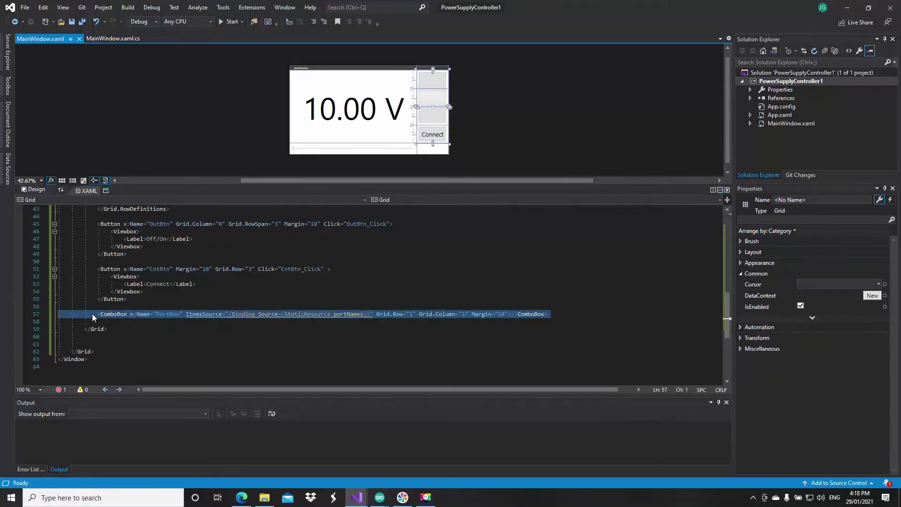
right_click(91, 313)
left_click(149, 422)
left_click(101, 332)
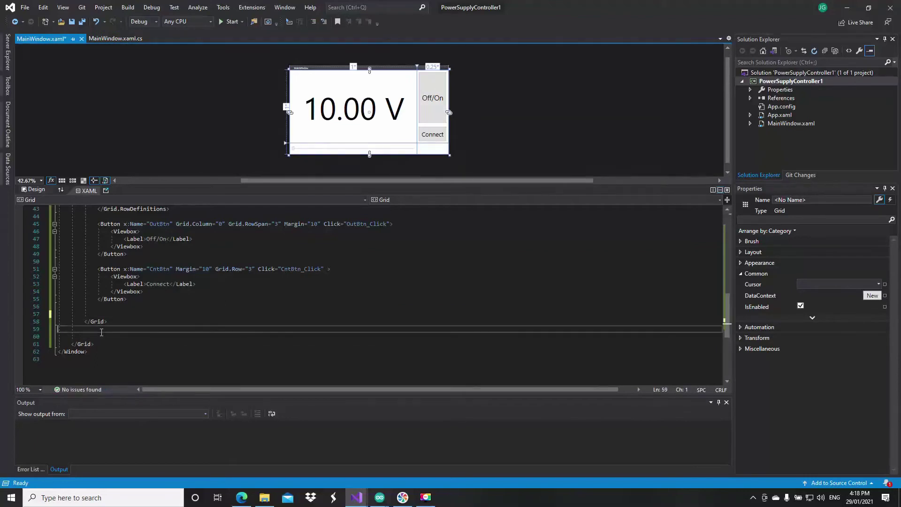
key("ctrl+v")
left_click(508, 257)
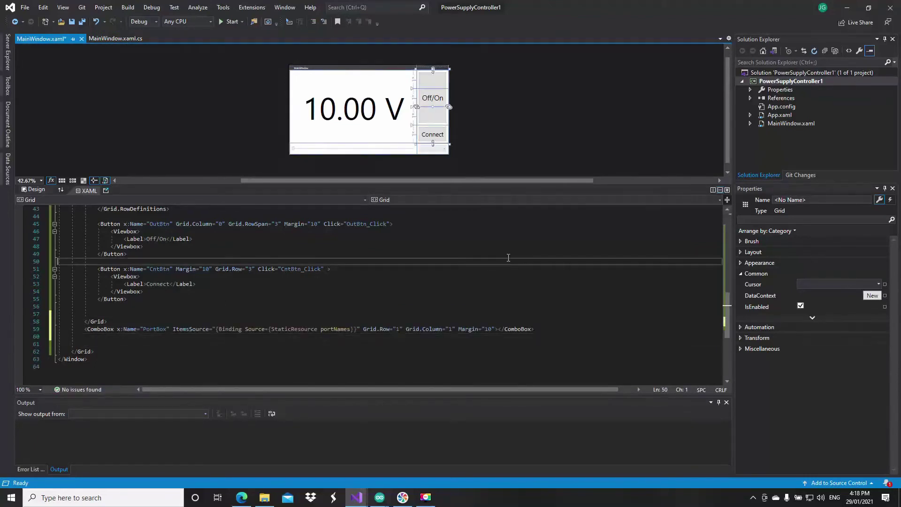
key("ctrl+shift+b")
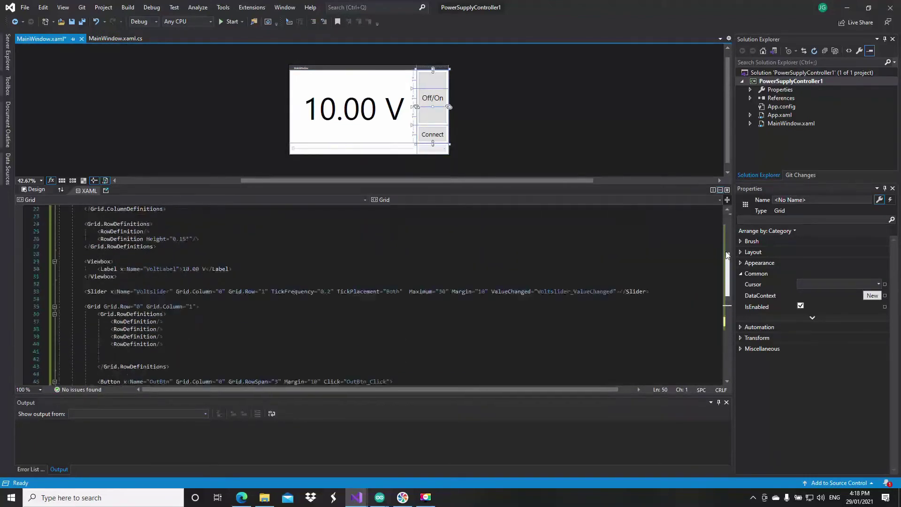
Delete the OutBtn_Click, Voltslider_ValueChanged and CntBtn_Click handler attributes from the XAML elements
left_click(180, 345)
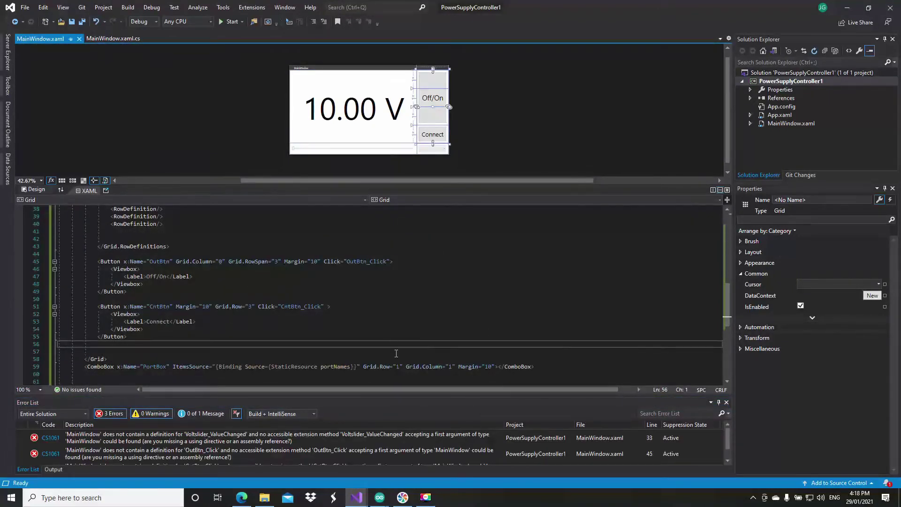
scroll(335, 316, "up", 2)
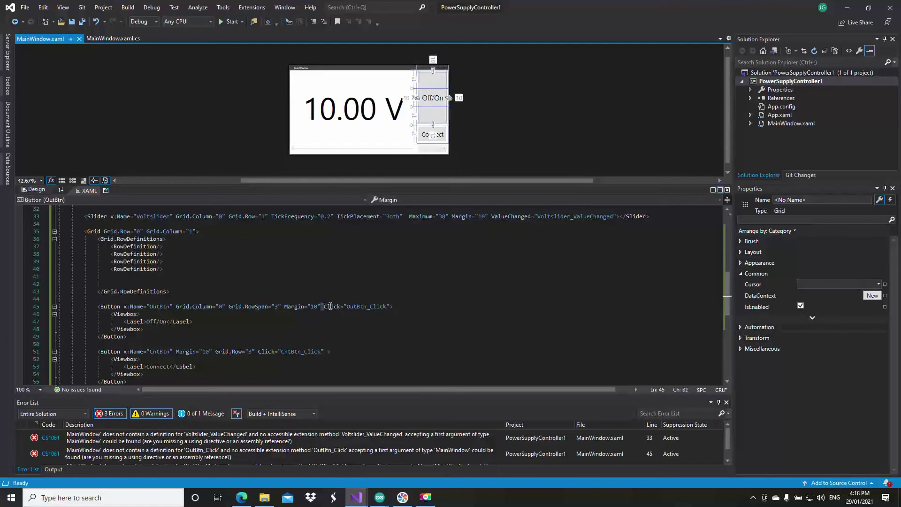
left_click_drag(324, 306, 392, 306)
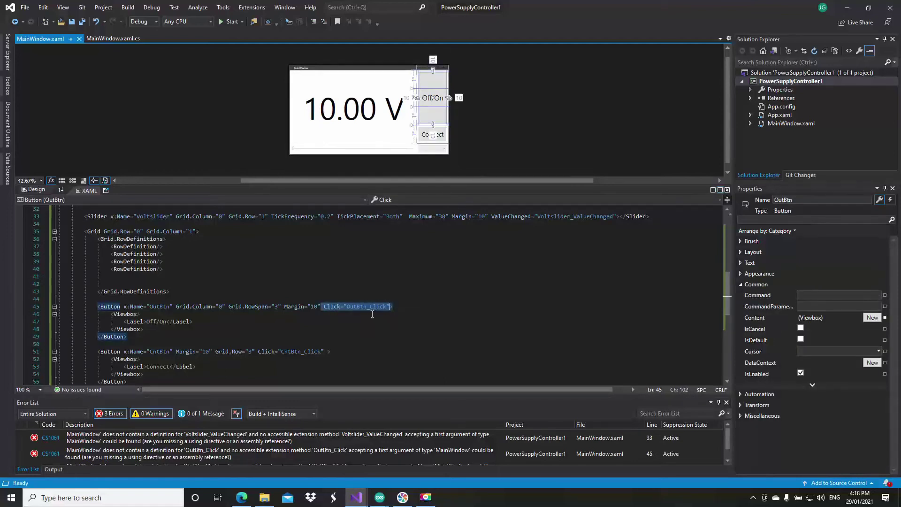
left_click_drag(324, 306, 388, 307)
key("Delete")
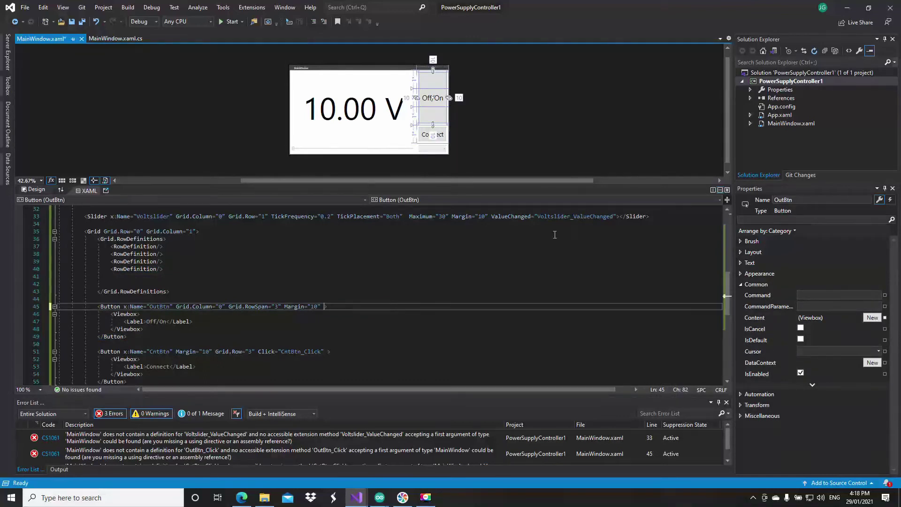
scroll(554, 235, "up", 1)
scroll(541, 248, "up", 2)
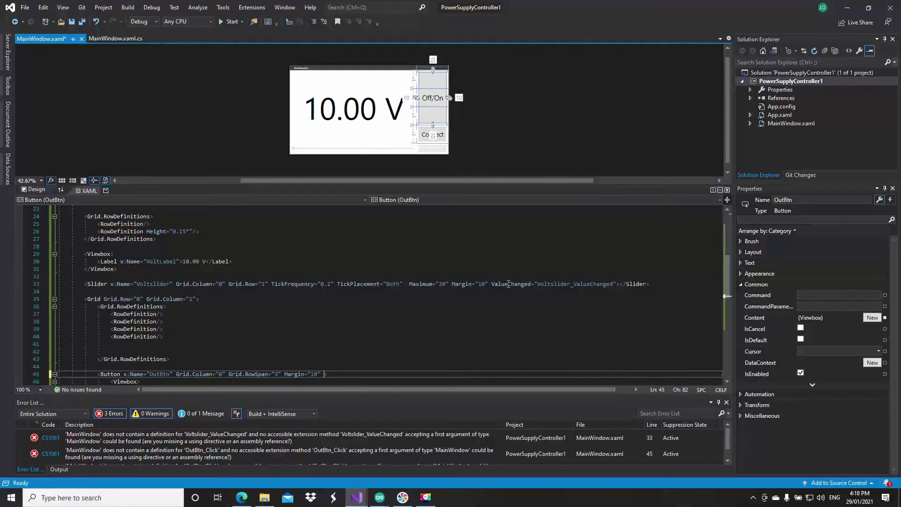
left_click_drag(492, 284, 617, 284)
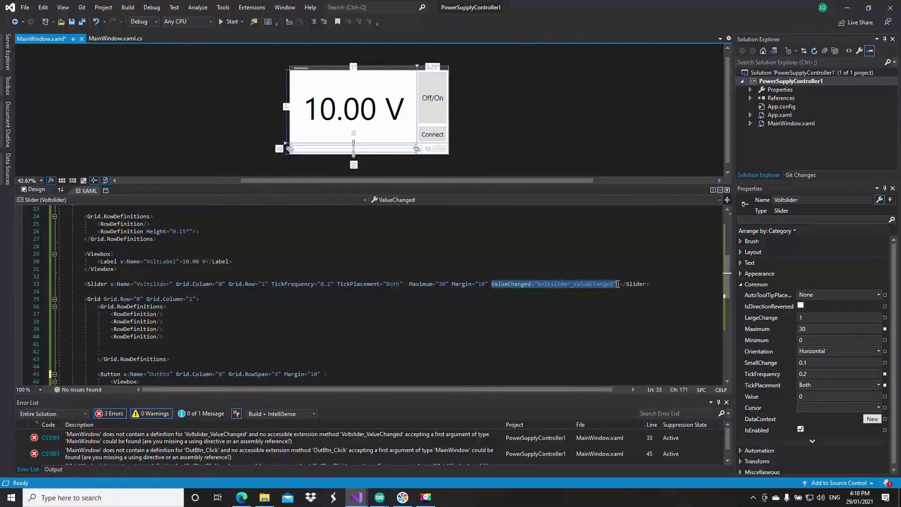
key("Delete")
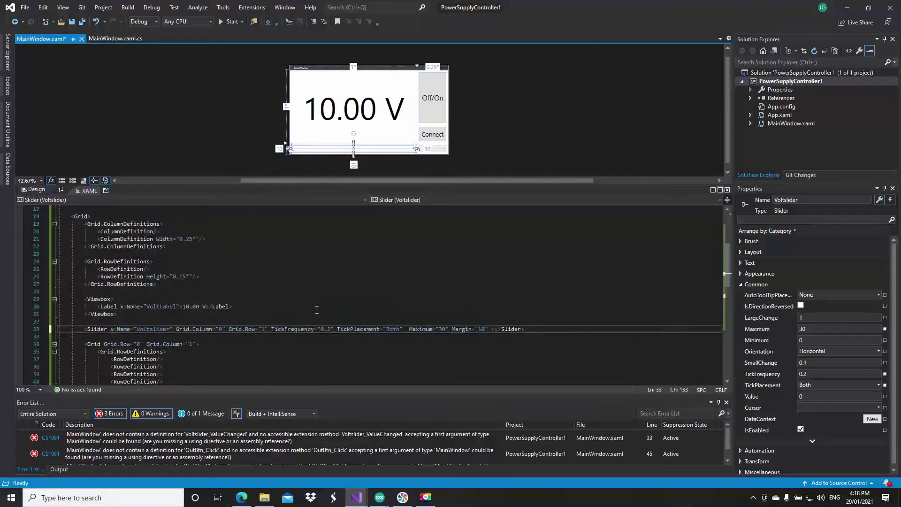
scroll(316, 310, "up", 5)
scroll(320, 282, "up", 1)
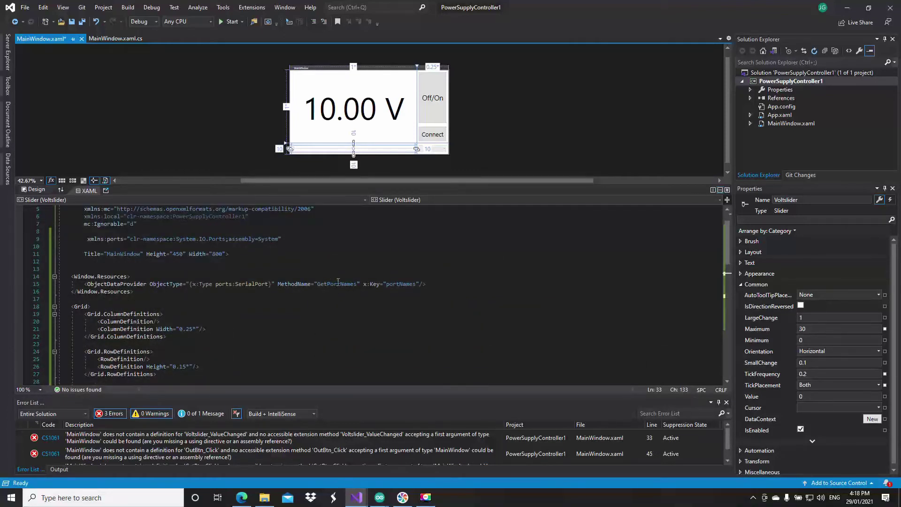
scroll(285, 287, "down", 4)
scroll(284, 287, "down", 5)
scroll(286, 287, "down", 2)
left_click_drag(259, 306, 326, 308)
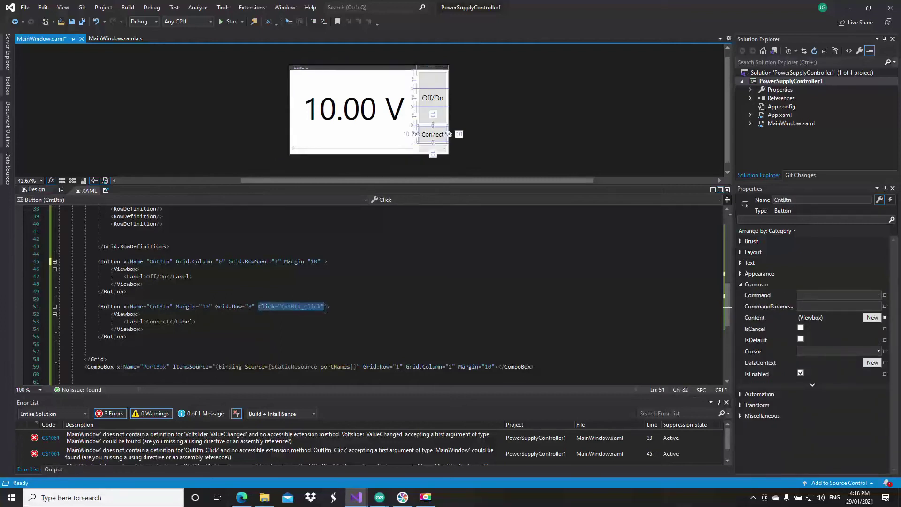
key("Delete")
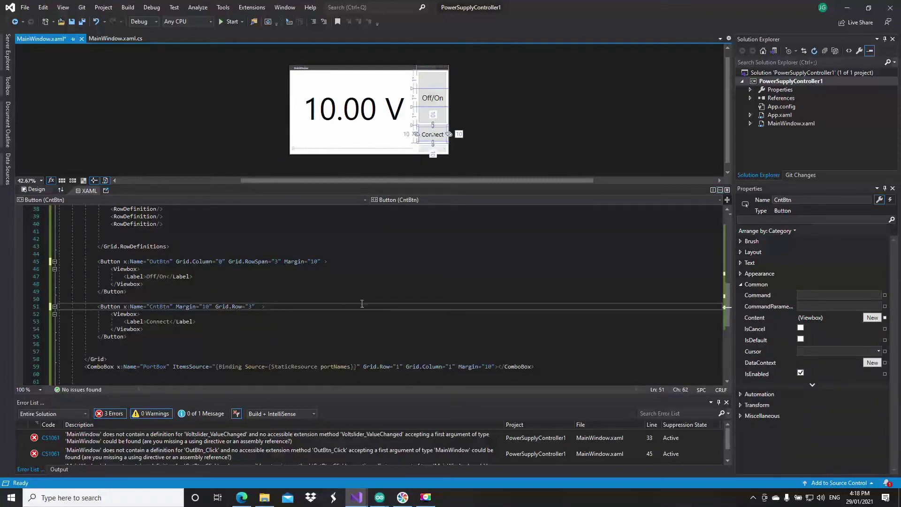
scroll(331, 299, "down", 1)
scroll(324, 293, "down", 2)
scroll(321, 288, "up", 2)
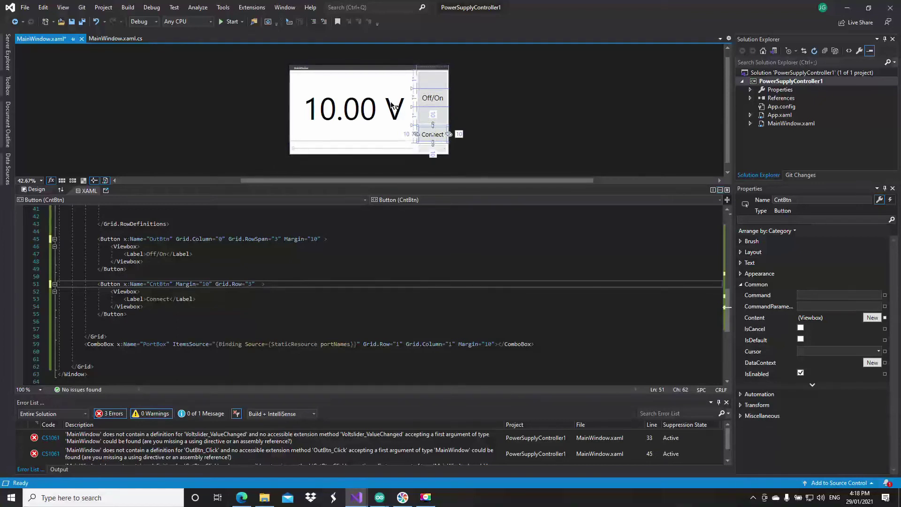
Set the designer zoom to 150% and enlarge the design preview pane
left_click(257, 262)
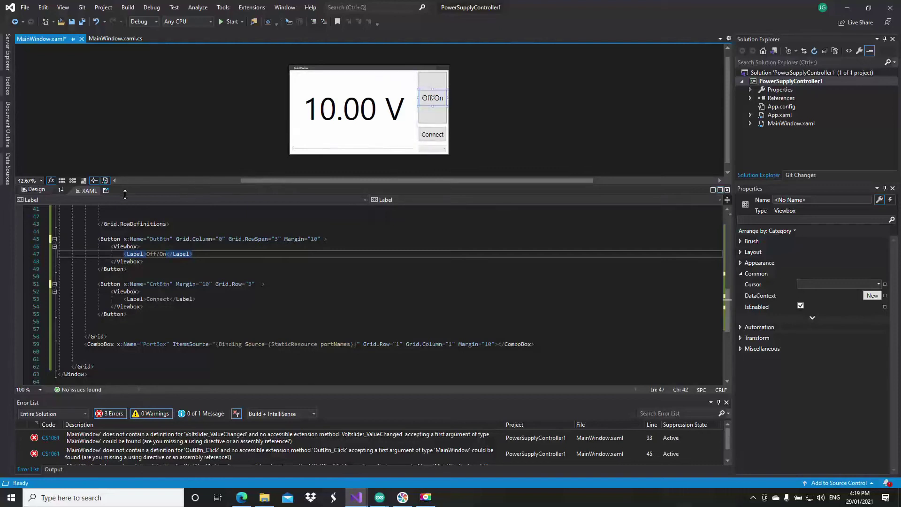
left_click(41, 180)
left_click(37, 211)
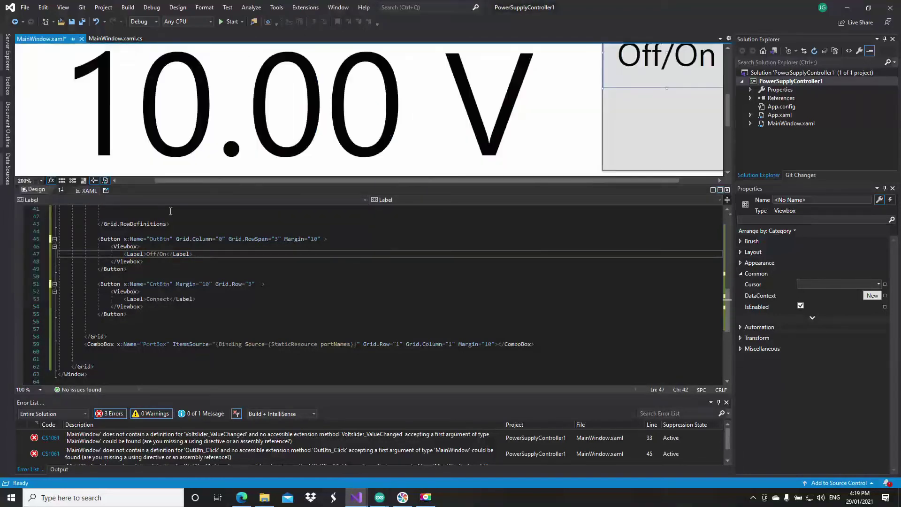
left_click(40, 181)
left_click(36, 220)
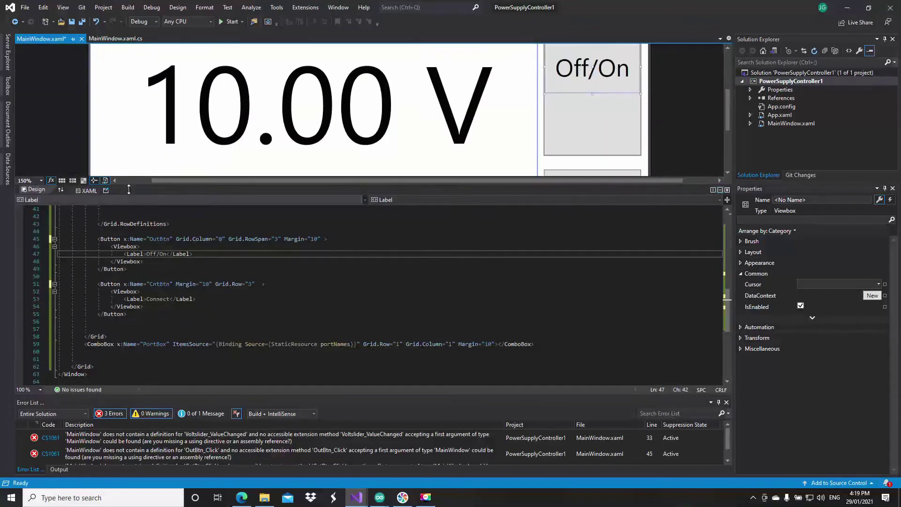
left_click_drag(185, 185, 194, 274)
Generate an empty OutBtn_Click handler for the Off/On button from its Events list
left_click(637, 192)
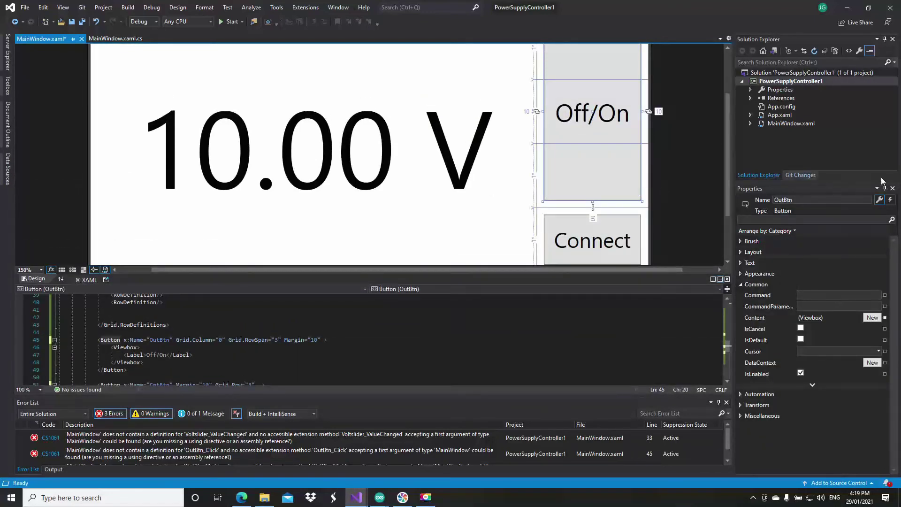
left_click(891, 200)
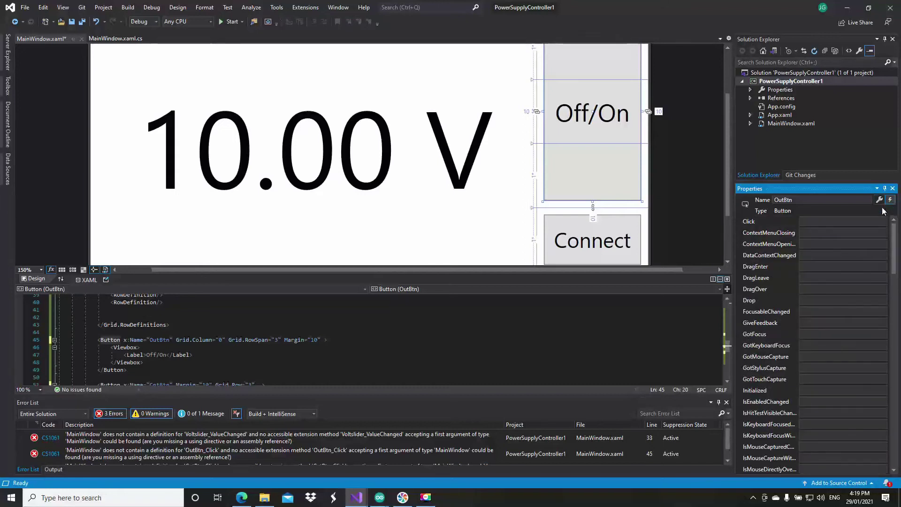
double_click(839, 223)
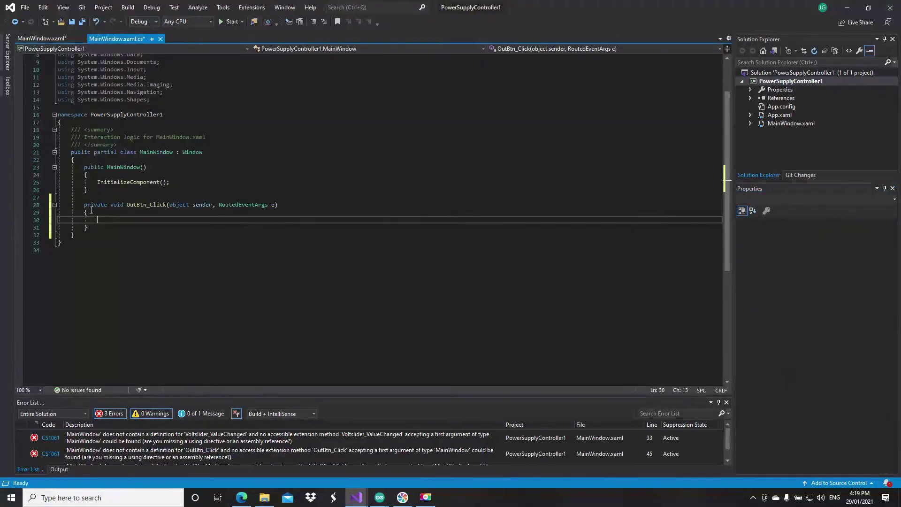
left_click(57, 39)
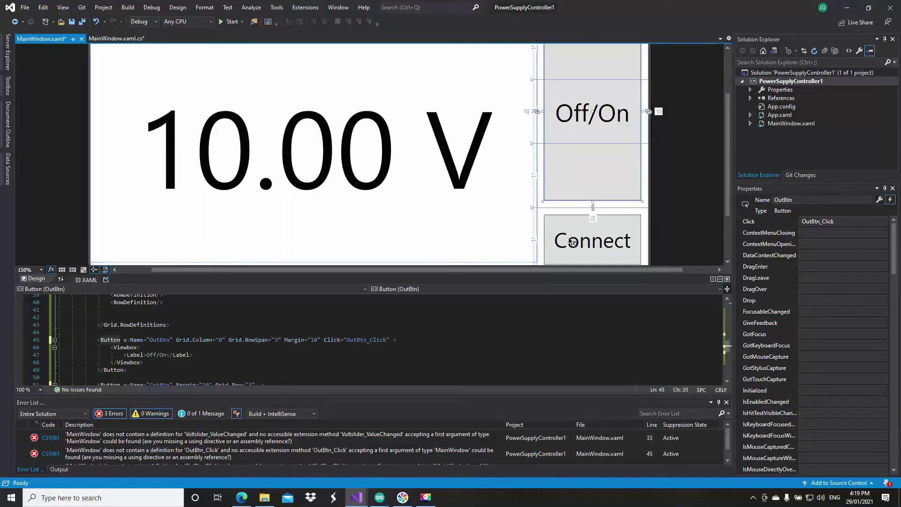
left_click(627, 228)
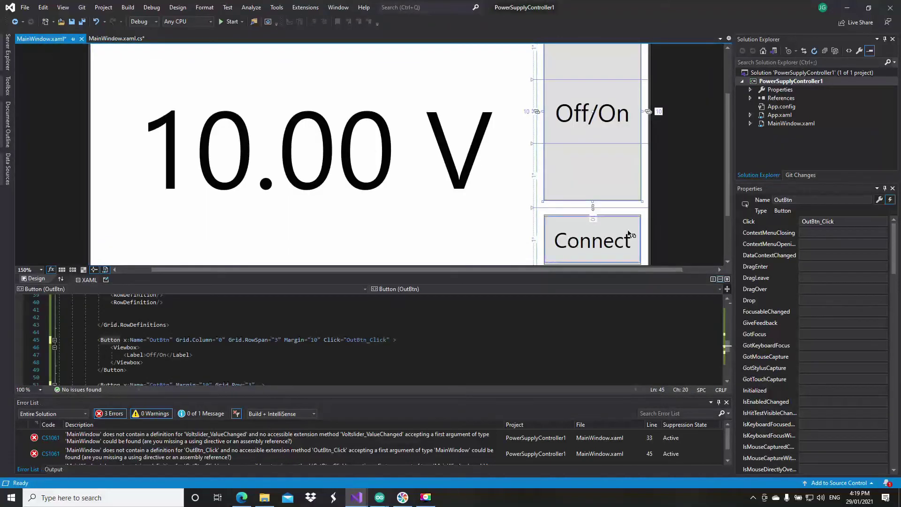
Generate an empty CntBtn_Click handler for the Connect button, then return to MainWindow.xaml
left_click(893, 247)
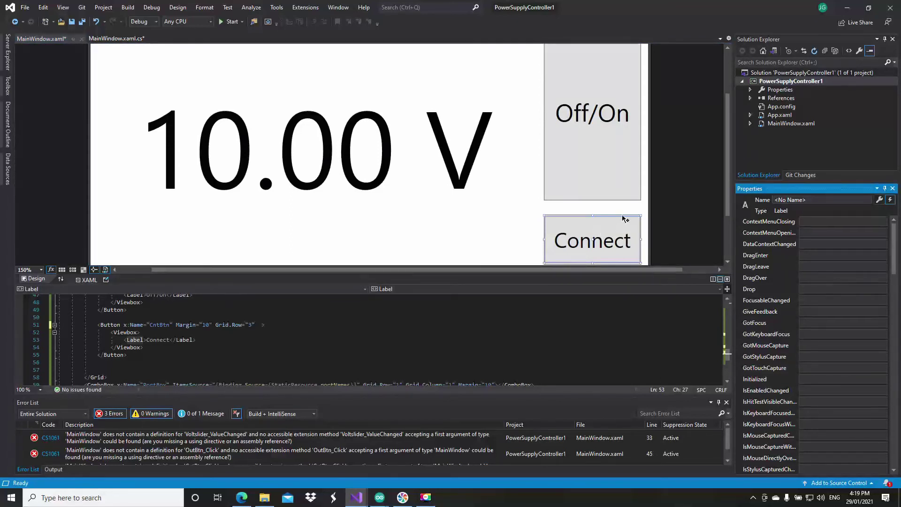
left_click(547, 220)
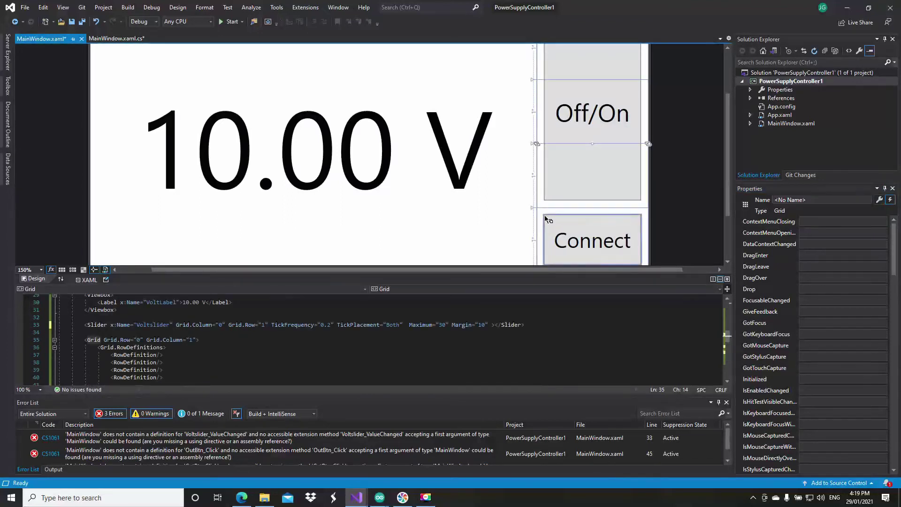
left_click(574, 242)
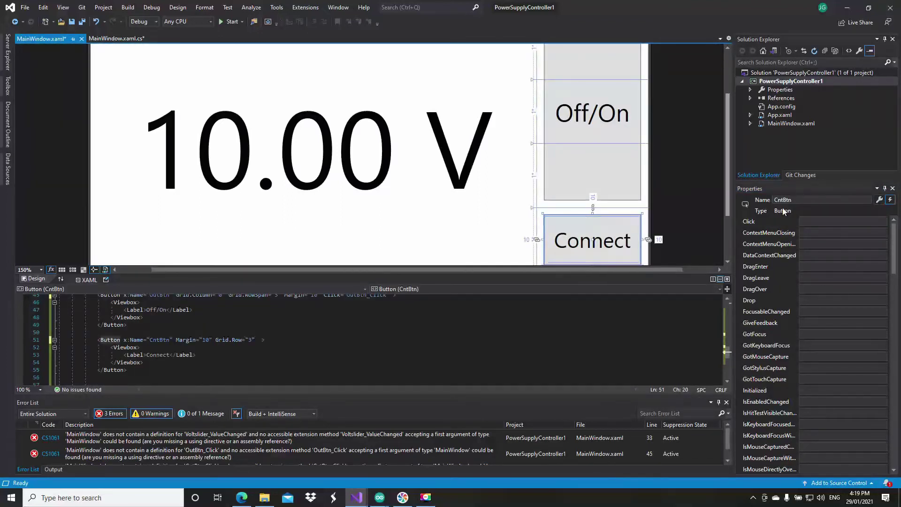
double_click(818, 221)
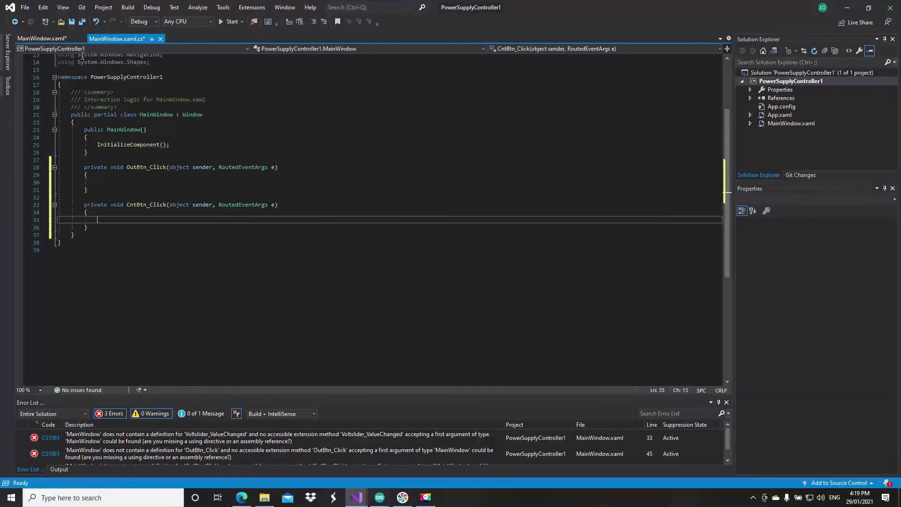
left_click(42, 38)
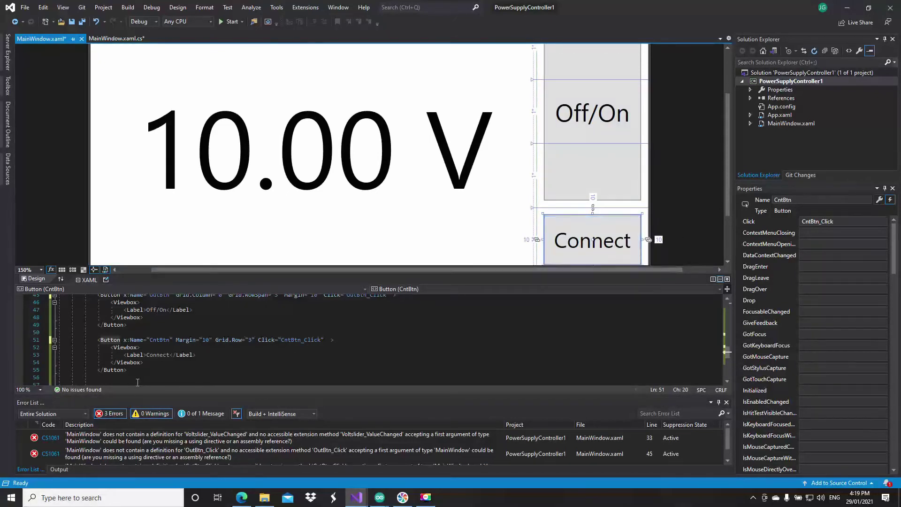
left_click_drag(112, 347, 159, 358)
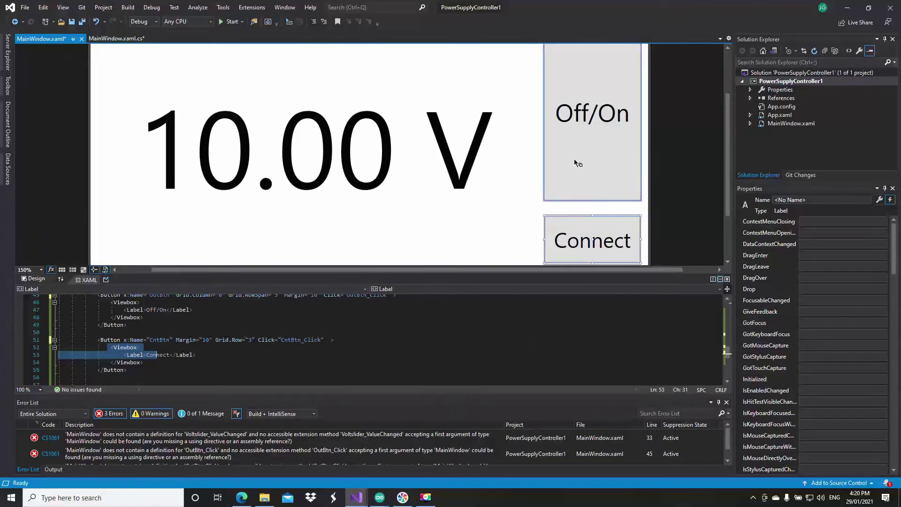
left_click(636, 187)
scroll(356, 335, "up", 2)
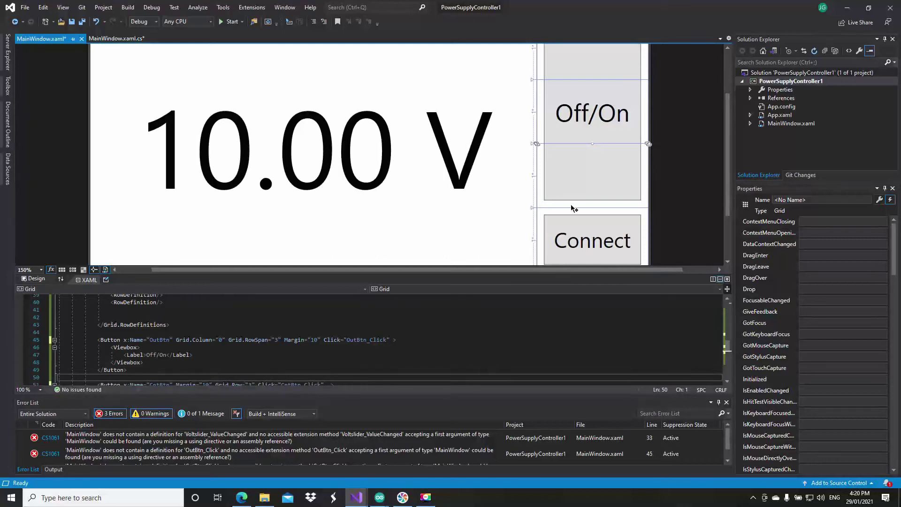
scroll(569, 210, "down", 2)
Generate Voltslider_ValueChanged from the slider's ValueChanged event and check its XAML attribute
left_click(497, 221)
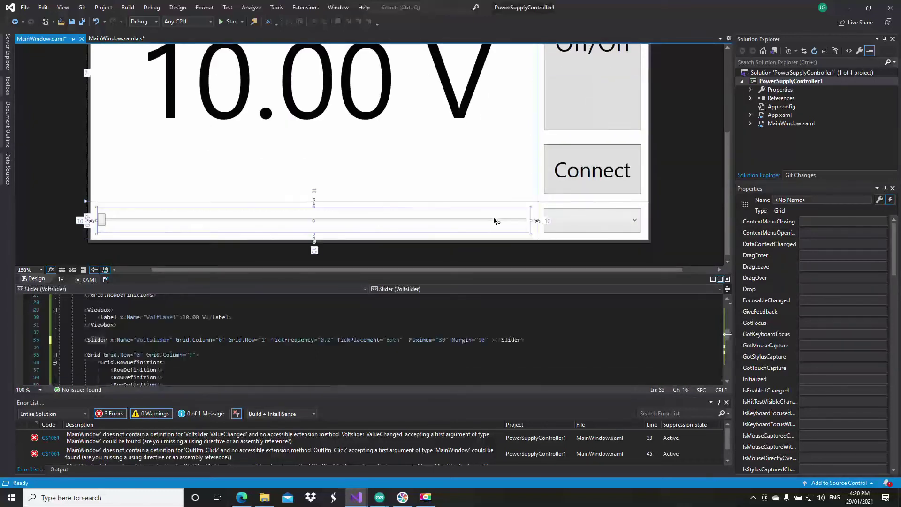
scroll(837, 376, "down", 5)
scroll(827, 407, "down", 5)
scroll(826, 408, "down", 5)
scroll(831, 411, "down", 3)
scroll(831, 411, "down", 3)
scroll(830, 412, "down", 2)
scroll(830, 413, "down", 3)
scroll(829, 413, "down", 3)
scroll(828, 423, "down", 3)
scroll(824, 436, "down", 2)
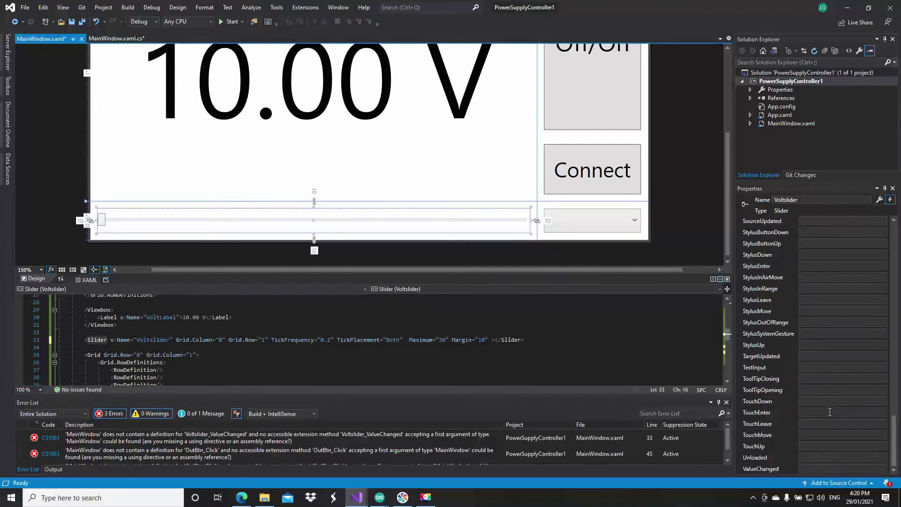
double_click(816, 468)
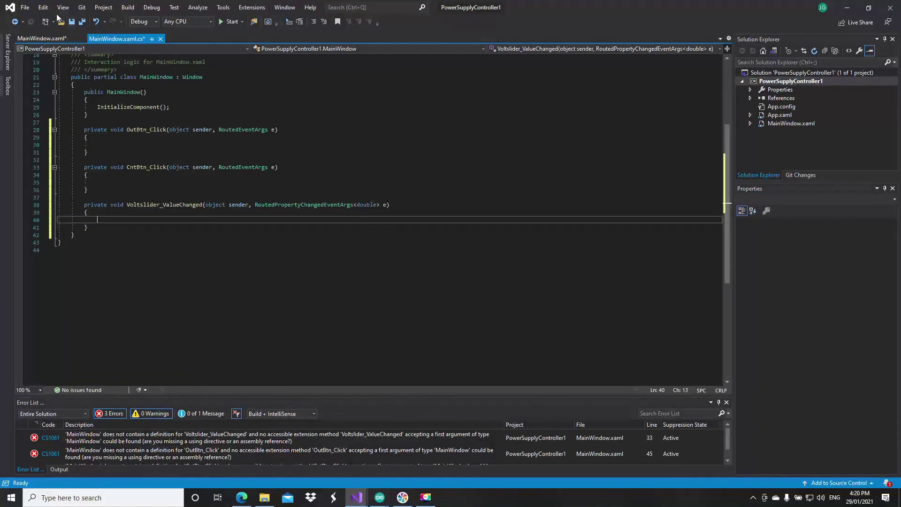
left_click(43, 38)
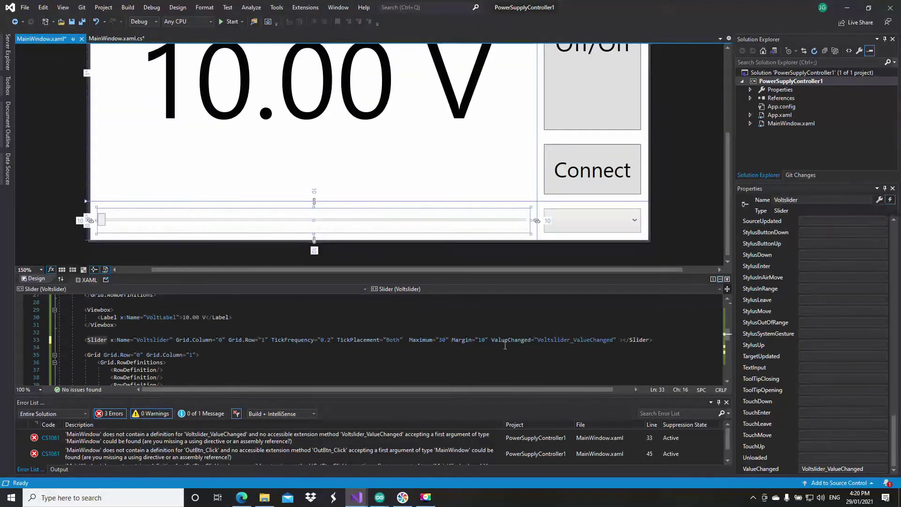
left_click_drag(491, 340, 617, 340)
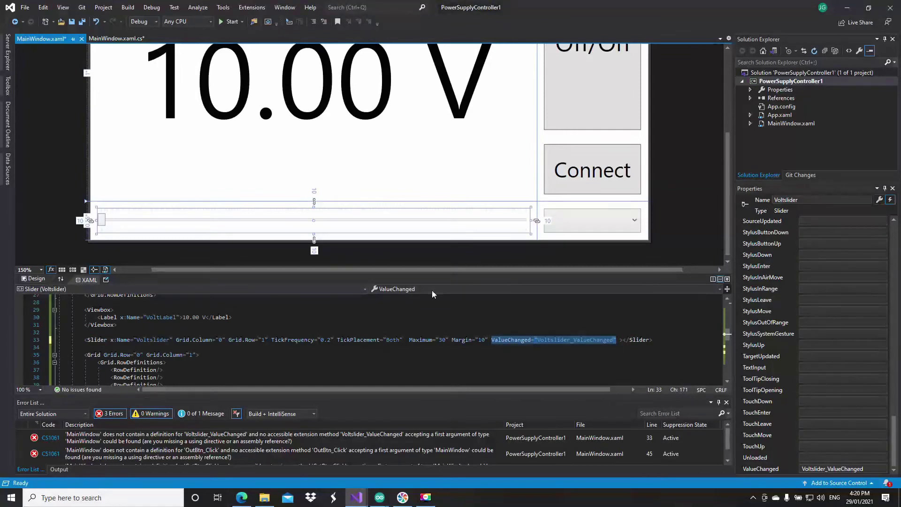
left_click(538, 333)
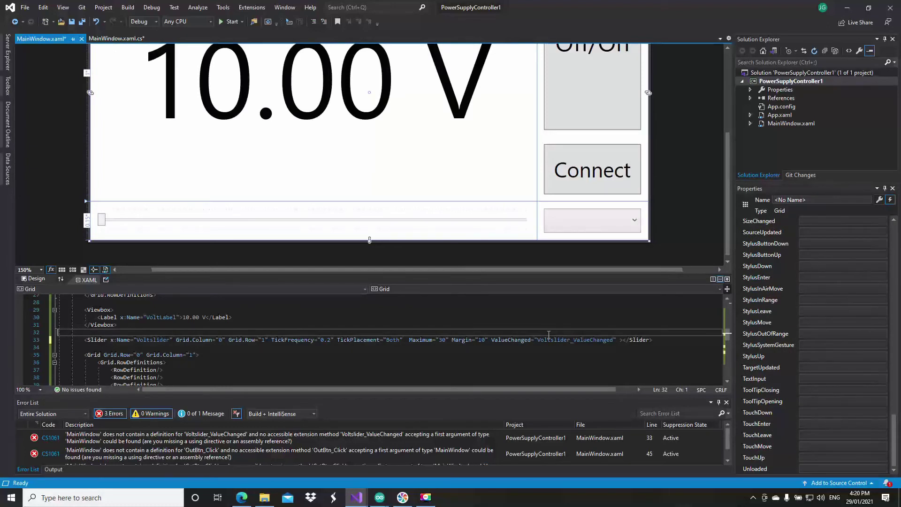
left_click(117, 38)
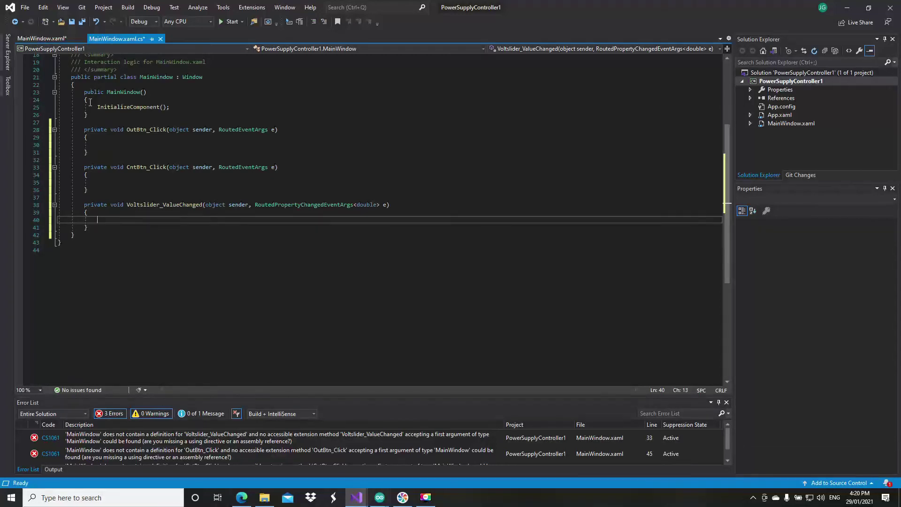
Generate an empty Window_Loaded method from the Window element's Loaded event
left_click(41, 38)
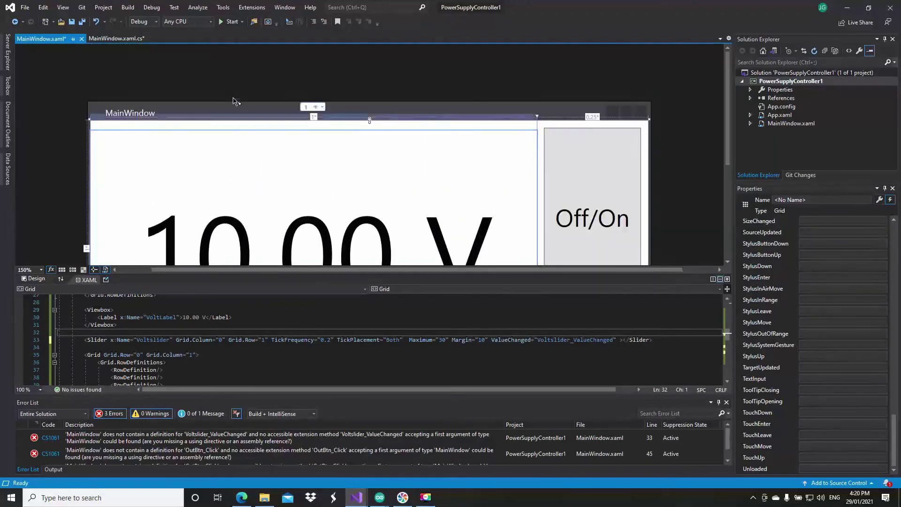
left_click(235, 106)
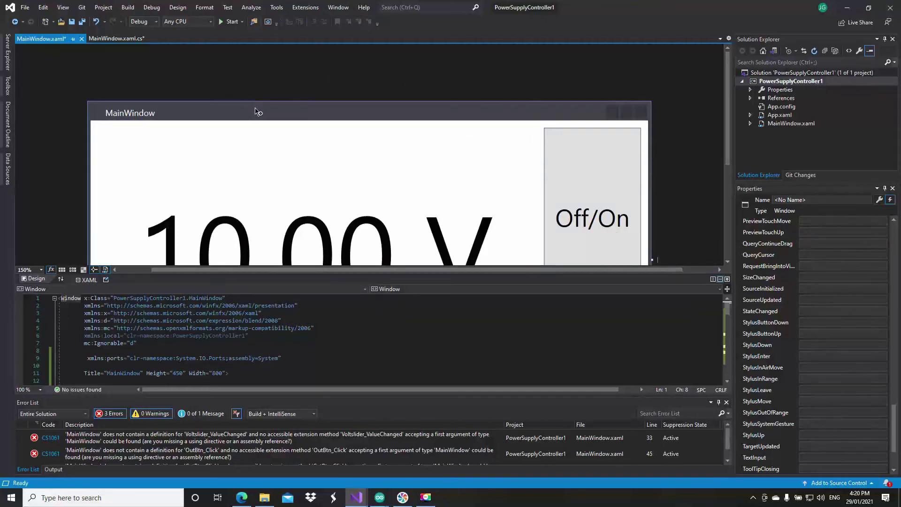
left_click_drag(898, 422, 884, 300)
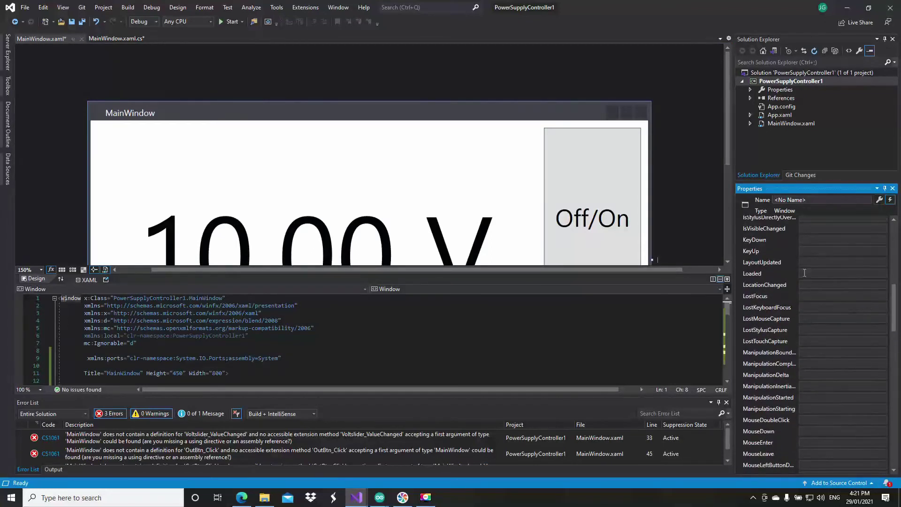
double_click(804, 273)
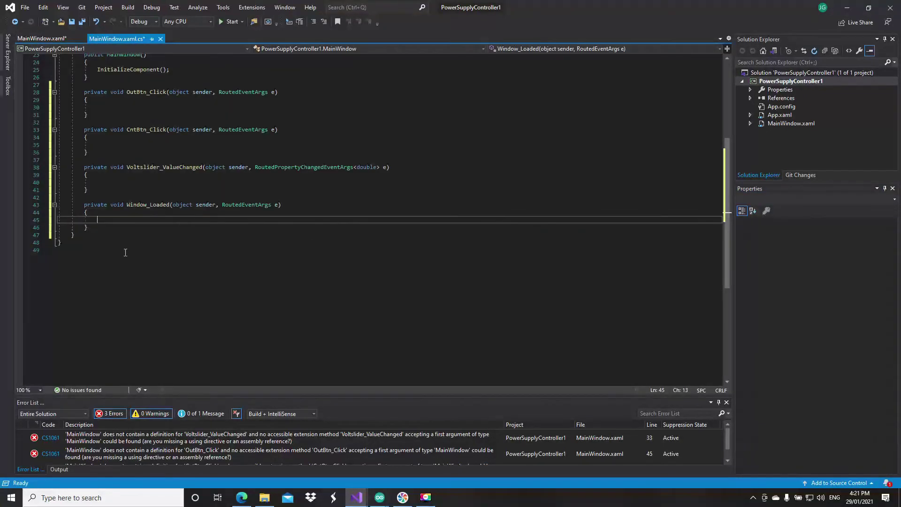
scroll(125, 252, "up", 3)
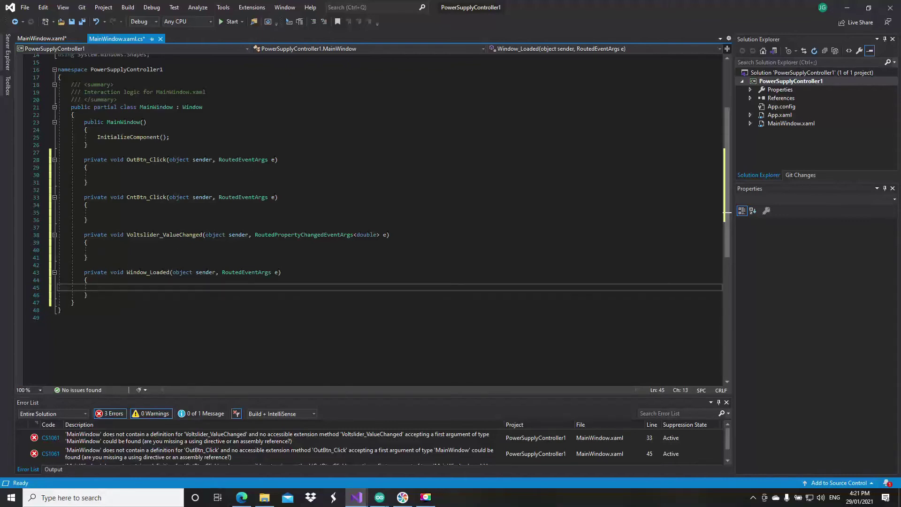
Paste 'OutBtn.IsEnabled = false;' and 'Voltslider.IsEnabled = false;' into Window_Loaded
key("alt+Tab")
left_click(109, 285)
type("OutBtn.IsEnabled = false;             Voltslider.IsEnabled = false;")
left_click(221, 235)
left_click(96, 287)
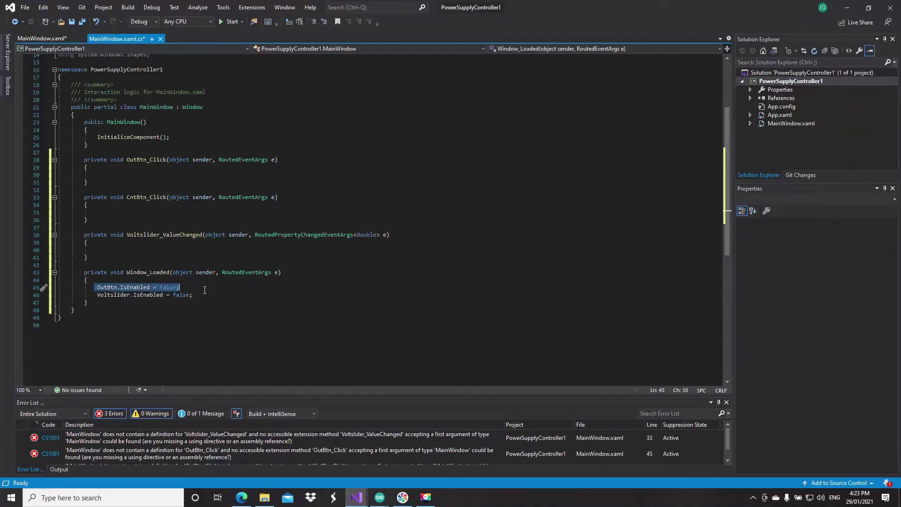
left_click(201, 296, "shift")
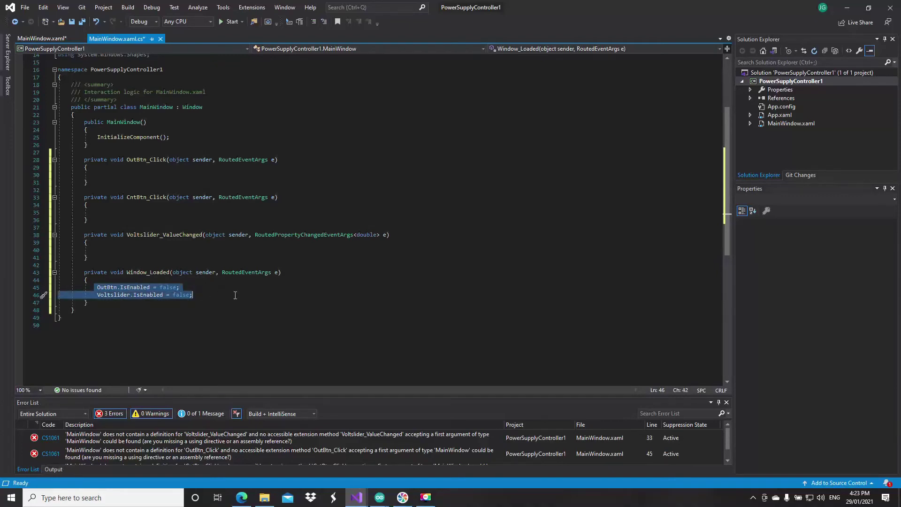
key("Escape")
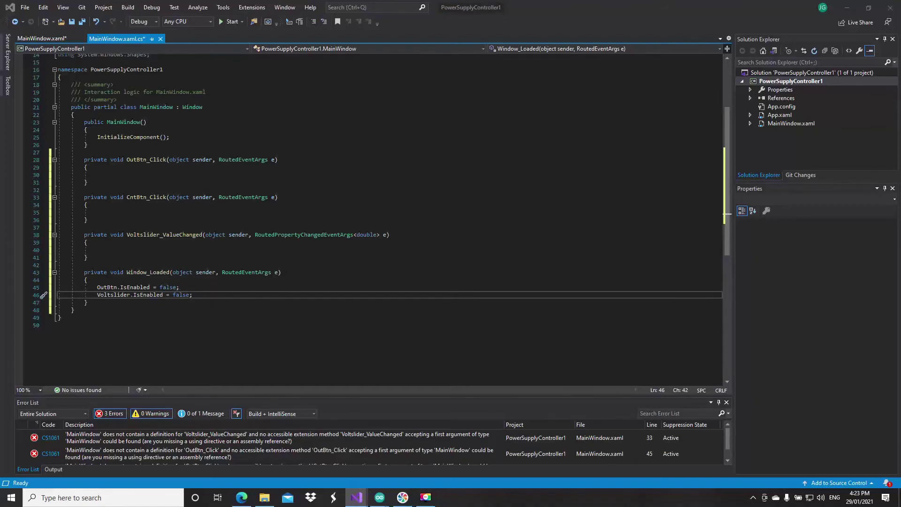
Add int clickcount1, int clickcount2 and SerialPort PSport fields above the MainWindow constructor
left_click(139, 212)
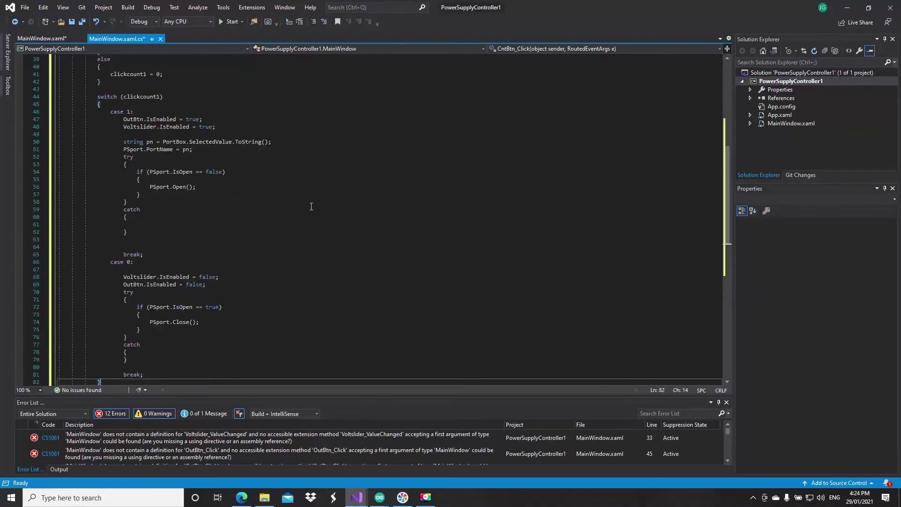
left_click(301, 211)
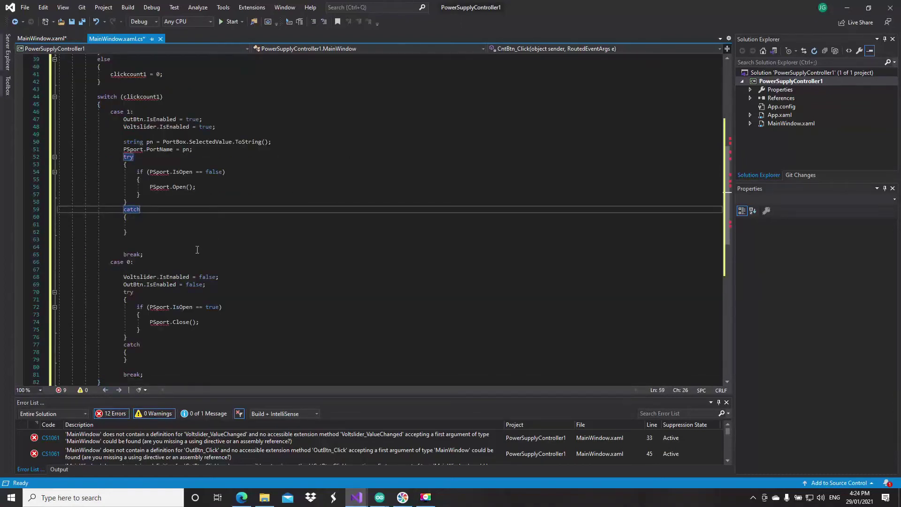
scroll(181, 261, "down", 1)
scroll(176, 310, "up", 4)
scroll(176, 281, "up", 2)
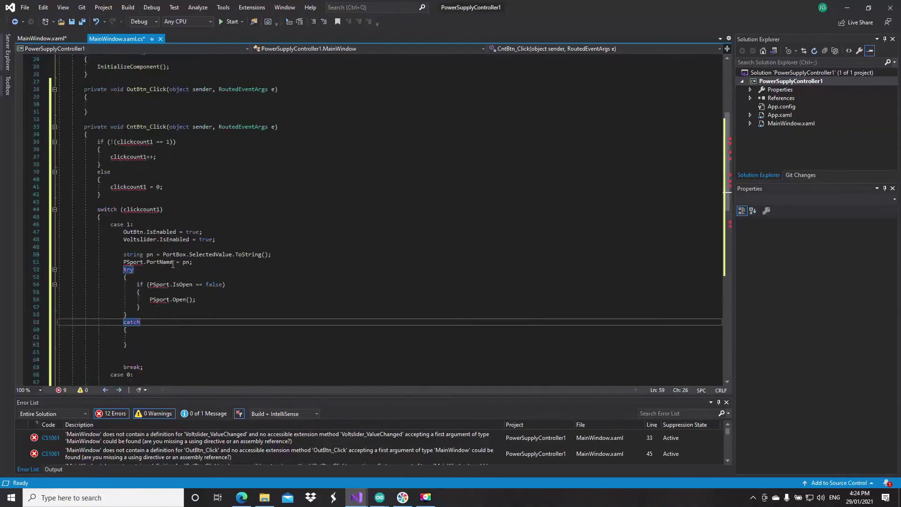
scroll(134, 194, "up", 3)
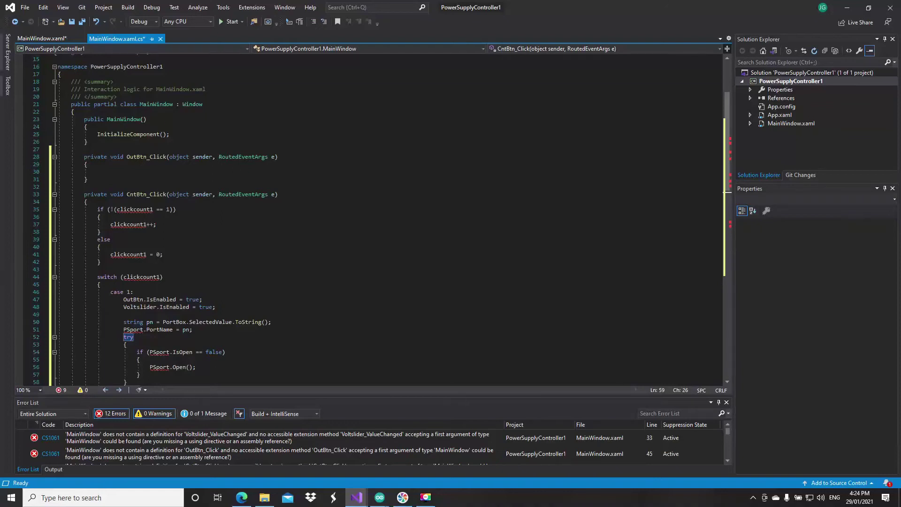
left_click(85, 119)
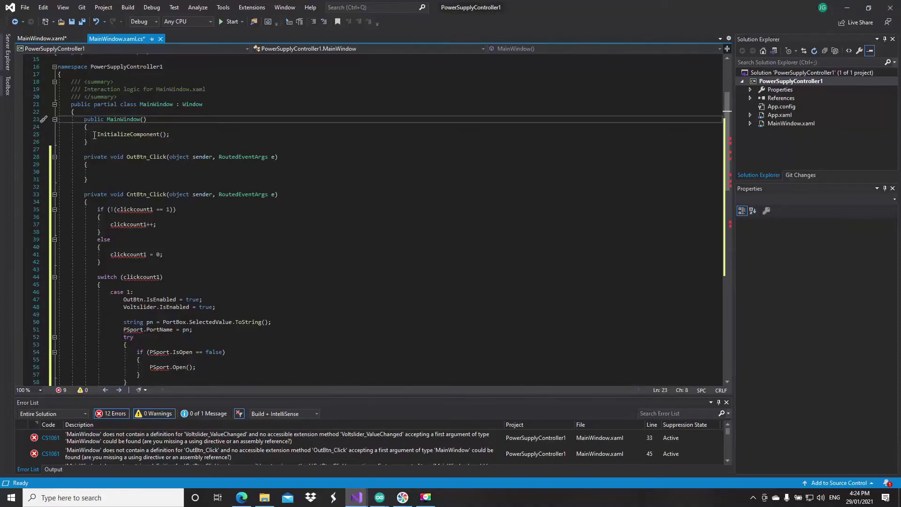
key("Return")
key("Return")
key("Return")
key("Return")
key("Return")
key("Up")
key("Up")
key("Up")
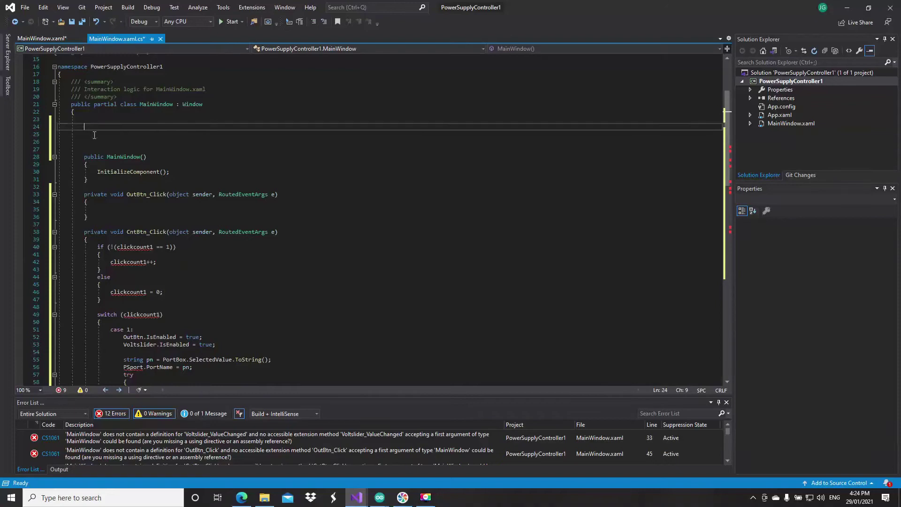
type("int clickcount1;         int clickcount2;          System.IO.Ports.SerialPort PSport = new System.IO.Ports.SerialPort();")
key("Down")
key("Down")
key("Down")
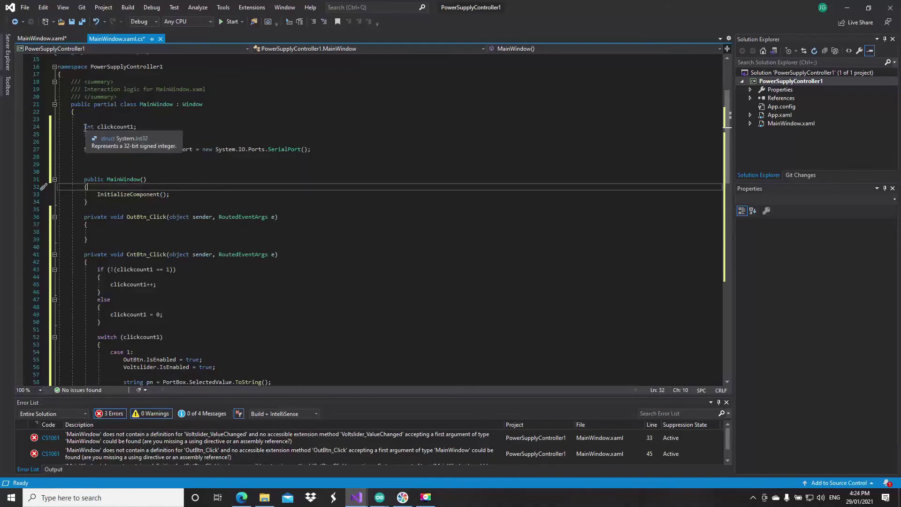
Review the clickcount1 and PSport declarations and CntBtn_Click's if/else counter toggle
left_click_drag(84, 128, 138, 127)
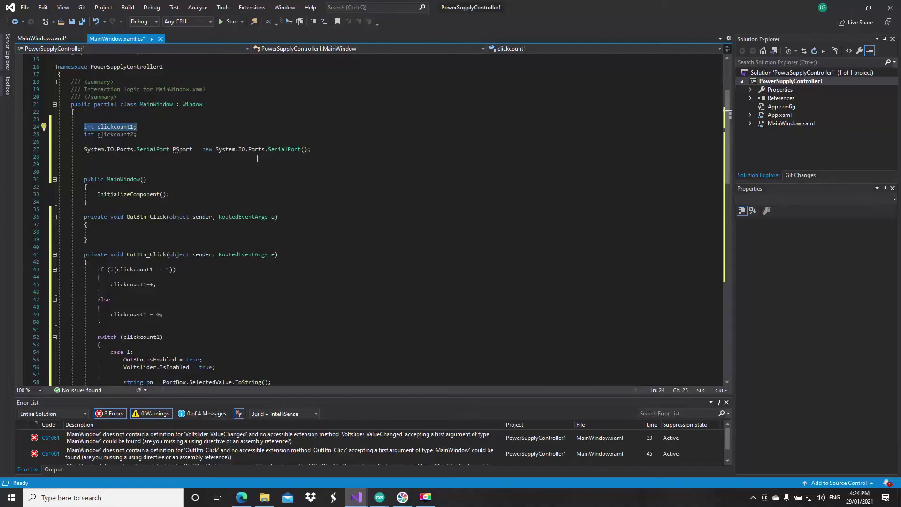
left_click_drag(85, 149, 316, 149)
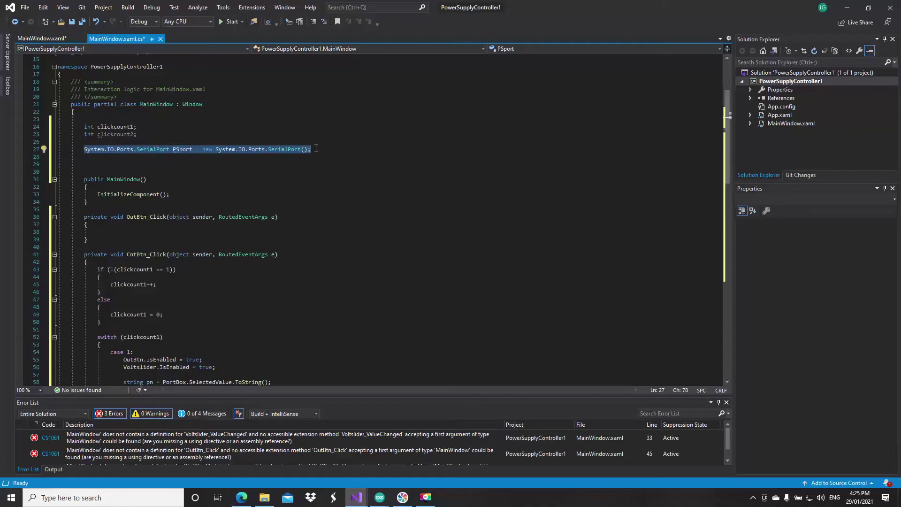
scroll(316, 149, "down", 2)
scroll(175, 181, "down", 4)
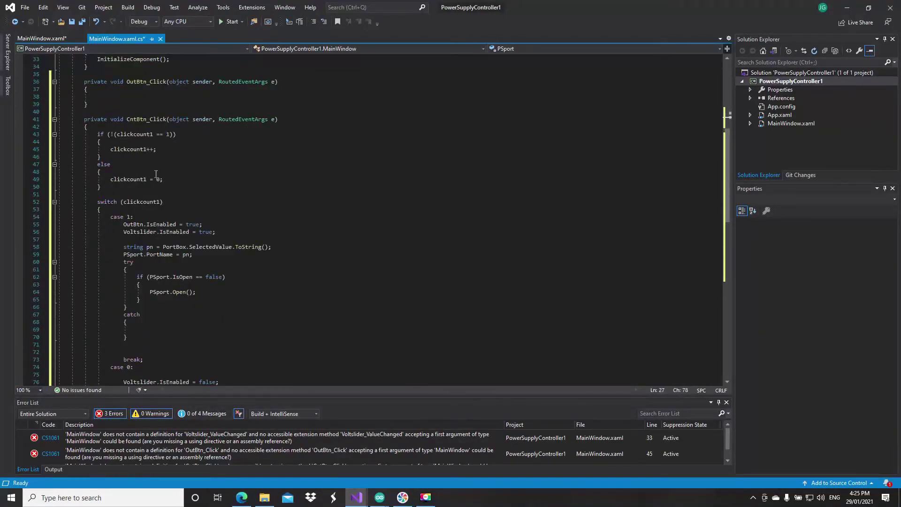
scroll(151, 180, "down", 1)
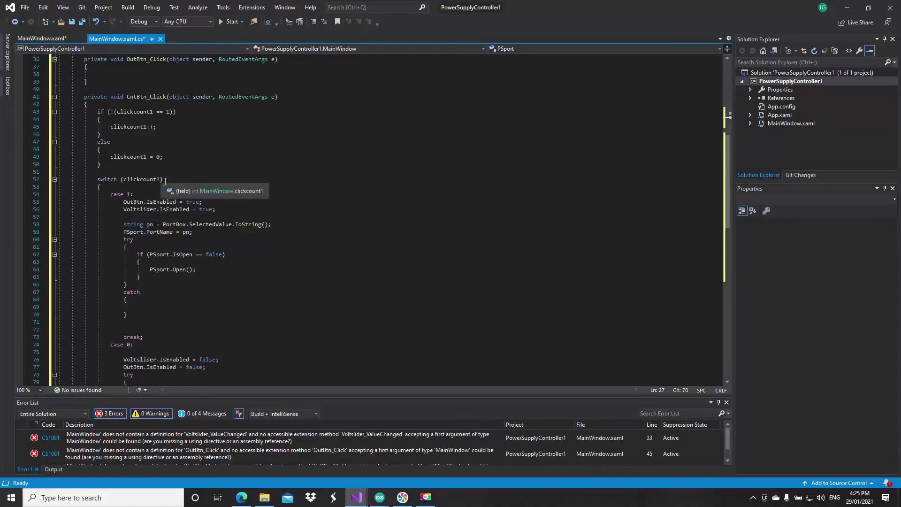
mouse_move(175, 178)
left_mouse_down()
mouse_move(92, 149)
mouse_move(88, 111)
left_mouse_up()
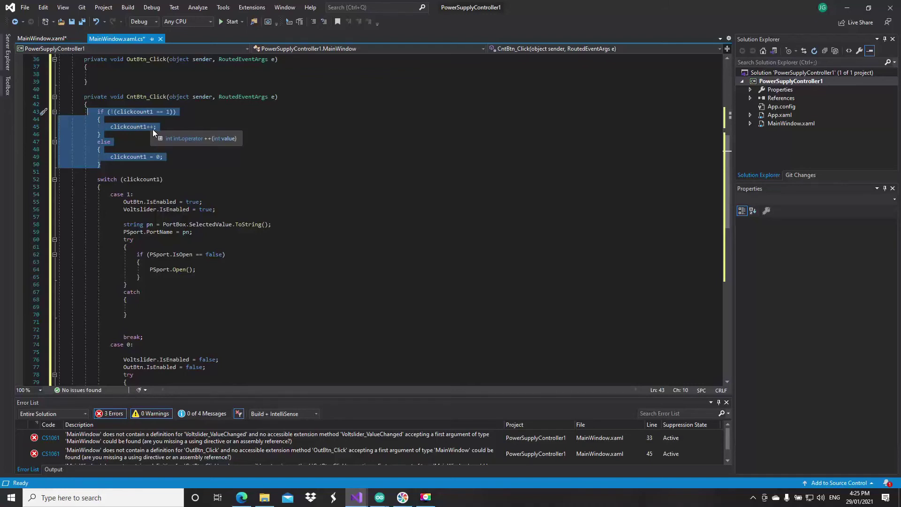
left_click(189, 155)
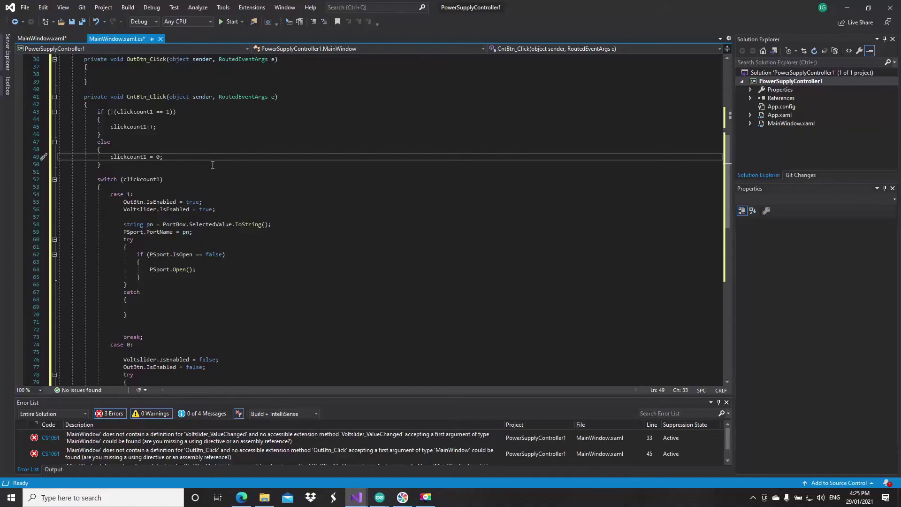
scroll(212, 165, "down", 2)
key("Down")
key("Down")
key("Down")
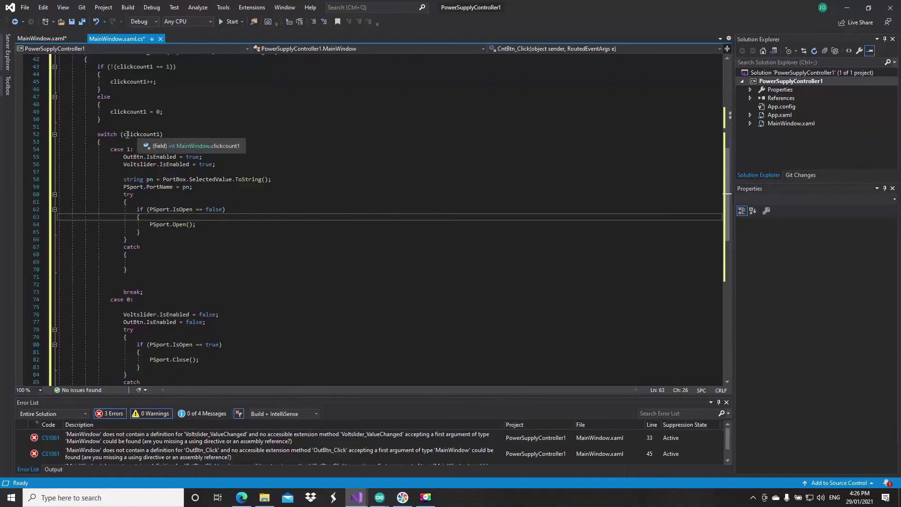
left_click_drag(123, 134, 161, 133)
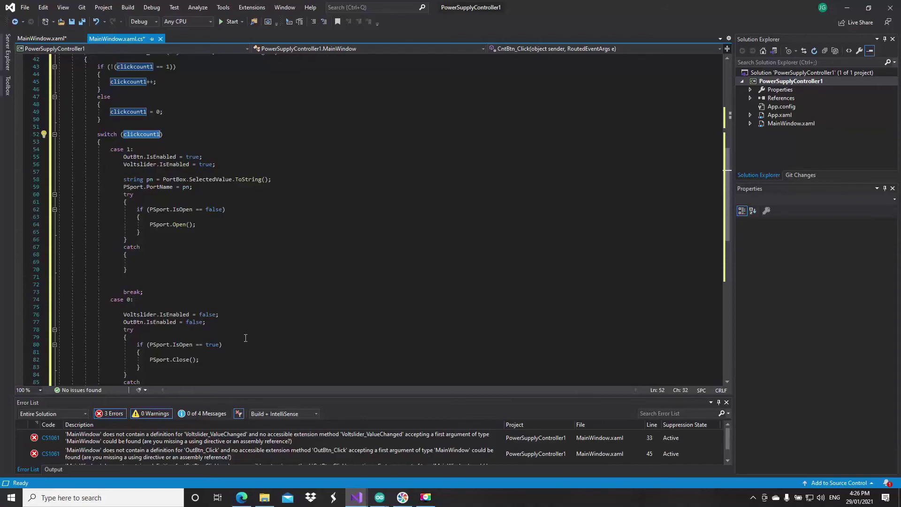
left_click(253, 245)
scroll(265, 237, "down", 1)
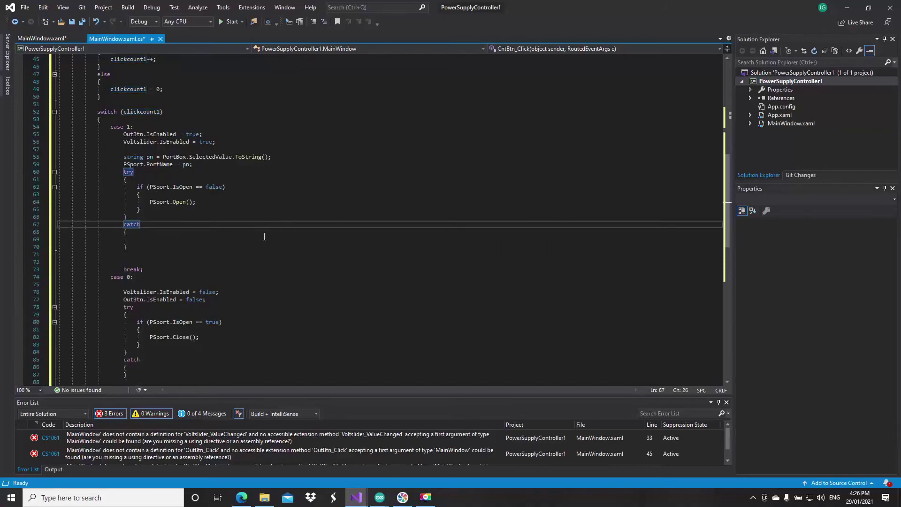
scroll(260, 233, "down", 1)
scroll(258, 232, "down", 1)
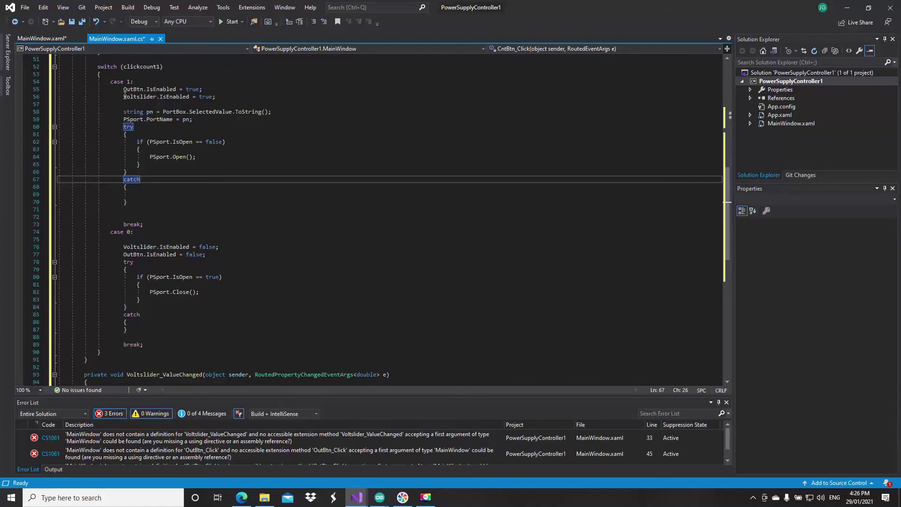
left_click_drag(121, 89, 162, 204)
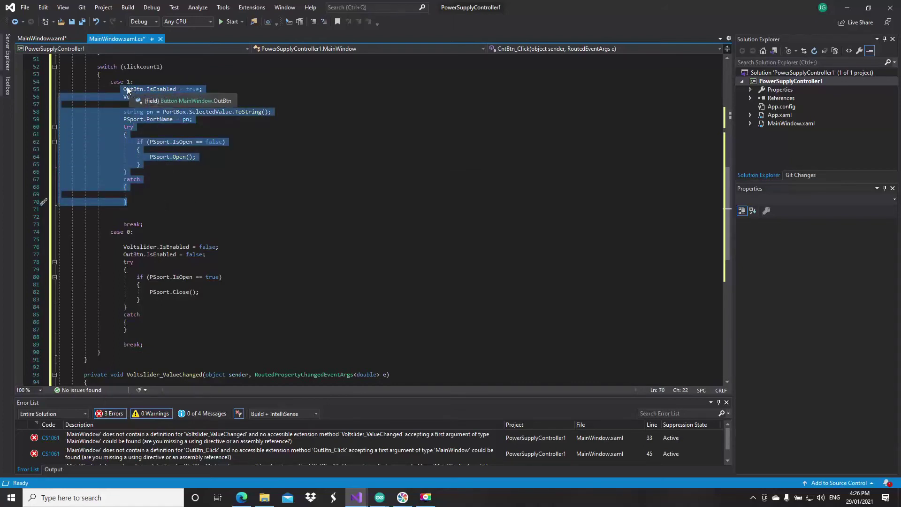
left_click(209, 91)
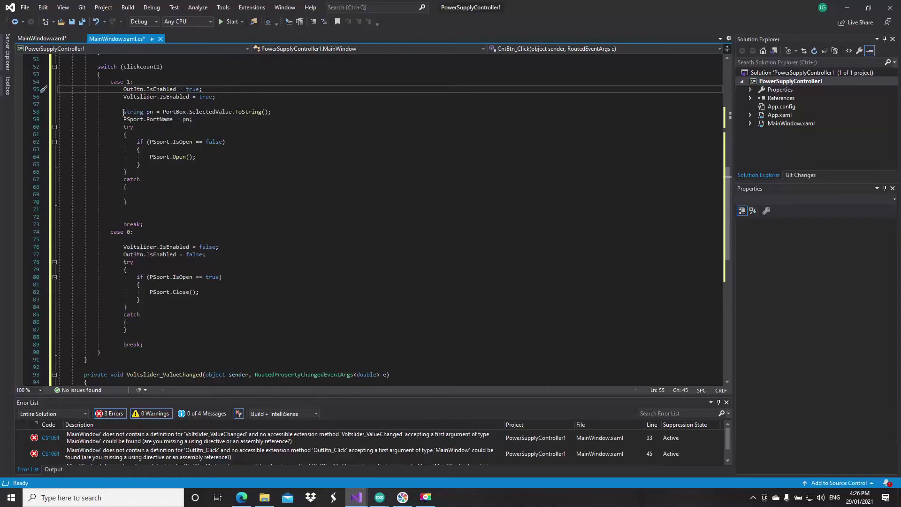
left_click_drag(123, 112, 280, 109)
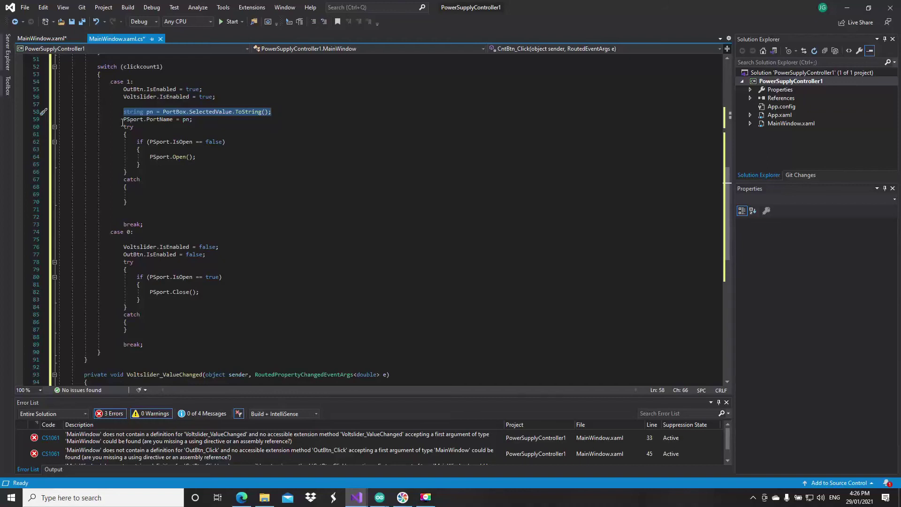
left_click_drag(122, 119, 190, 120)
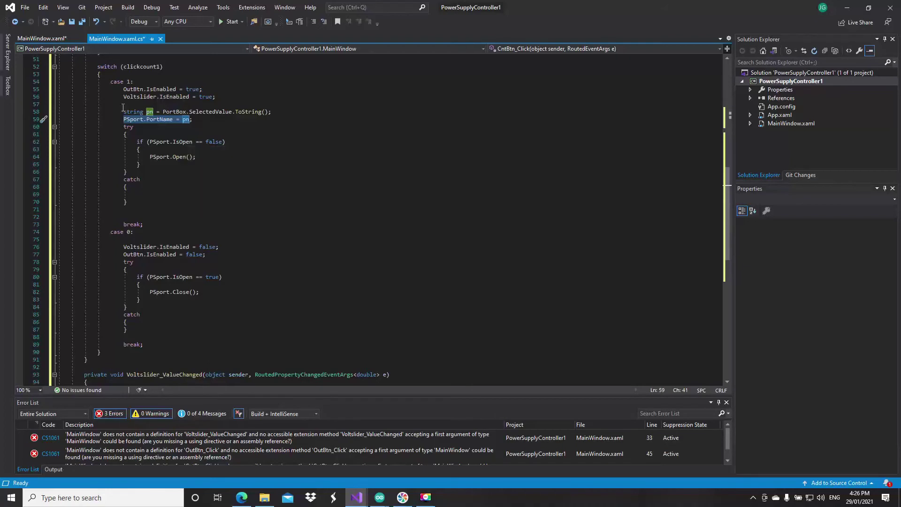
left_click(186, 119)
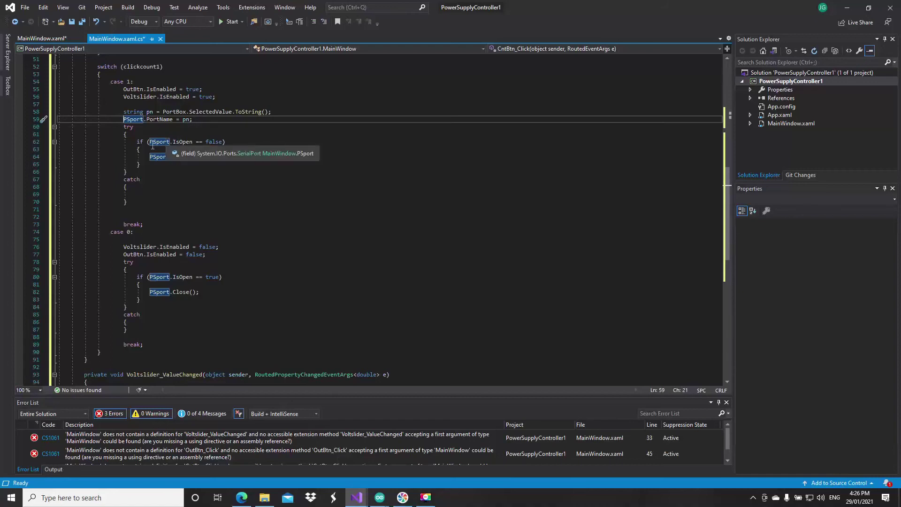
double_click(169, 143)
left_click_drag(170, 145, 179, 143)
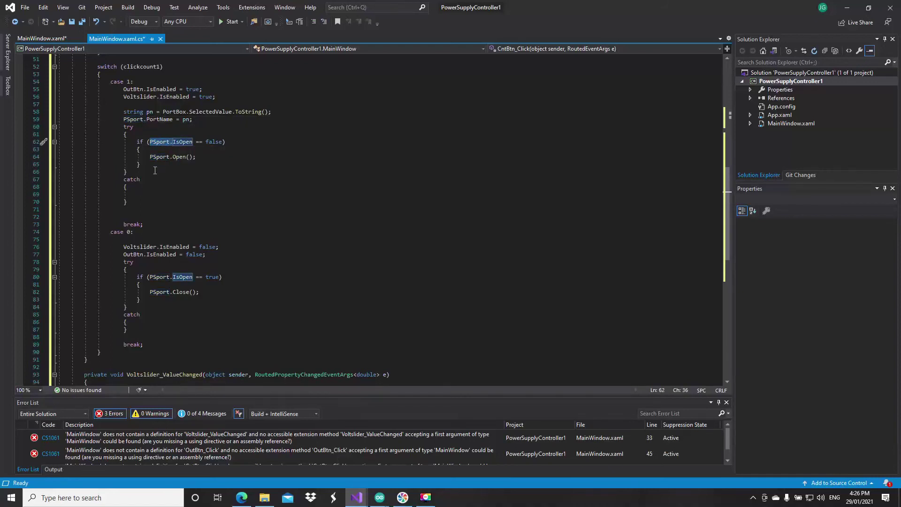
scroll(175, 198, "down", 1)
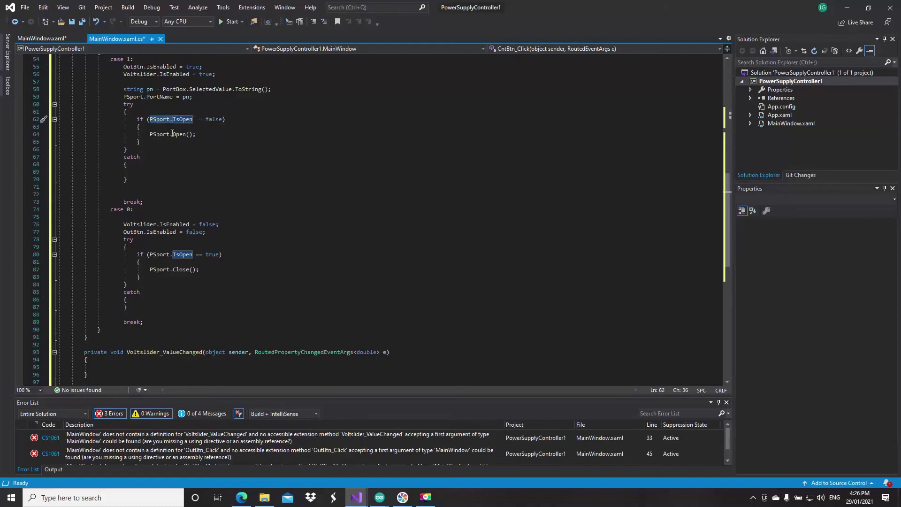
scroll(196, 228, "down", 1)
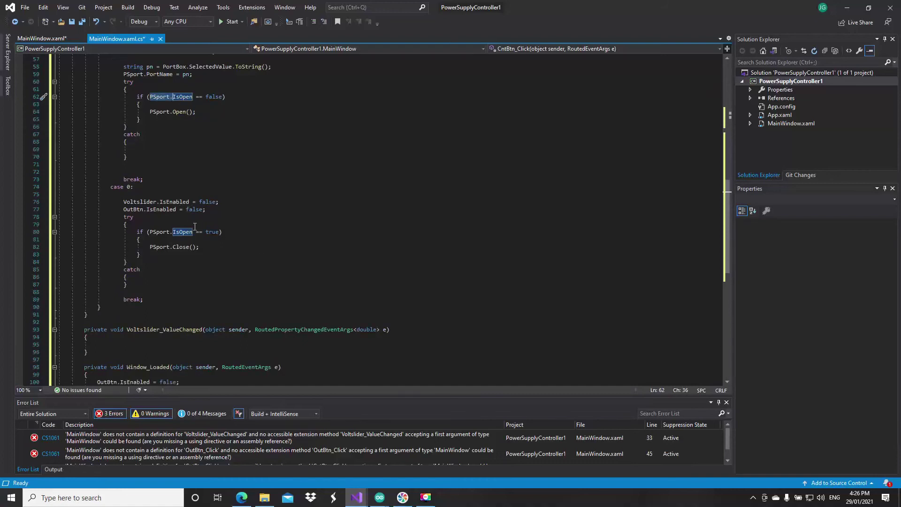
scroll(234, 214, "down", 1)
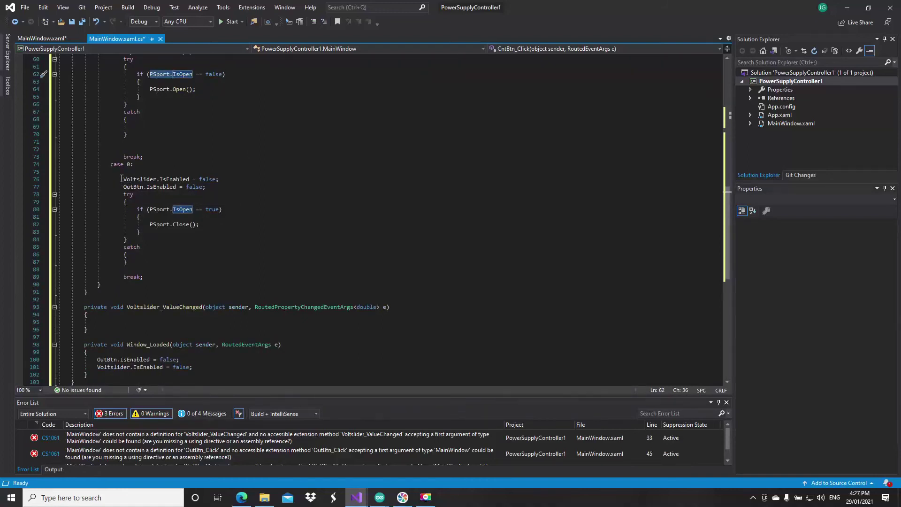
left_click_drag(121, 179, 238, 189)
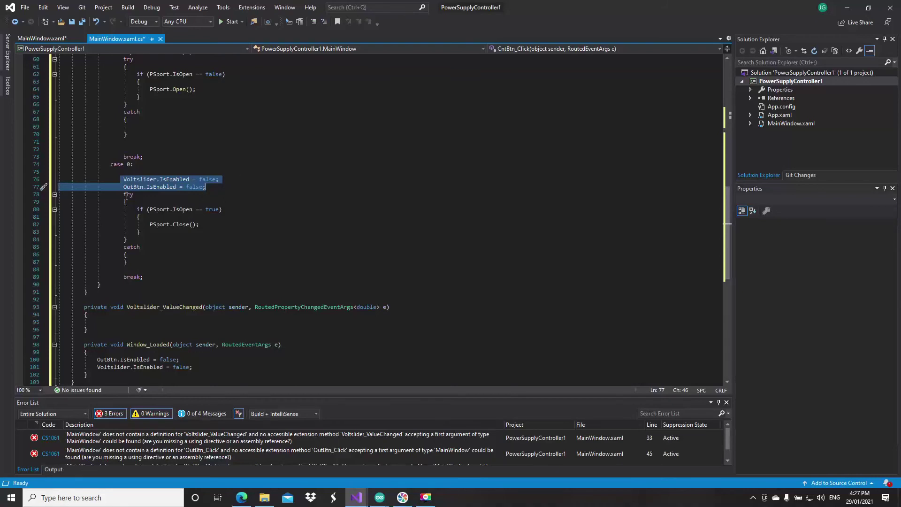
left_click_drag(139, 209, 223, 209)
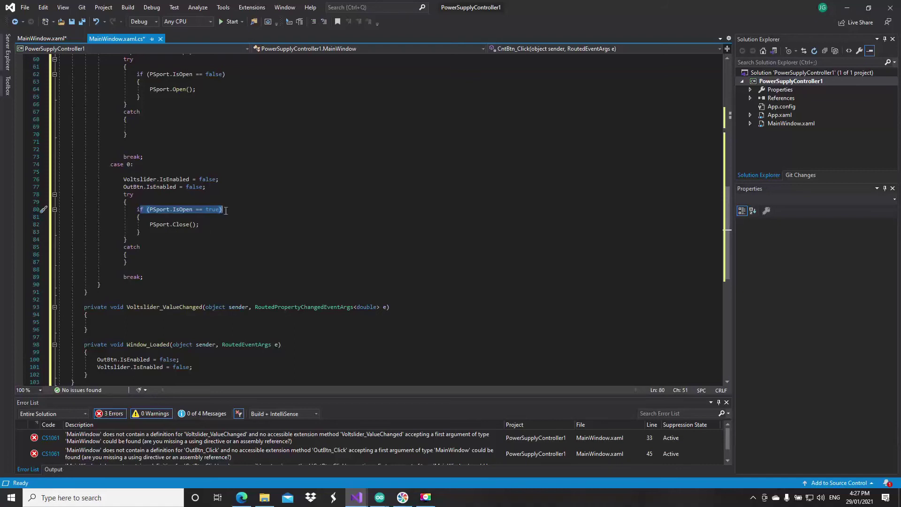
scroll(280, 241, "up", 8)
left_click(280, 240)
left_click(169, 255)
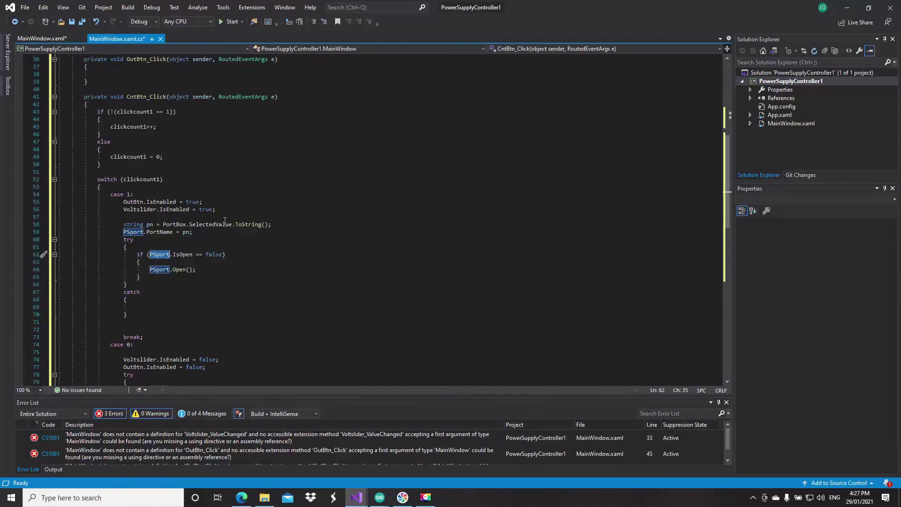
scroll(227, 222, "up", 6)
left_click(164, 164)
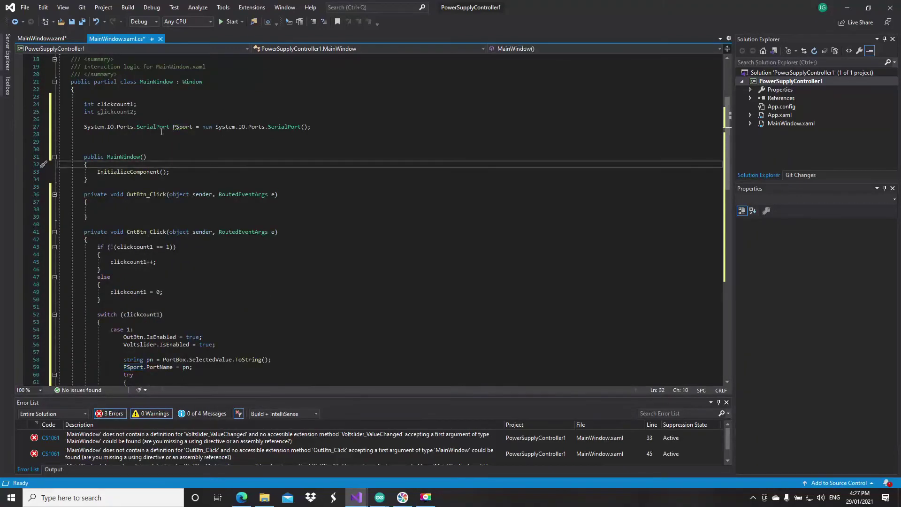
left_click(192, 127)
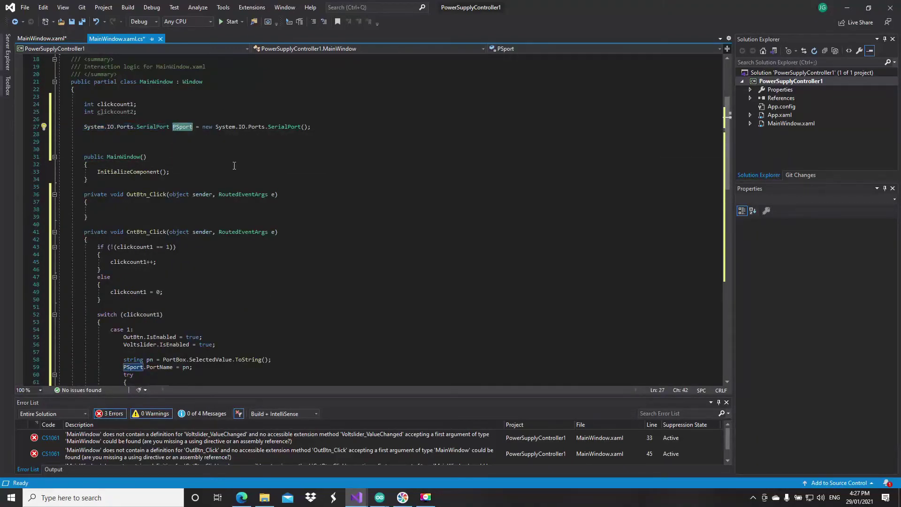
left_click(182, 135)
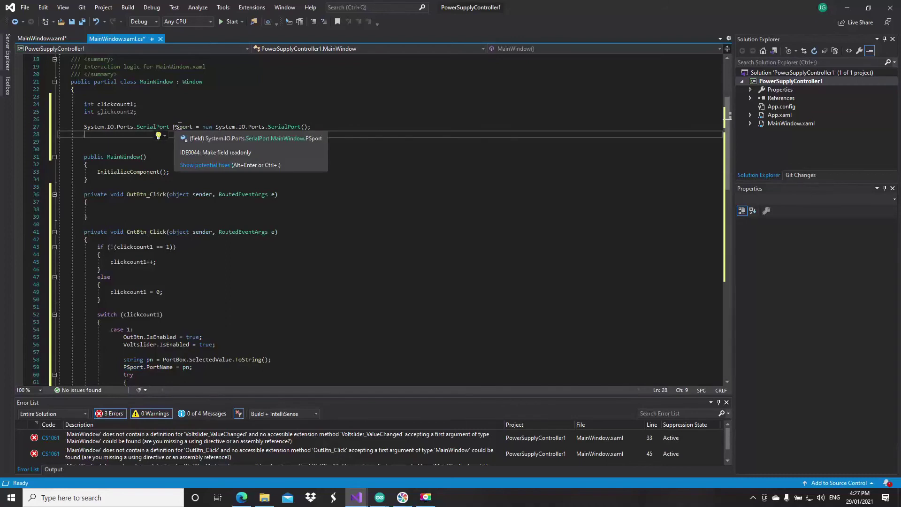
scroll(169, 231, "down", 3)
scroll(169, 232, "down", 4)
scroll(169, 231, "up", 5)
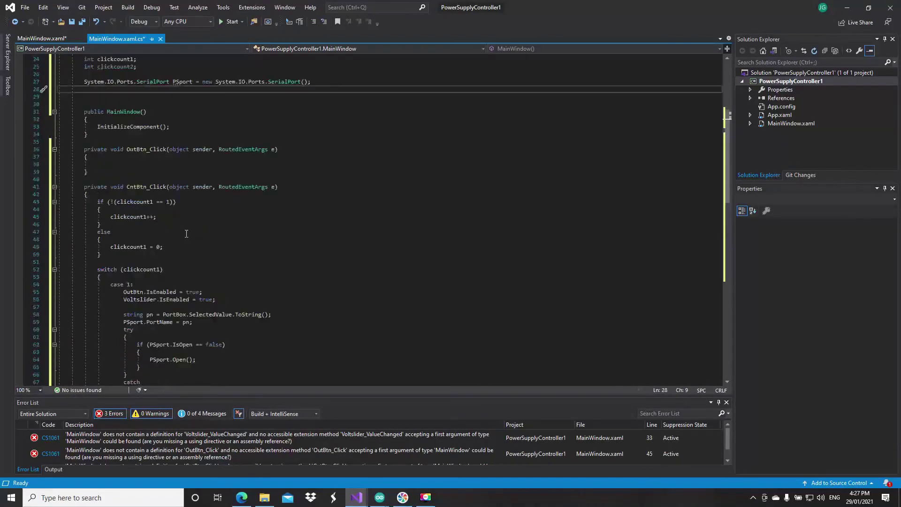
scroll(169, 232, "up", 2)
left_click_drag(85, 127, 312, 127)
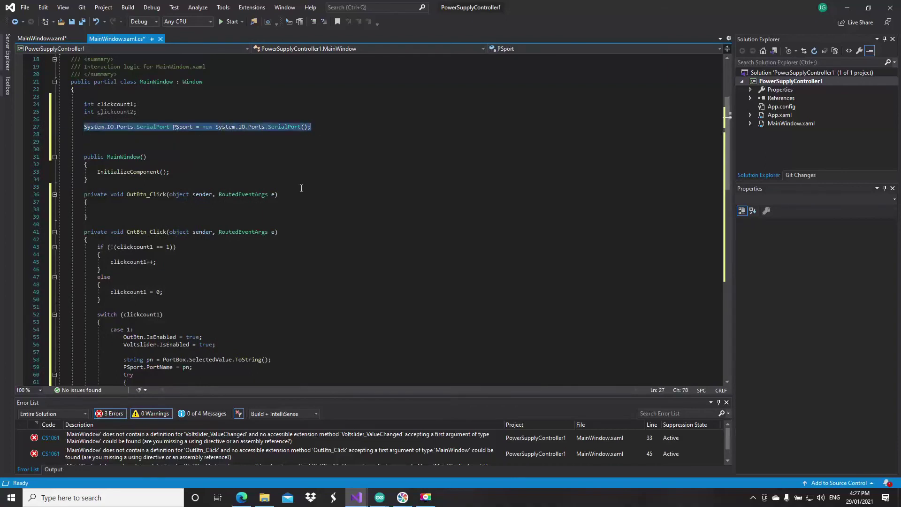
scroll(194, 232, "down", 8)
left_click(191, 232)
scroll(194, 250, "down", 2)
scroll(179, 250, "down", 2)
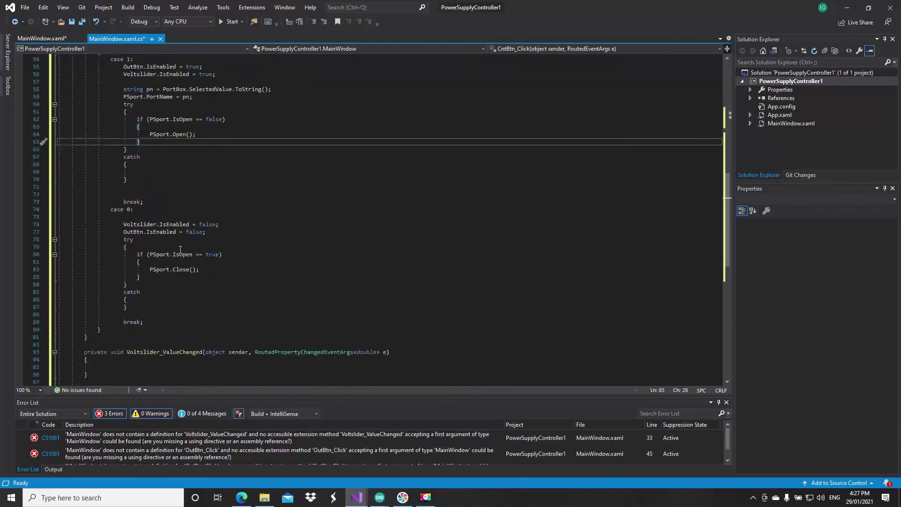
scroll(148, 226, "down", 2)
scroll(213, 218, "down", 2)
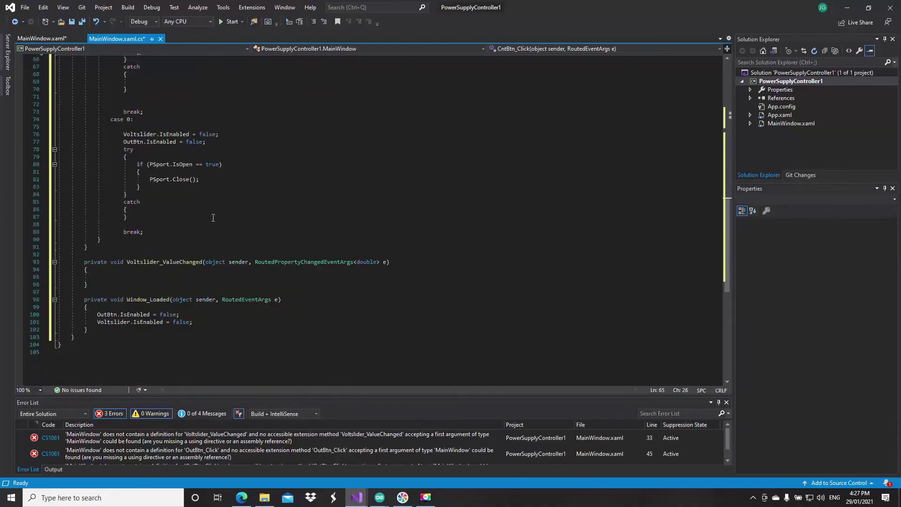
Paste the voltage-setting code into Voltslider_ValueChanged and remove the blank lines before Thread.Sleep
left_click(176, 271)
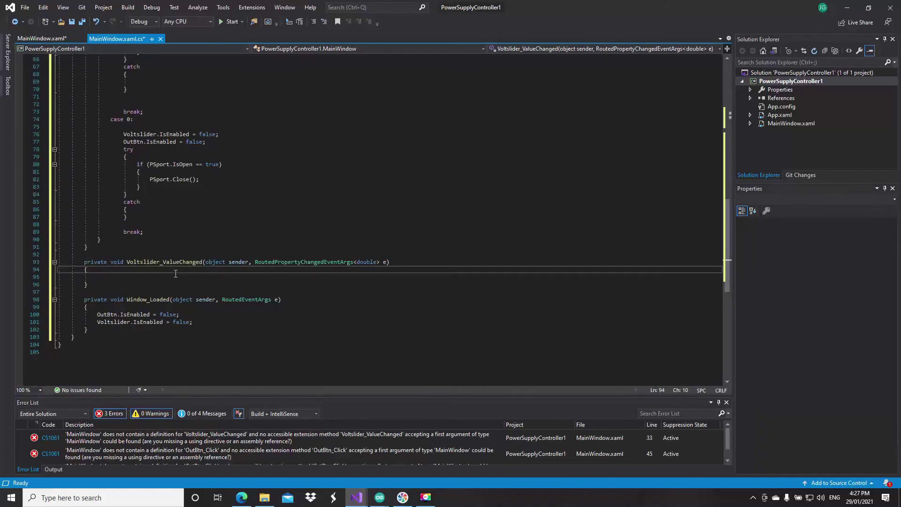
key("Down")
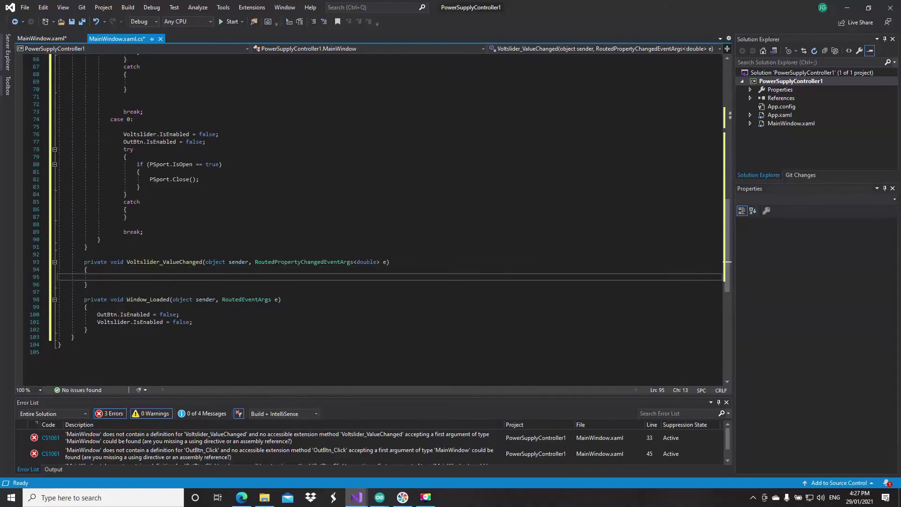
type("double vout = (Voltslider.Value);             vout = Math.Round(vout, 2);             VoltLabel.Content = vout + \" V\";             try             {                 PSport.Write(\"VSET1:\" + vout);             }             catch             {             }                Thread.Sleep(100);")
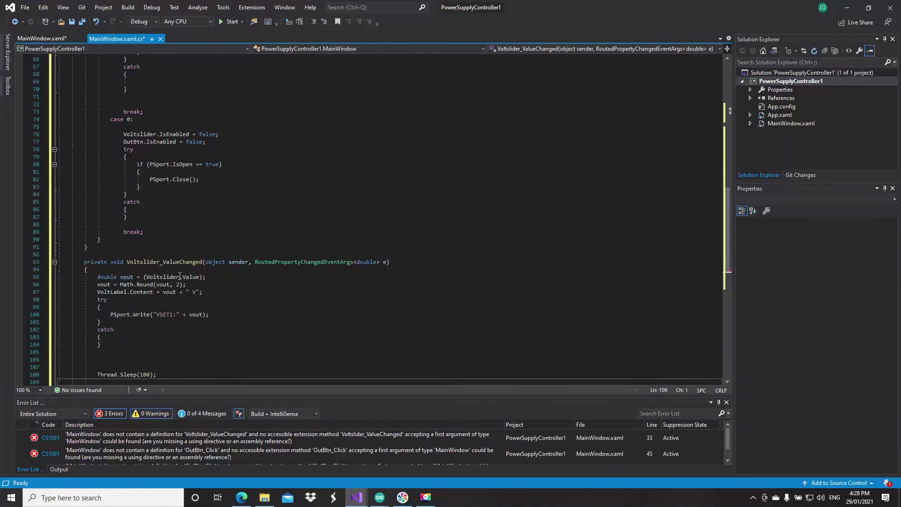
scroll(181, 277, "down", 2)
left_click(224, 322)
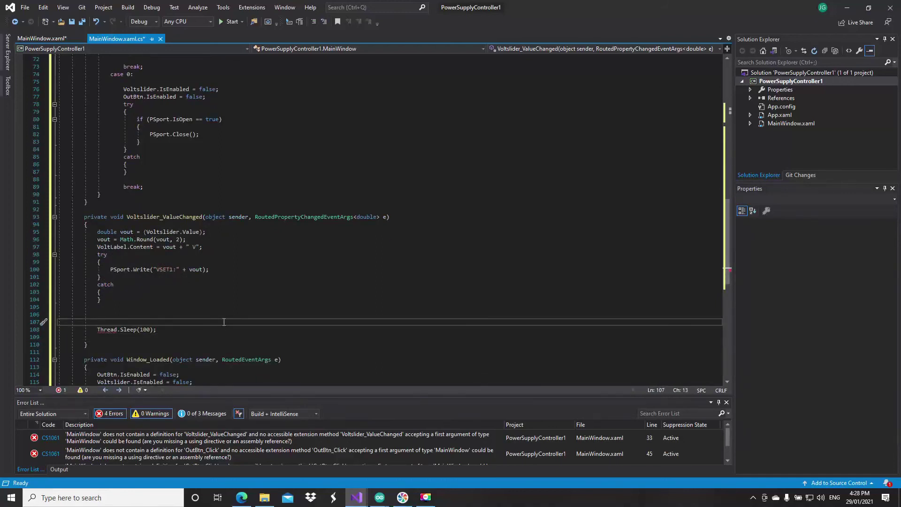
key("BackSpace")
key("BackSpace")
key("BackSpace")
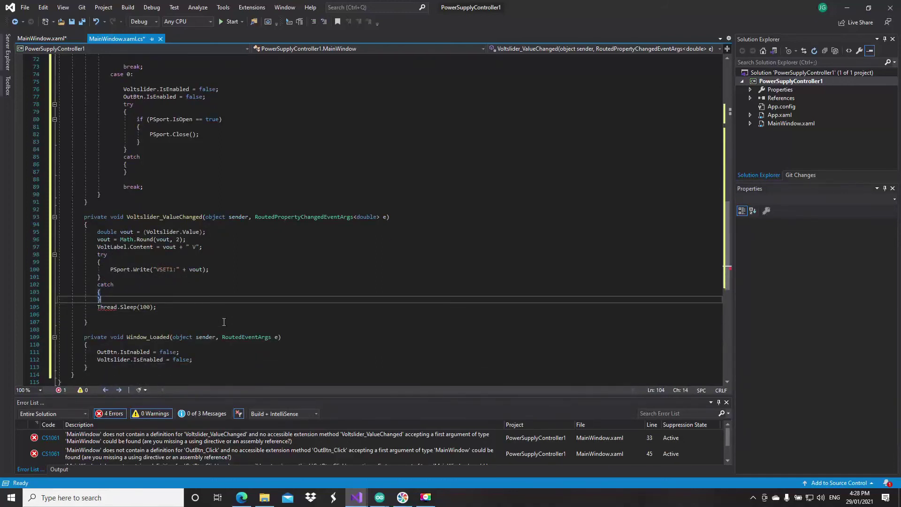
Review the vout declaration and the VSET1 command string sent to PSport
key("Up")
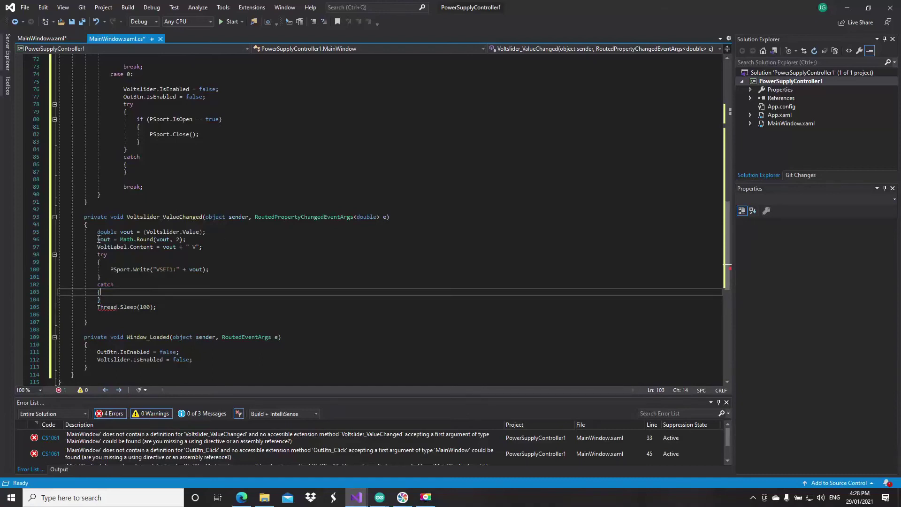
left_click_drag(97, 232, 134, 232)
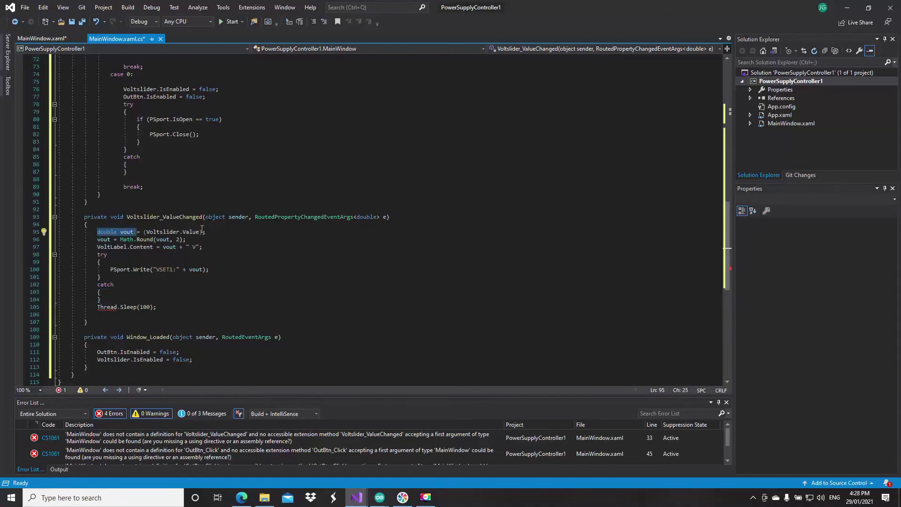
key("Down")
key("Down")
key("Down")
key("Down")
key("Down")
key("Down")
key("Down")
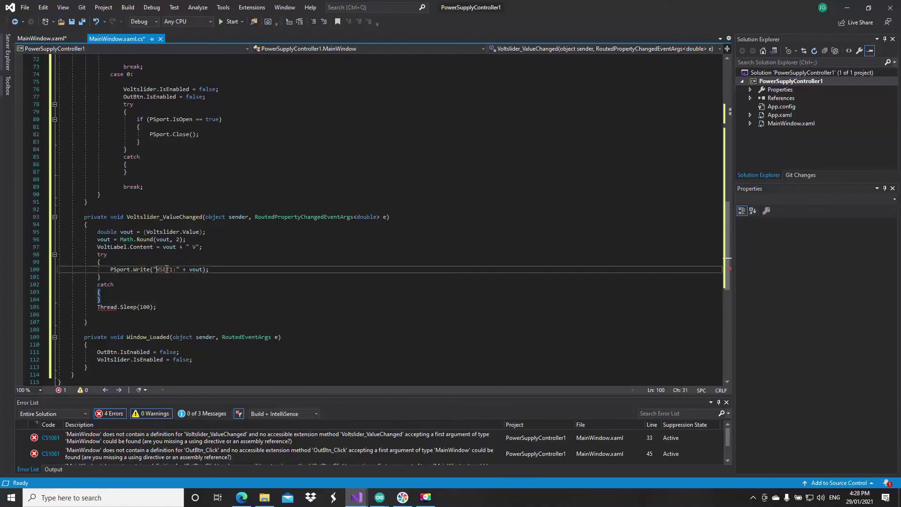
left_click_drag(155, 270, 173, 270)
key("shift+Right")
key("shift+Right")
key("shift+Right")
key("shift+Right")
key("shift+Right")
key("shift+Right")
key("shift+Right")
key("shift+Right")
key("shift+Right")
key("shift+Right")
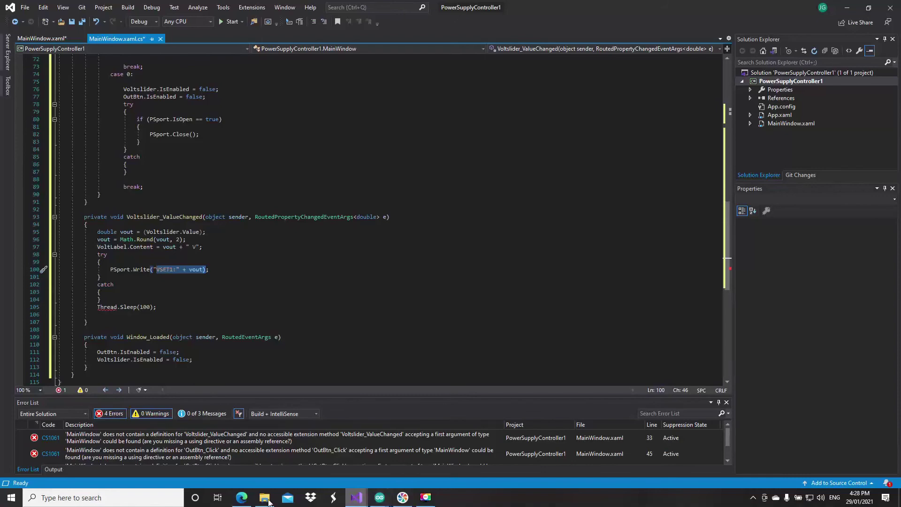
left_click(241, 497)
scroll(418, 342, "down", 5)
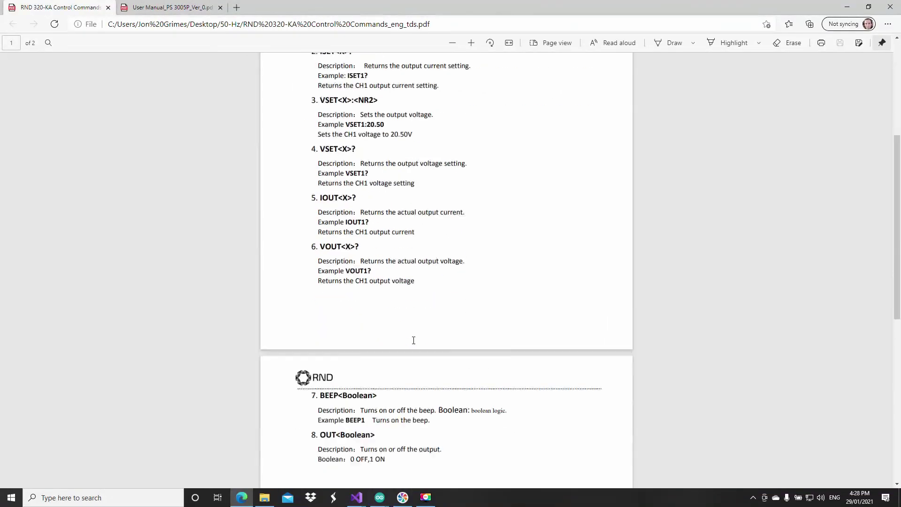
scroll(419, 341, "down", 2)
scroll(381, 359, "up", 7)
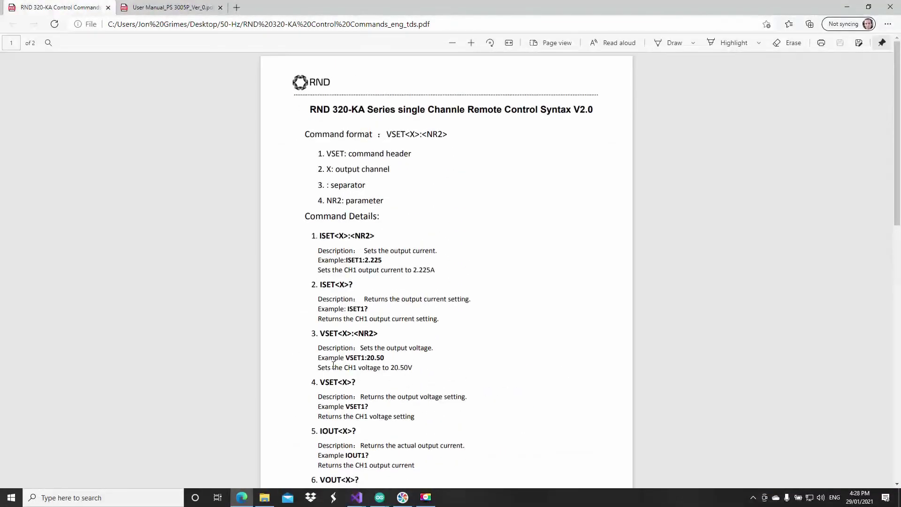
left_click_drag(345, 358, 397, 362)
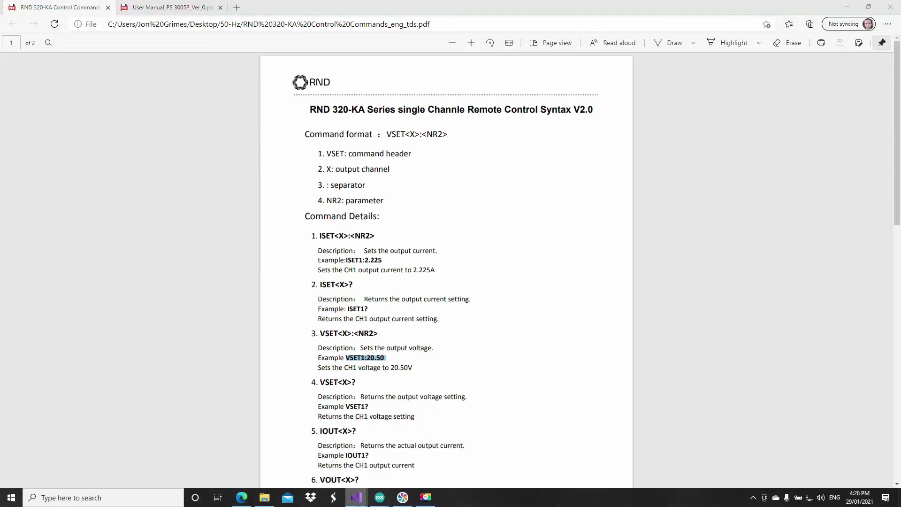
mouse_move(356, 498)
left_click(396, 467)
Add 'using System.Threading;' below the using directives to resolve the Thread reference
left_click(310, 284)
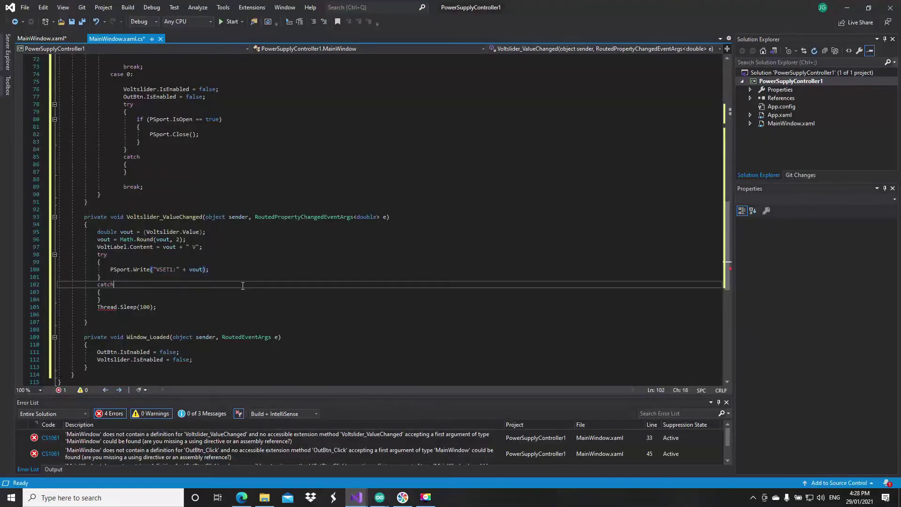
left_click(117, 307)
scroll(260, 291, "up", 7)
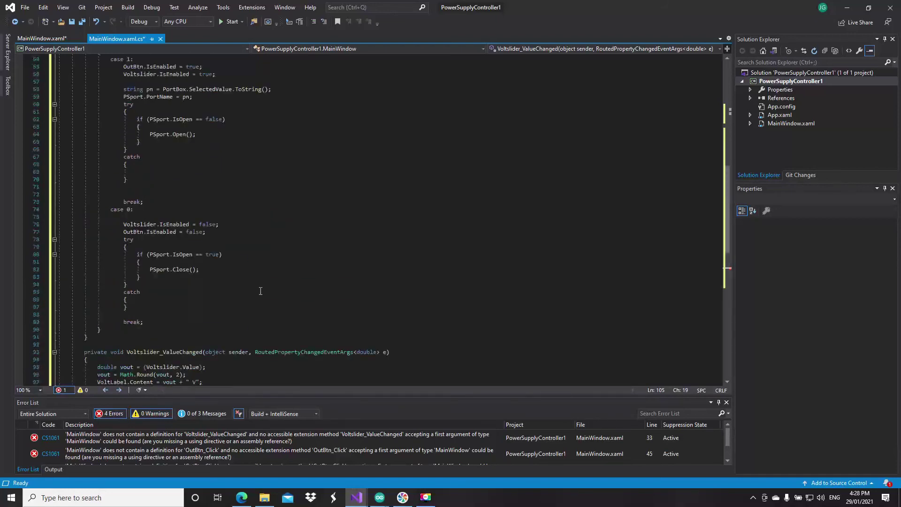
scroll(226, 282, "up", 4)
scroll(176, 268, "up", 11)
scroll(131, 254, "up", 2)
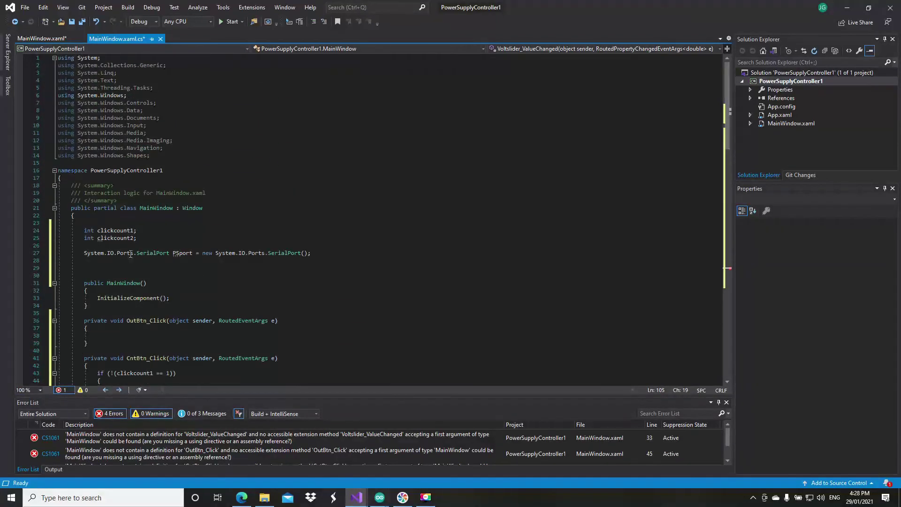
left_click(75, 164)
key("Return")
key("Return")
key("Return")
key("Up")
key("Up")
type("using sys")
key("Tab")
type(".thre")
key("Tab")
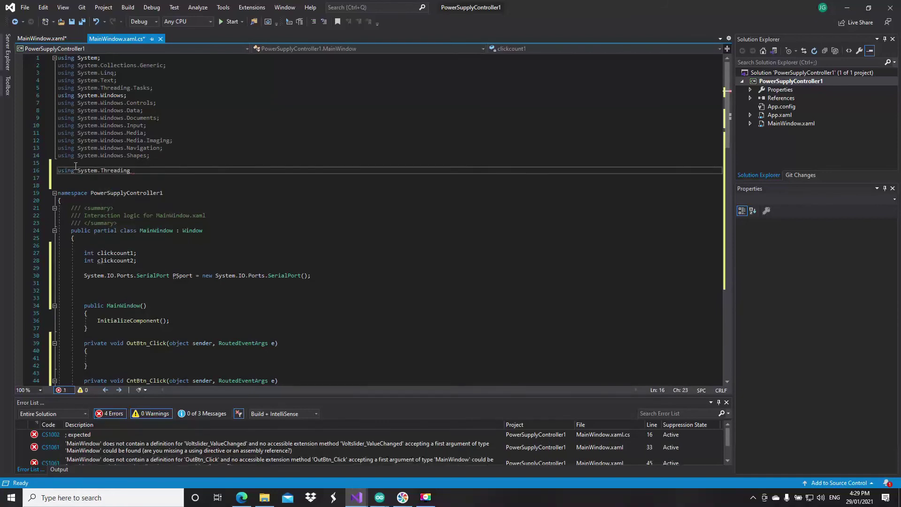
type(";")
left_click(256, 140)
scroll(256, 184, "down", 5)
scroll(256, 185, "down", 7)
scroll(256, 186, "down", 8)
scroll(255, 186, "down", 3)
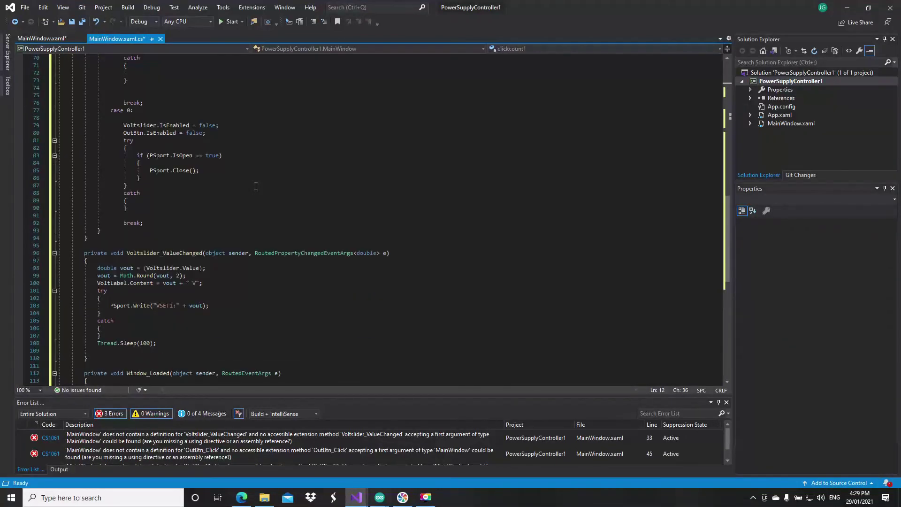
scroll(258, 253, "down", 2)
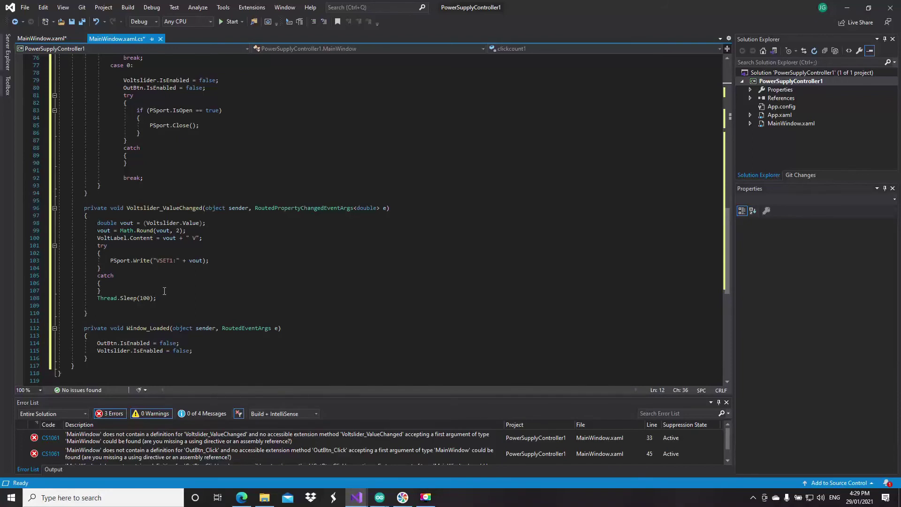
left_click(243, 261)
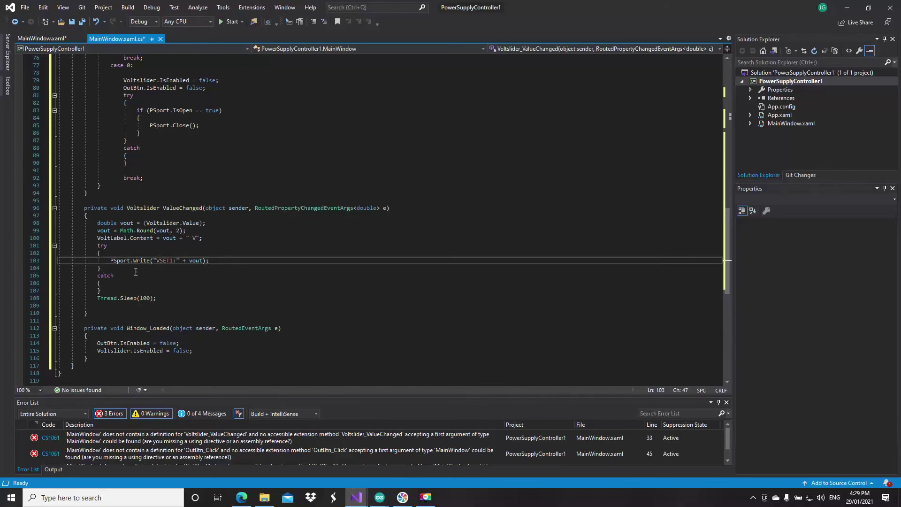
left_click_drag(59, 223, 194, 303)
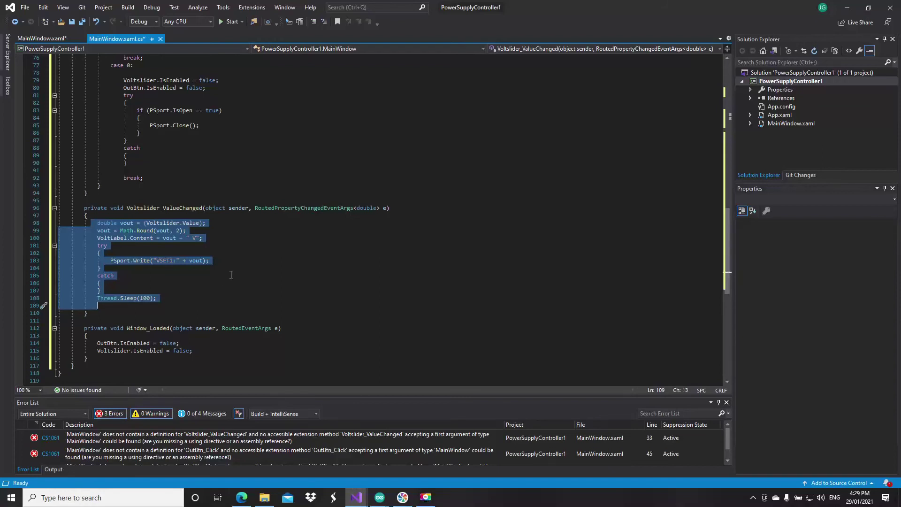
left_click(224, 253)
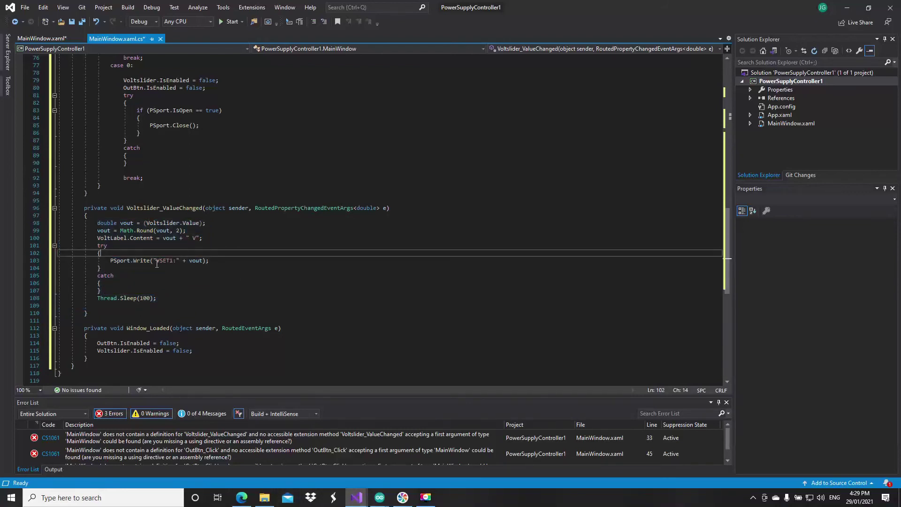
mouse_move(157, 261)
left_mouse_down()
mouse_move(206, 261)
mouse_move(180, 261)
left_mouse_up()
left_click(165, 290)
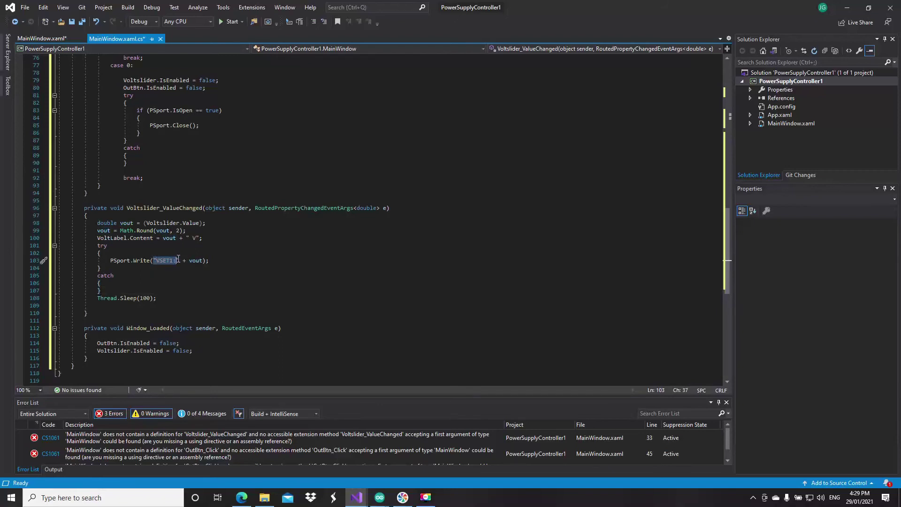
left_click(183, 261)
left_click_drag(185, 260, 206, 261)
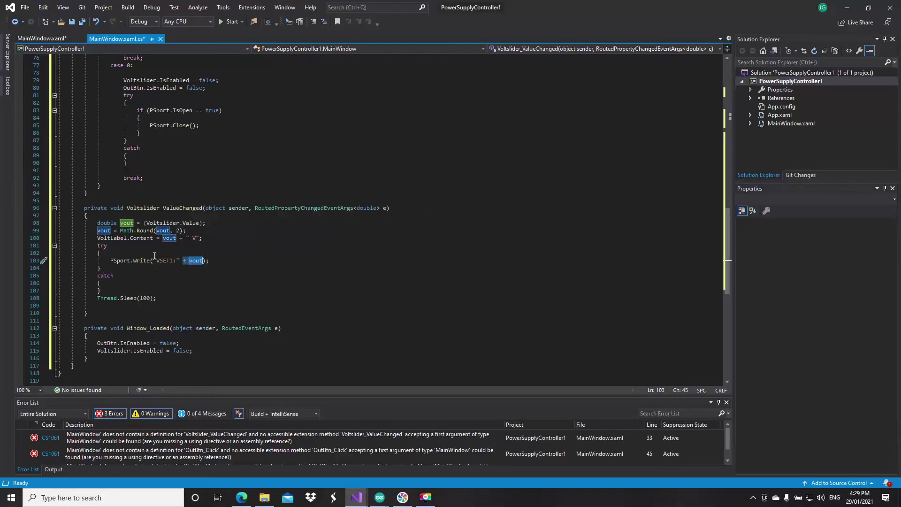
left_click(233, 245)
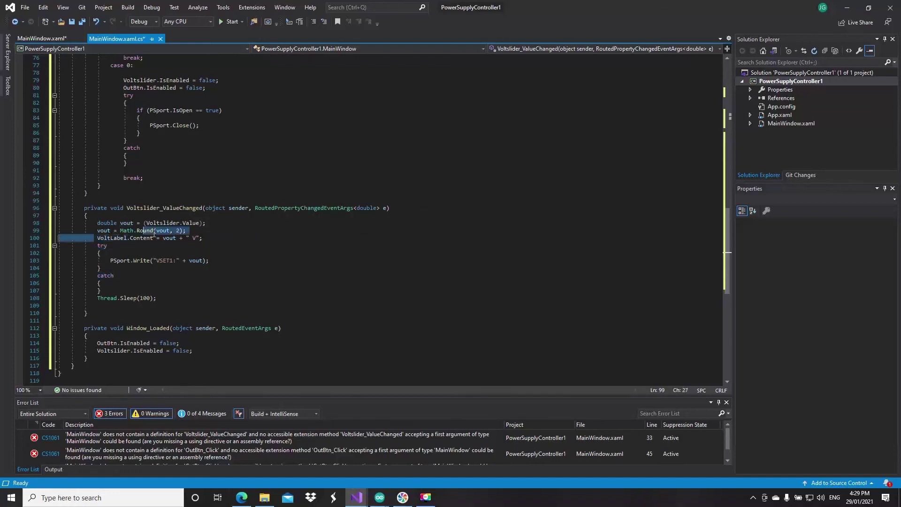
left_click_drag(97, 238, 166, 239)
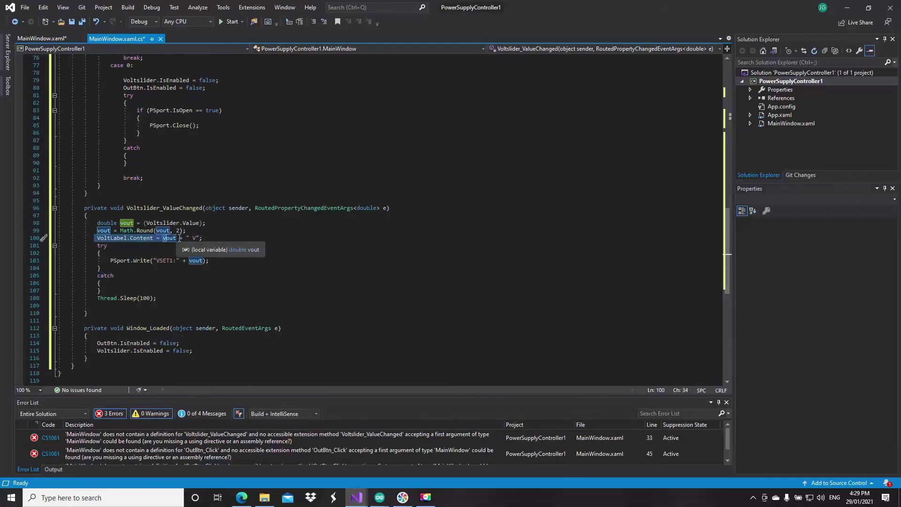
left_click(196, 238)
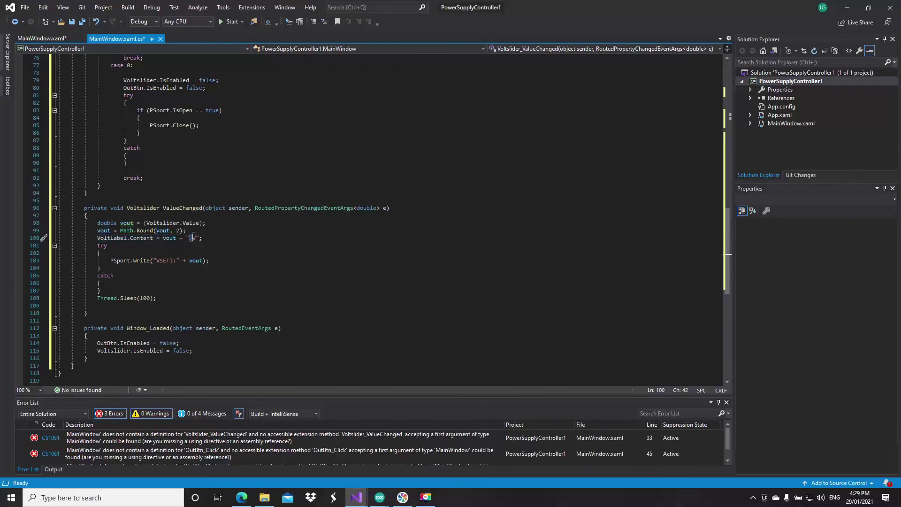
key("End")
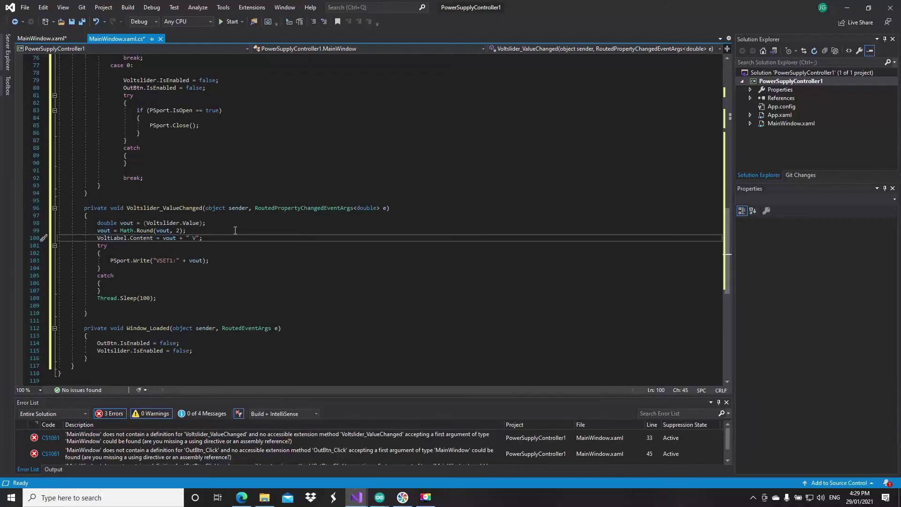
scroll(236, 230, "up", 2)
scroll(237, 231, "up", 6)
scroll(238, 233, "up", 6)
scroll(223, 199, "up", 4)
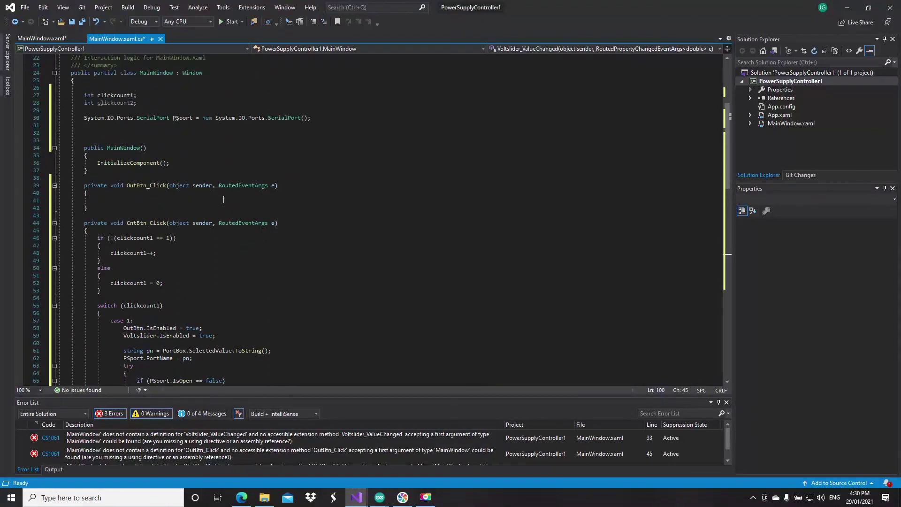
In the RND command PDF, highlight the ON value and the OUT1 example under OUT<Boolean>
left_click(137, 197)
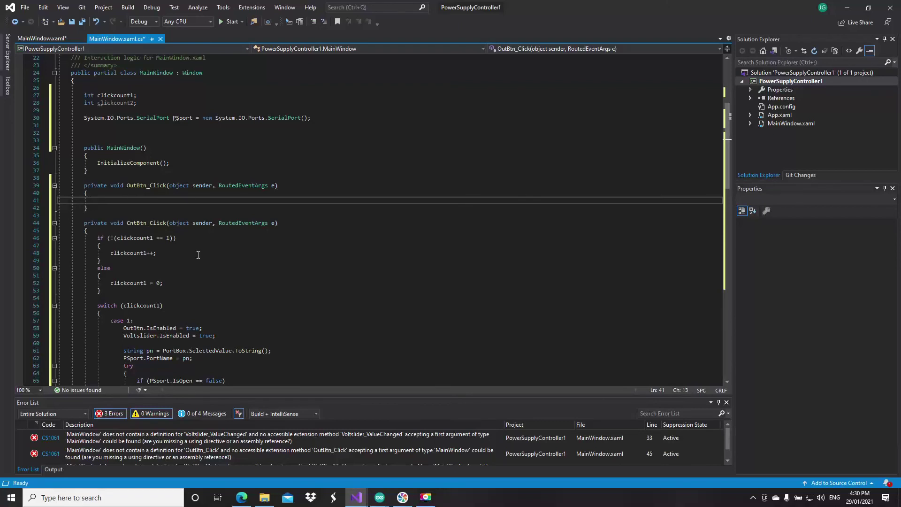
left_click(242, 498)
scroll(469, 326, "down", 5)
scroll(470, 328, "up", 2)
scroll(469, 328, "up", 1)
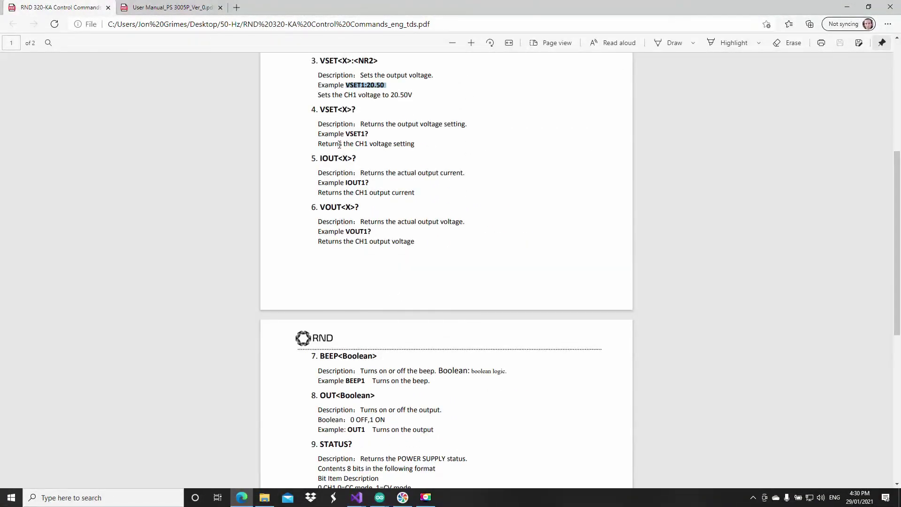
double_click(382, 420)
scroll(374, 325, "down", 2)
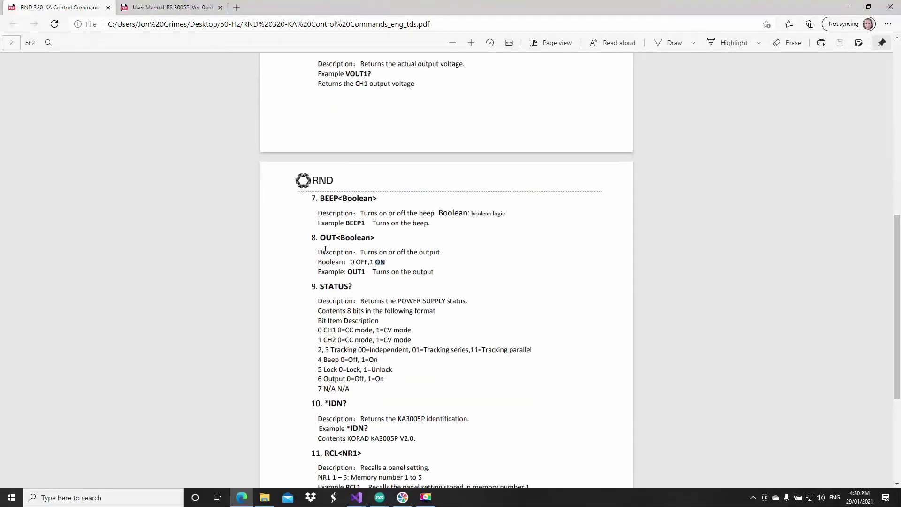
left_click_drag(347, 272, 364, 272)
left_click(366, 275)
left_click_drag(357, 272, 368, 272)
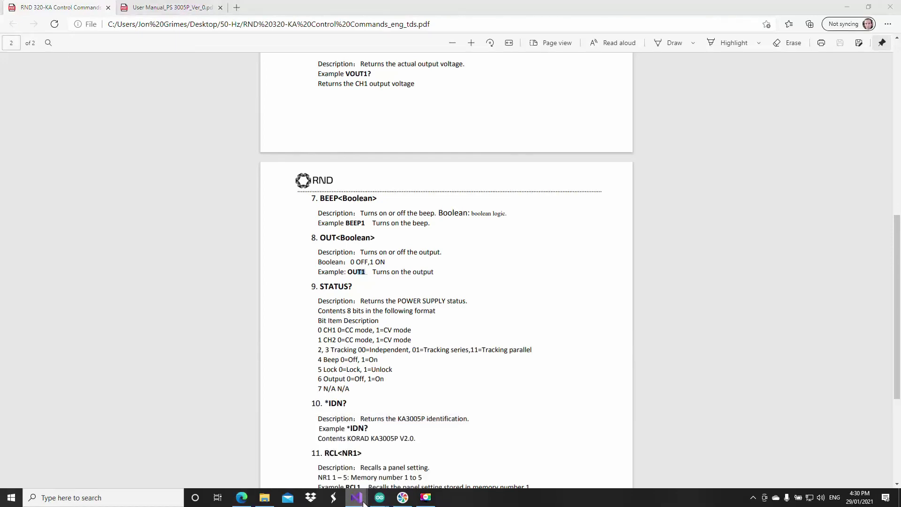
Paste the clickcount2 toggle and OUT0/OUT1 switch code into OutBtn_Click
left_click(409, 471)
right_click(103, 201)
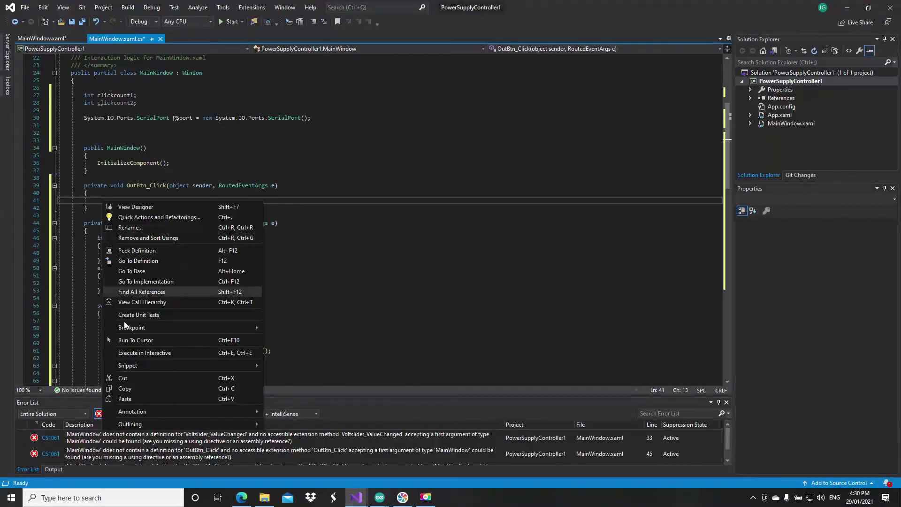
left_click(140, 390)
left_click(299, 169)
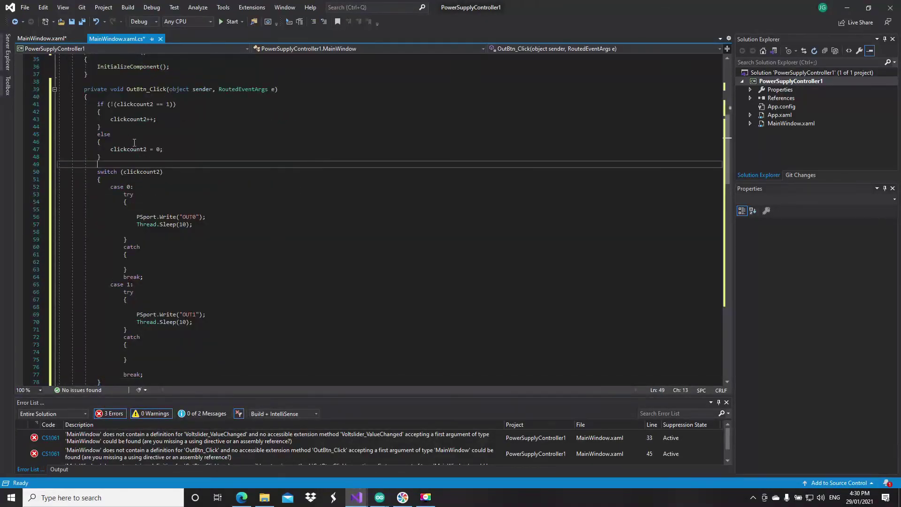
left_click_drag(177, 170, 103, 117)
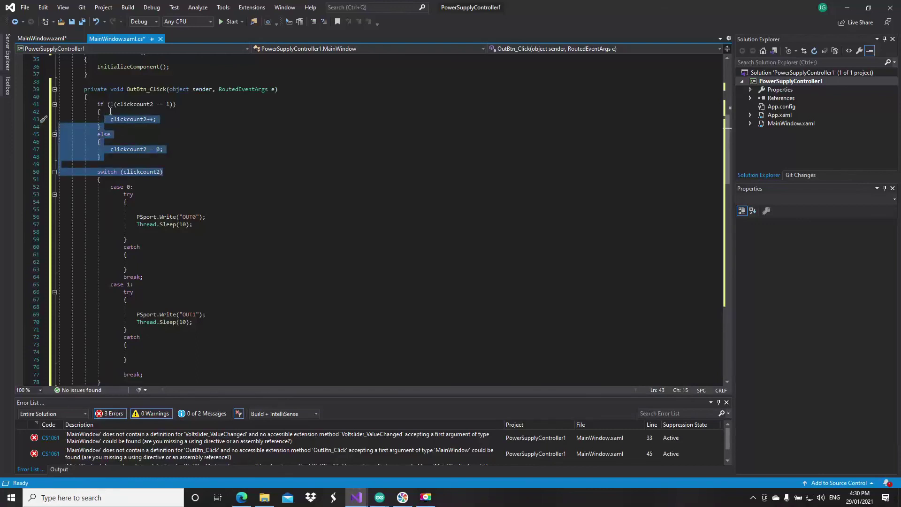
scroll(110, 112, "up", 1)
scroll(109, 111, "up", 1)
scroll(106, 106, "up", 1)
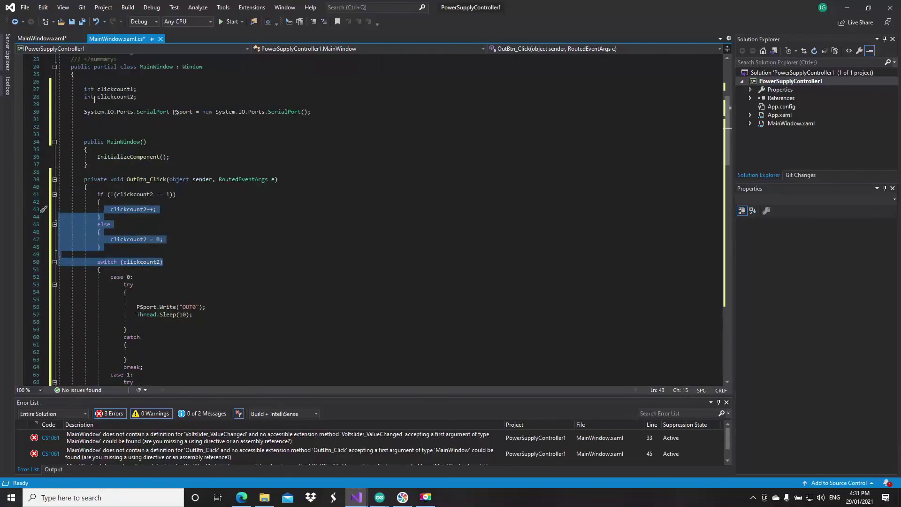
scroll(103, 99, "up", 1)
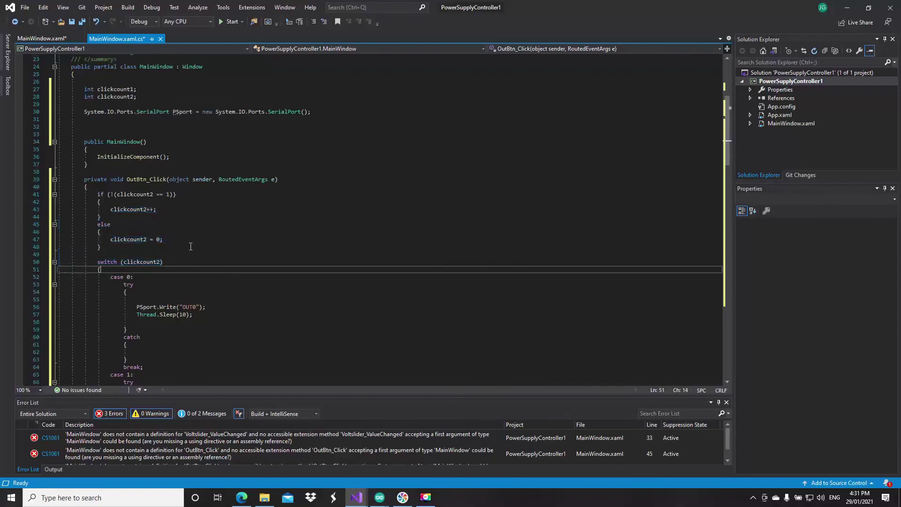
scroll(190, 245, "down", 3)
mouse_move(142, 262)
scroll(183, 211, "down", 2)
scroll(212, 225, "down", 2)
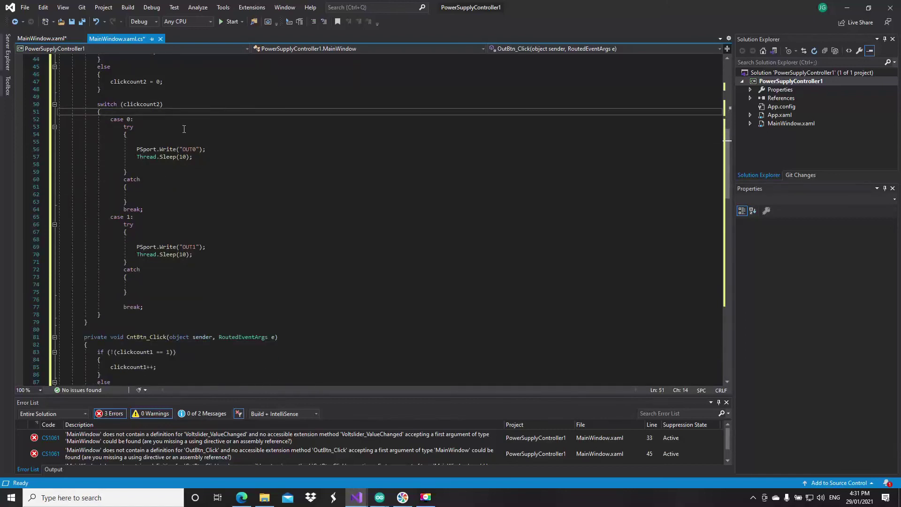
Review the OUT0 and OUT1 write lines and the Thread.Sleep(10) call
left_click(155, 150)
key("shift+End")
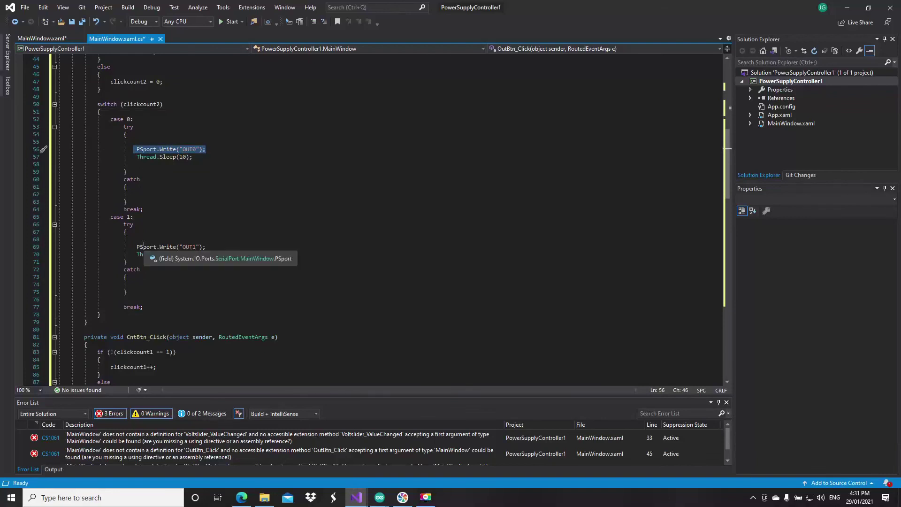
left_click_drag(137, 247, 205, 247)
left_click(203, 185)
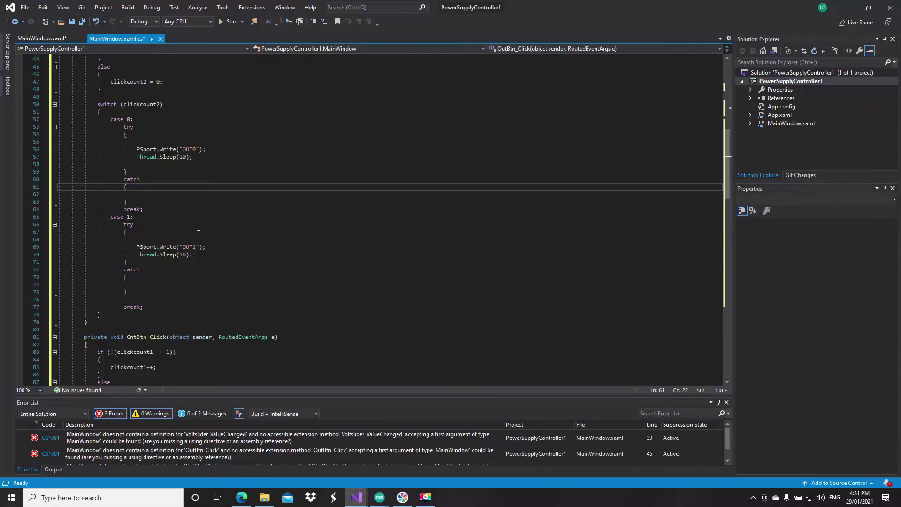
scroll(184, 214, "down", 1)
left_click_drag(134, 232, 191, 232)
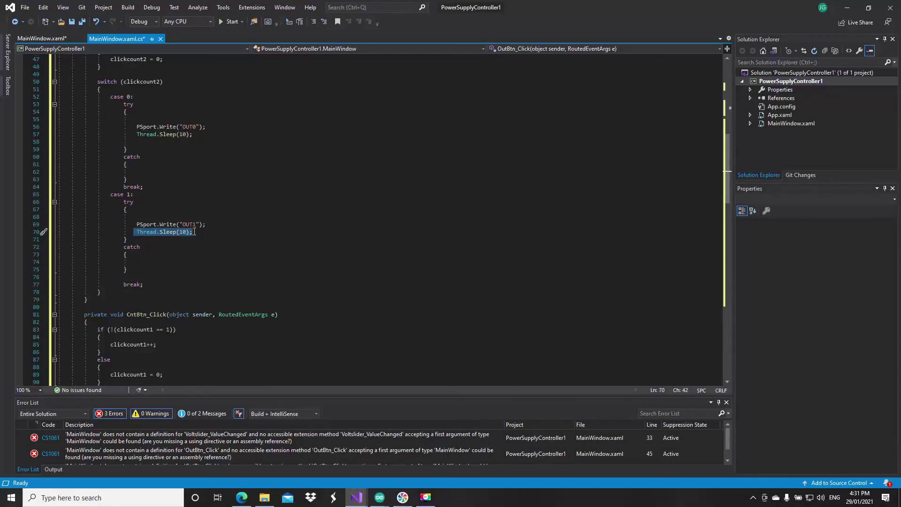
left_click(307, 180)
scroll(242, 235, "up", 3)
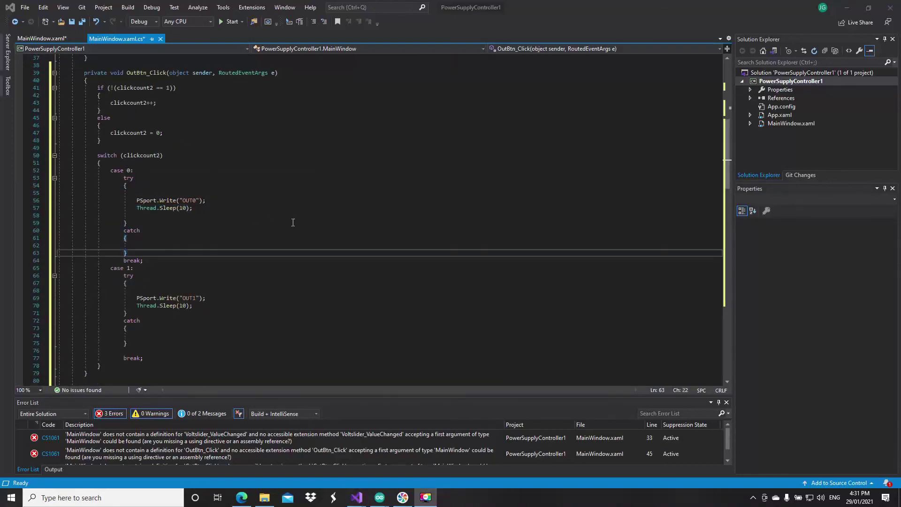
scroll(348, 211, "down", 6)
scroll(348, 212, "down", 6)
scroll(348, 213, "up", 8)
scroll(348, 213, "up", 5)
scroll(348, 213, "up", 5)
scroll(348, 213, "up", 3)
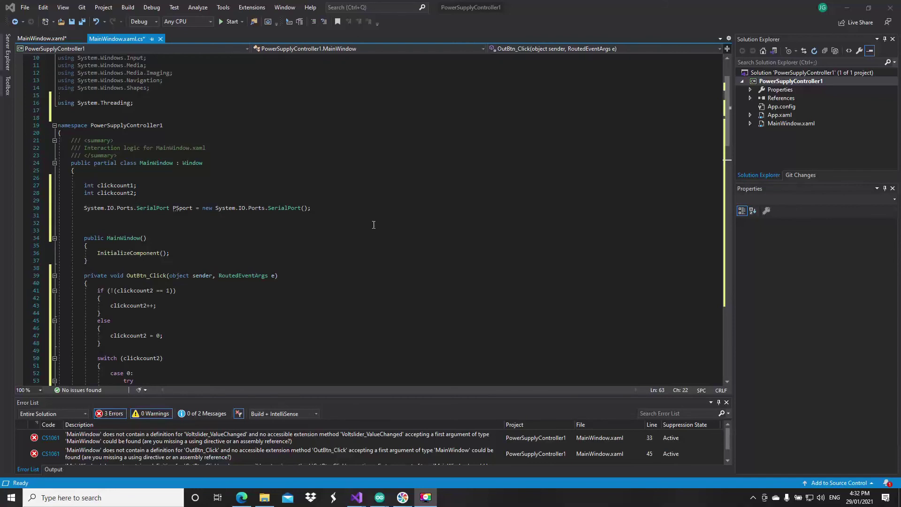
Launch PowerSupplyController with F5 and select port COM11
key("F5")
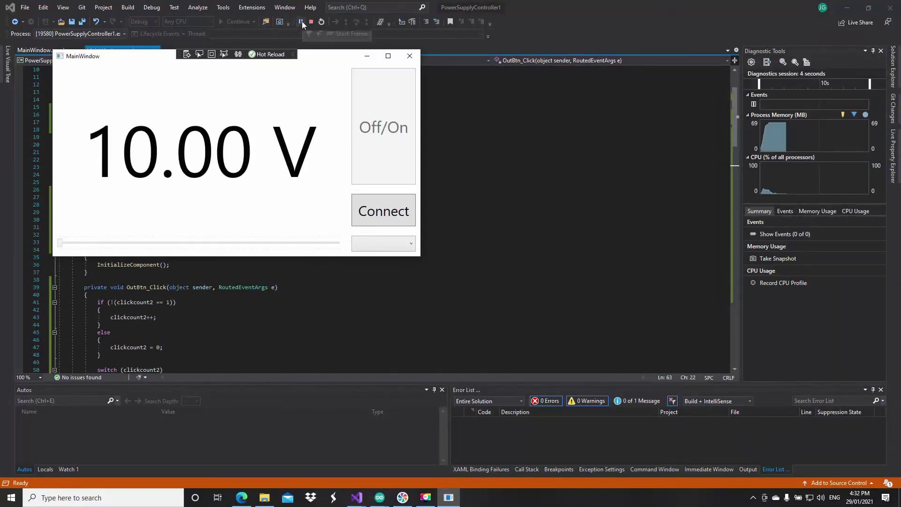
left_click_drag(159, 58, 282, 135)
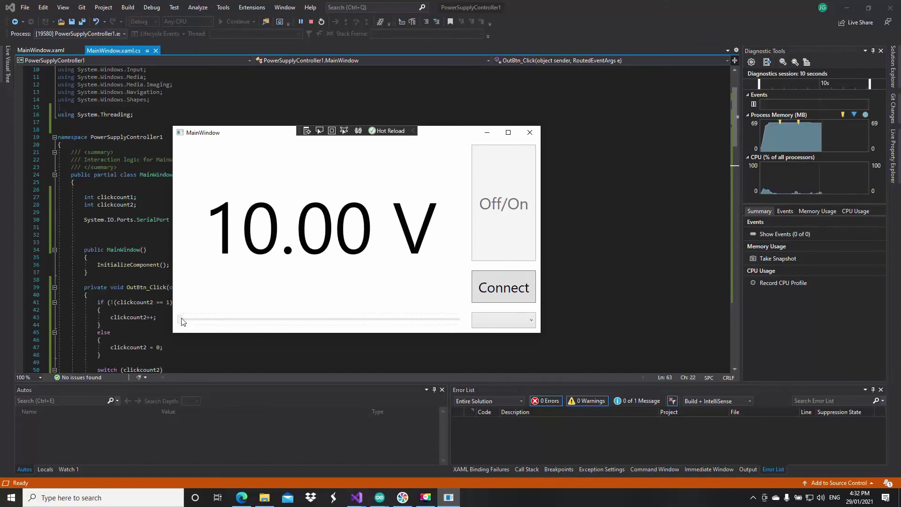
left_click(500, 319)
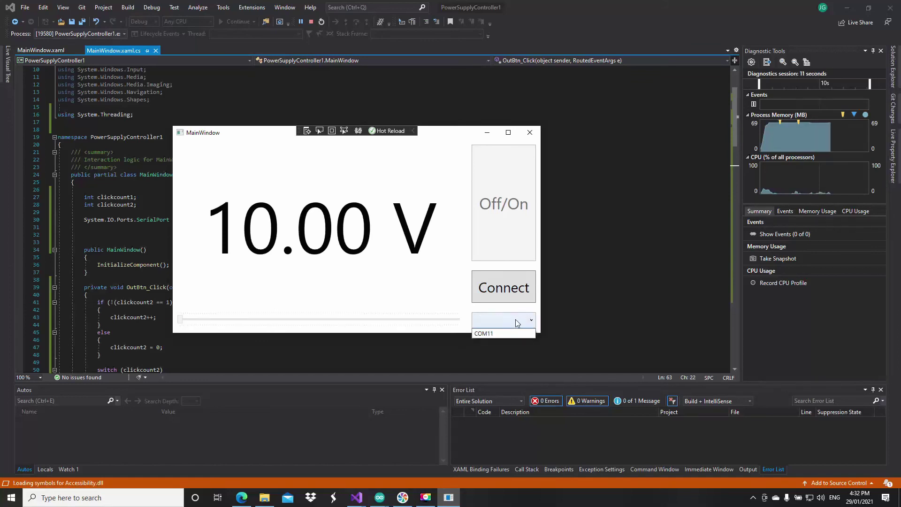
left_click(497, 335)
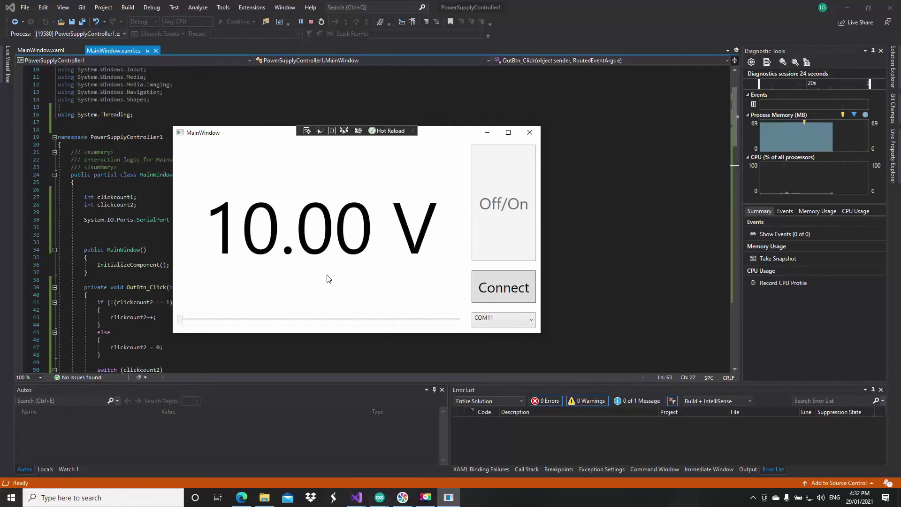
Connect to the supply on COM11 and raise the voltage to about 4.77 V
left_click(521, 323)
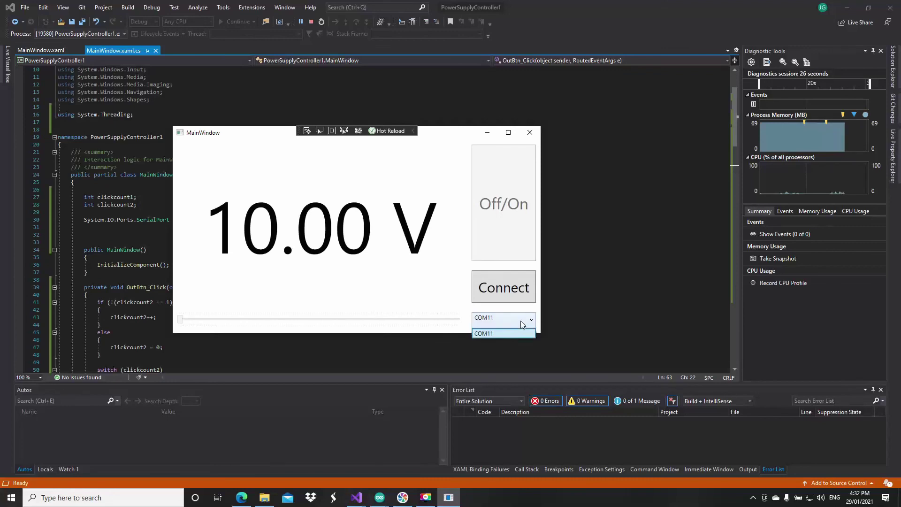
left_click(506, 289)
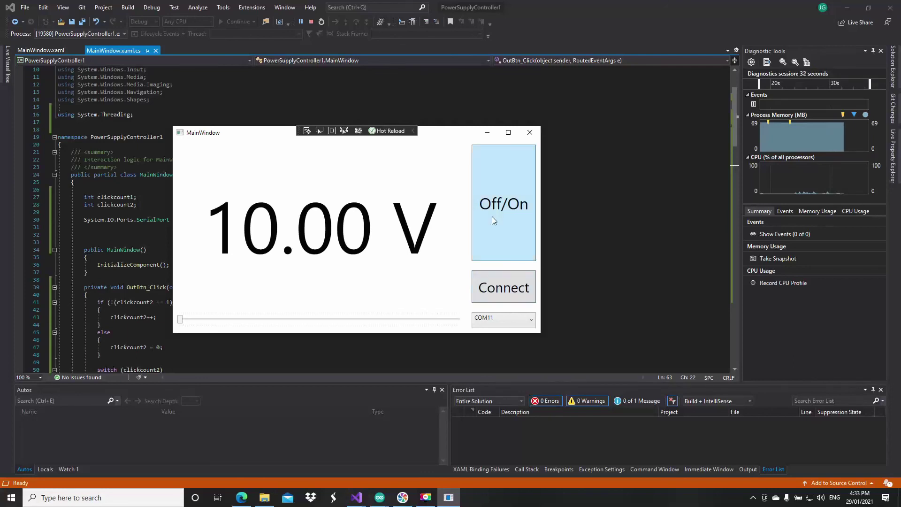
left_click(402, 319)
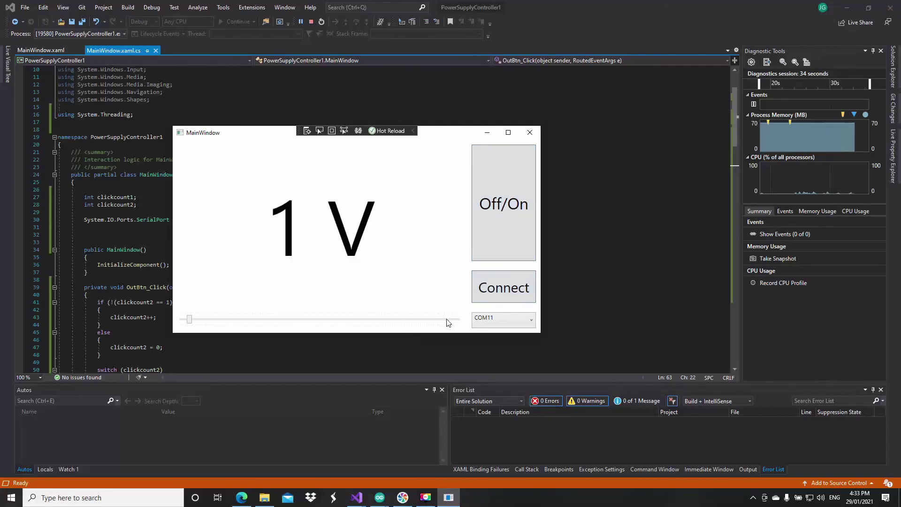
left_click_drag(199, 320, 258, 321)
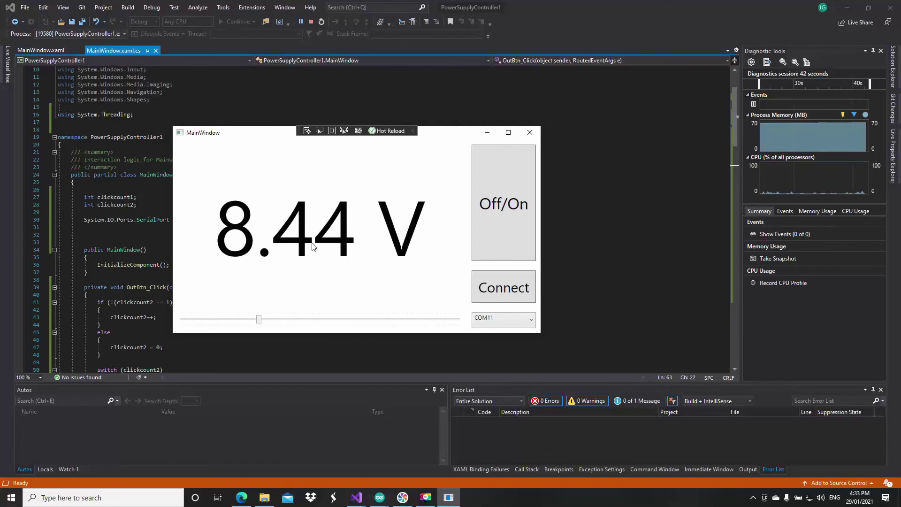
Raise the voltage slider through 9.65 V up to 13.22 V
left_click(269, 323)
left_click_drag(270, 322, 273, 324)
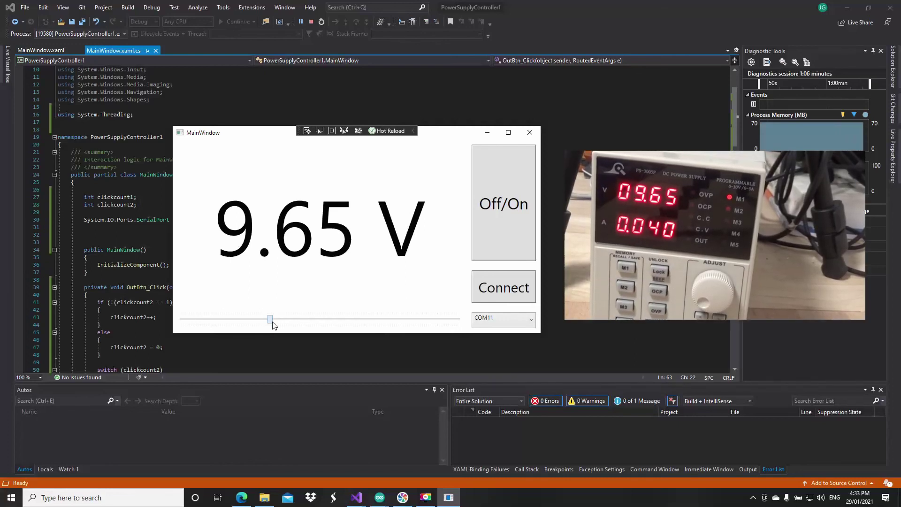
left_click_drag(274, 324, 304, 330)
Toggle the power supply output off and back on
left_click(498, 208)
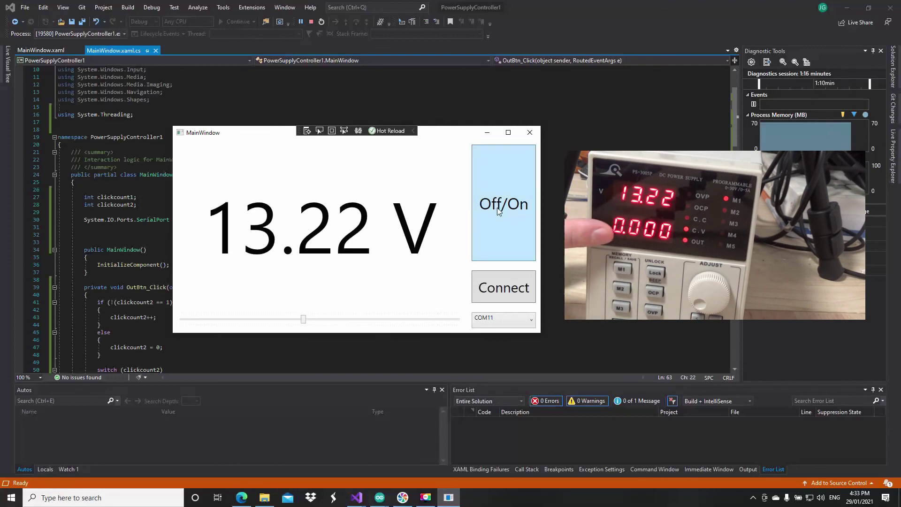
left_click(498, 208)
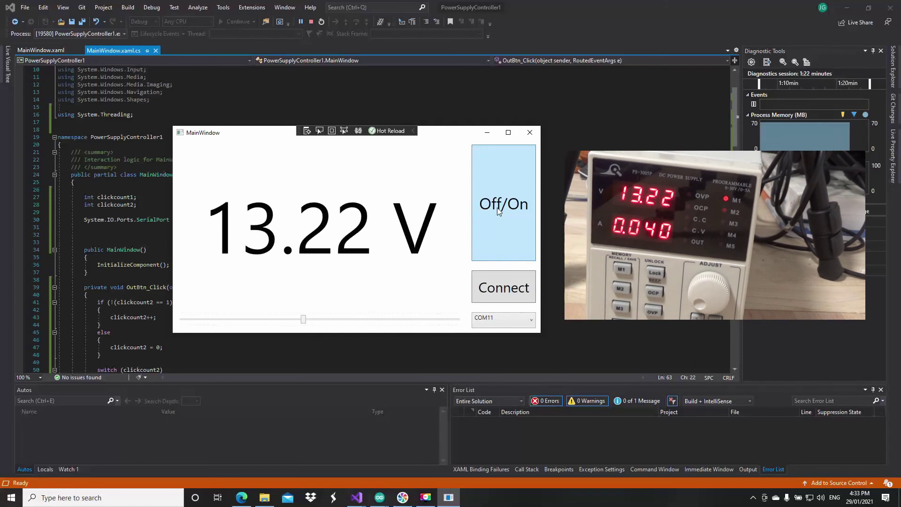
left_click(498, 208)
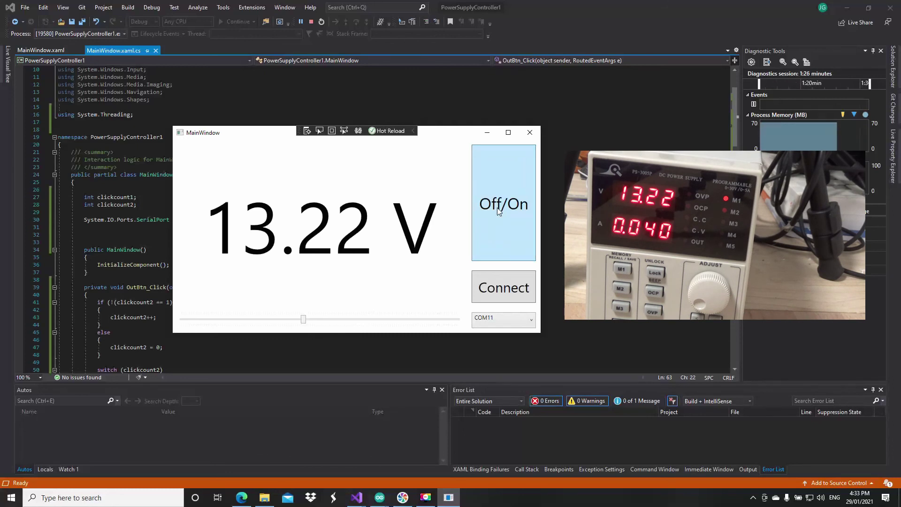